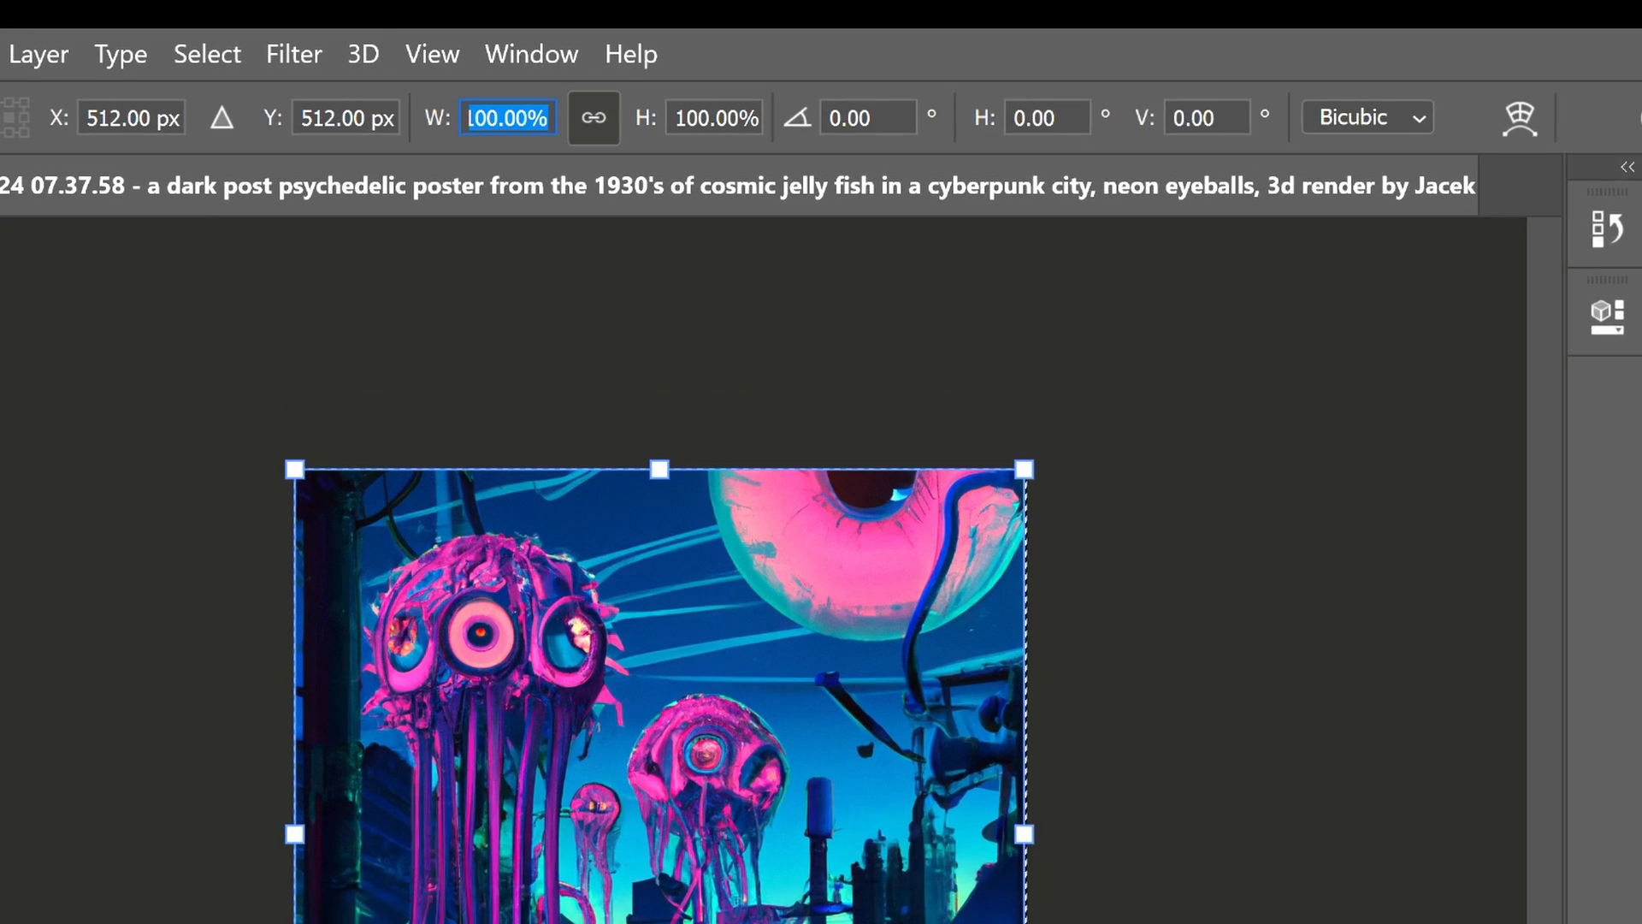
Scale the jellyfish image layer to 50% width and height around the canvas centre.
text(50)
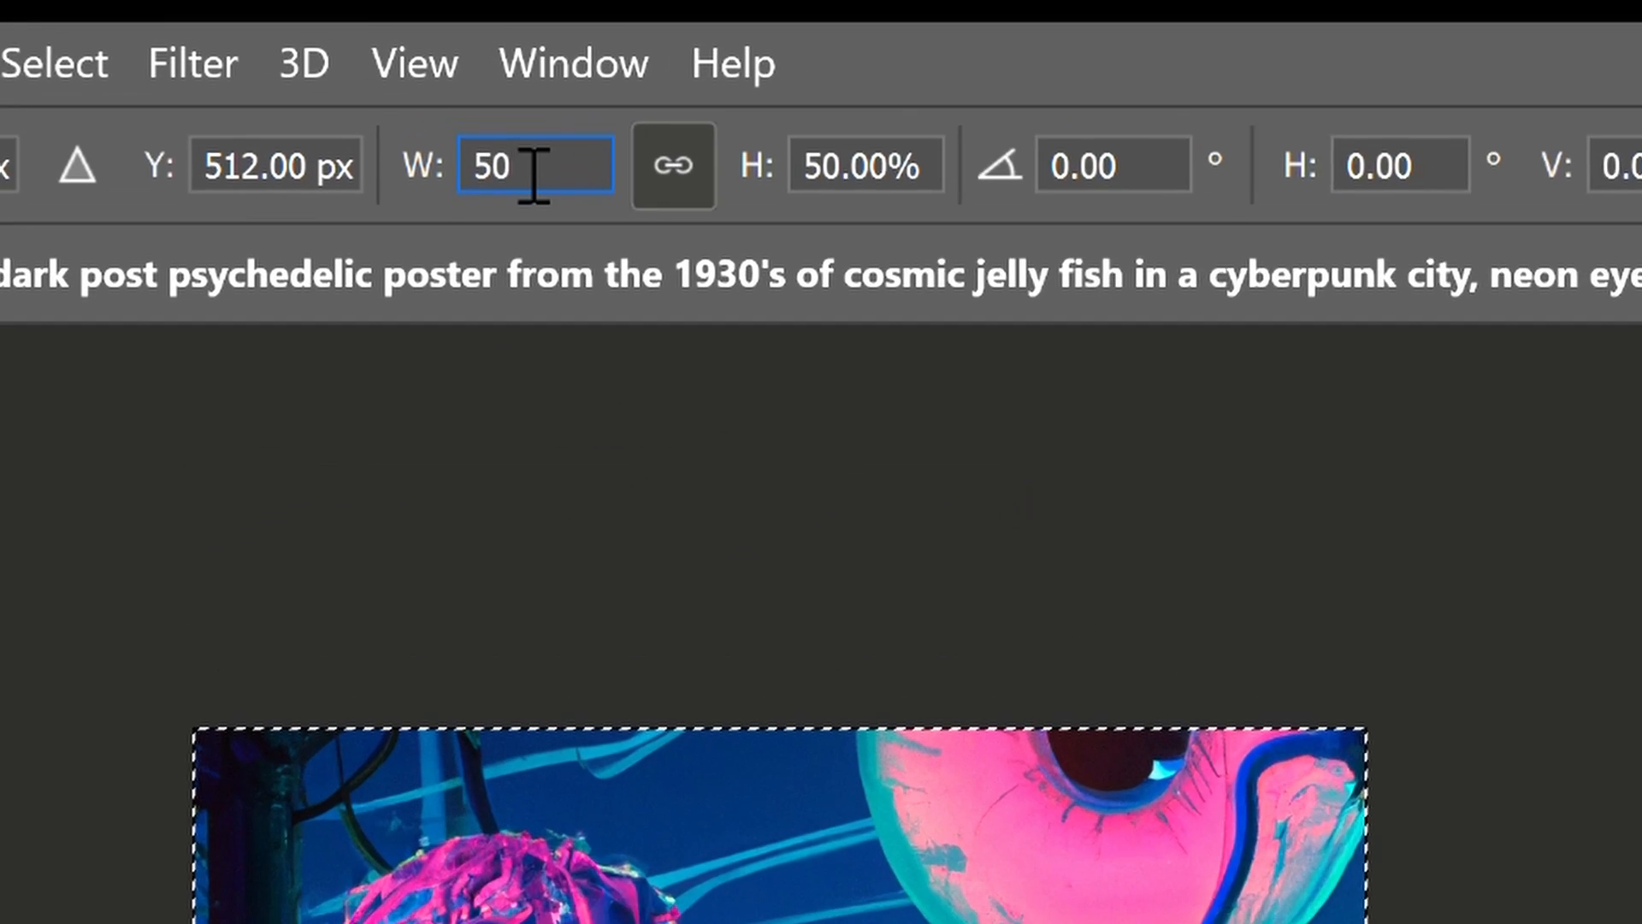
key(Return)
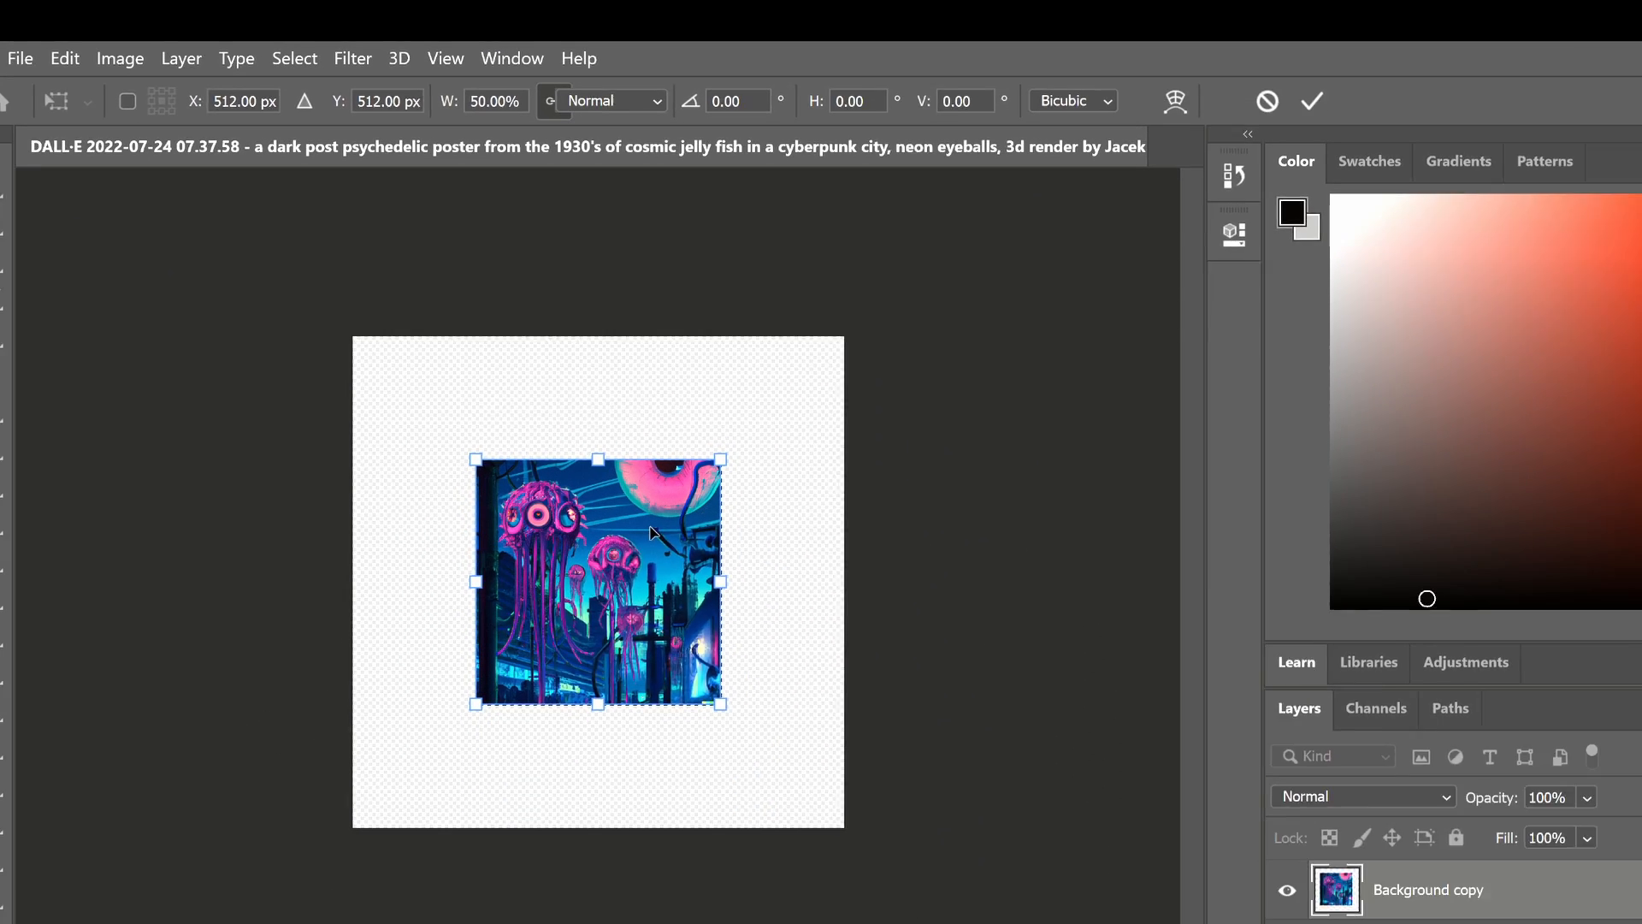
key(Return)
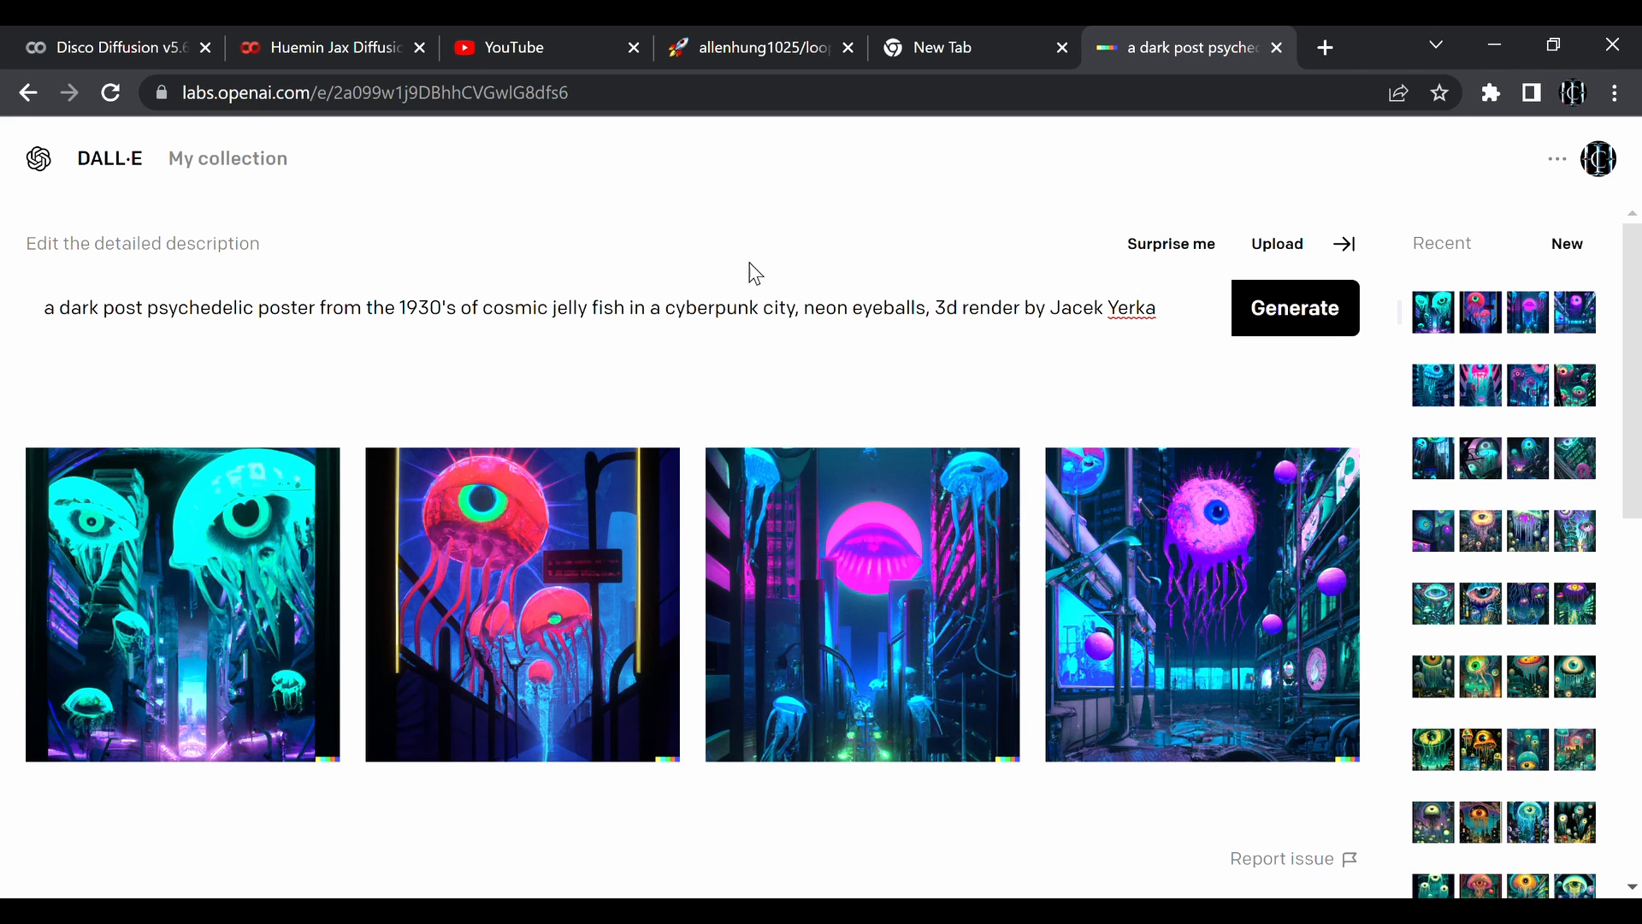
Switch to DALL·E, copy the jellyfish poster prompt, upload the shrunken image, accept its square crop and open it for editing.
triple_click(672, 317)
key(ctrl+c)
click(1276, 243)
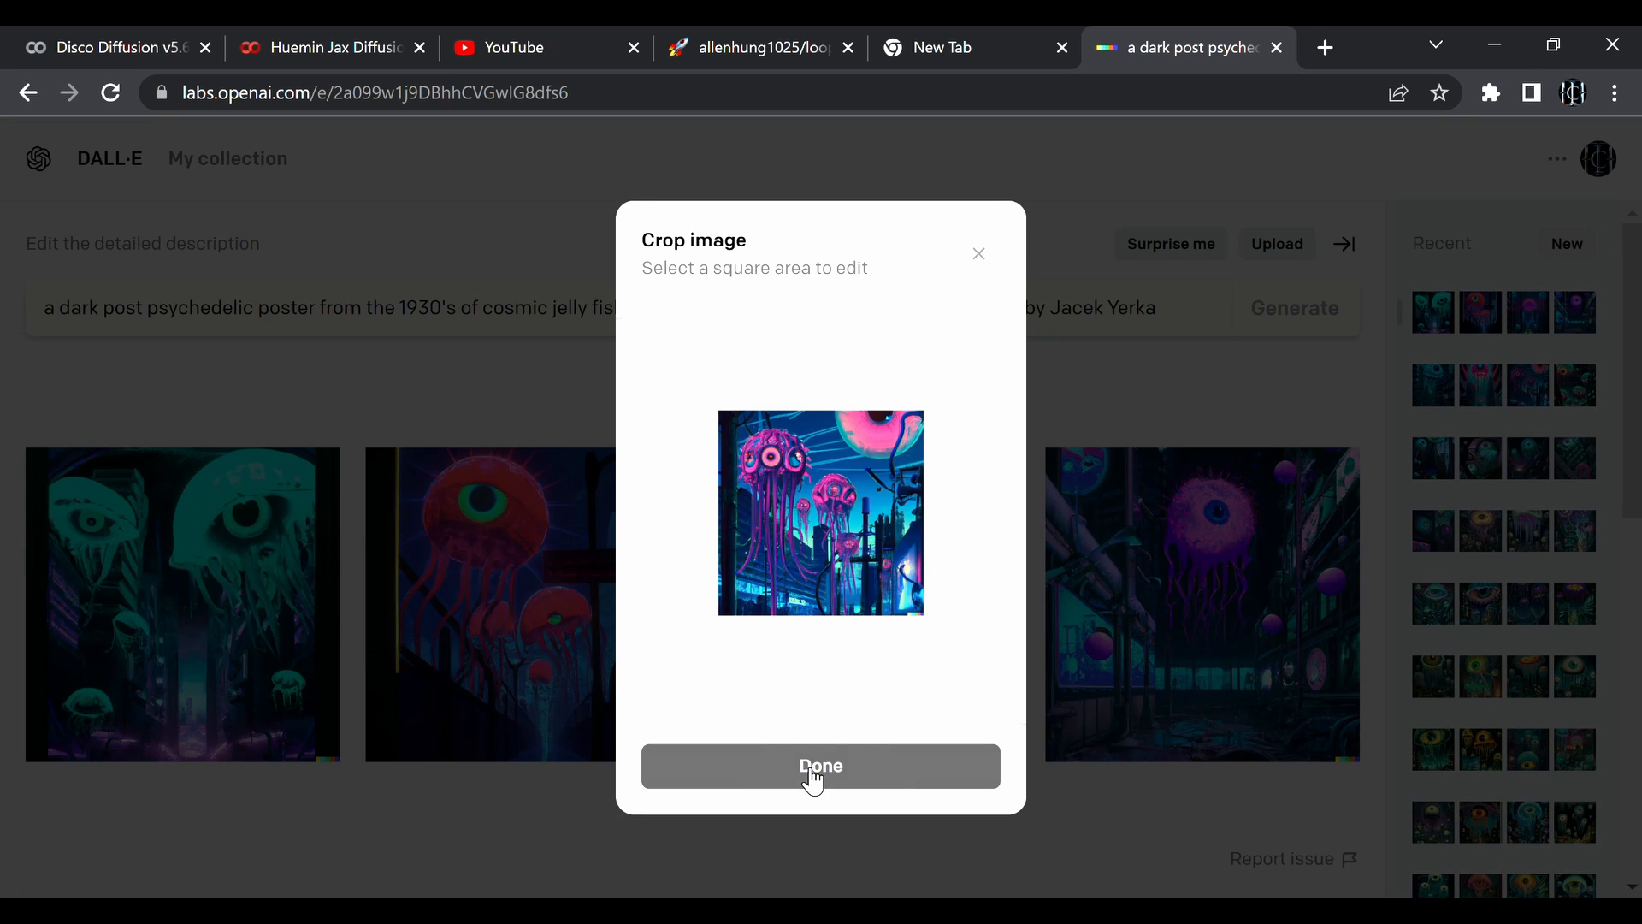
click(810, 781)
click(819, 737)
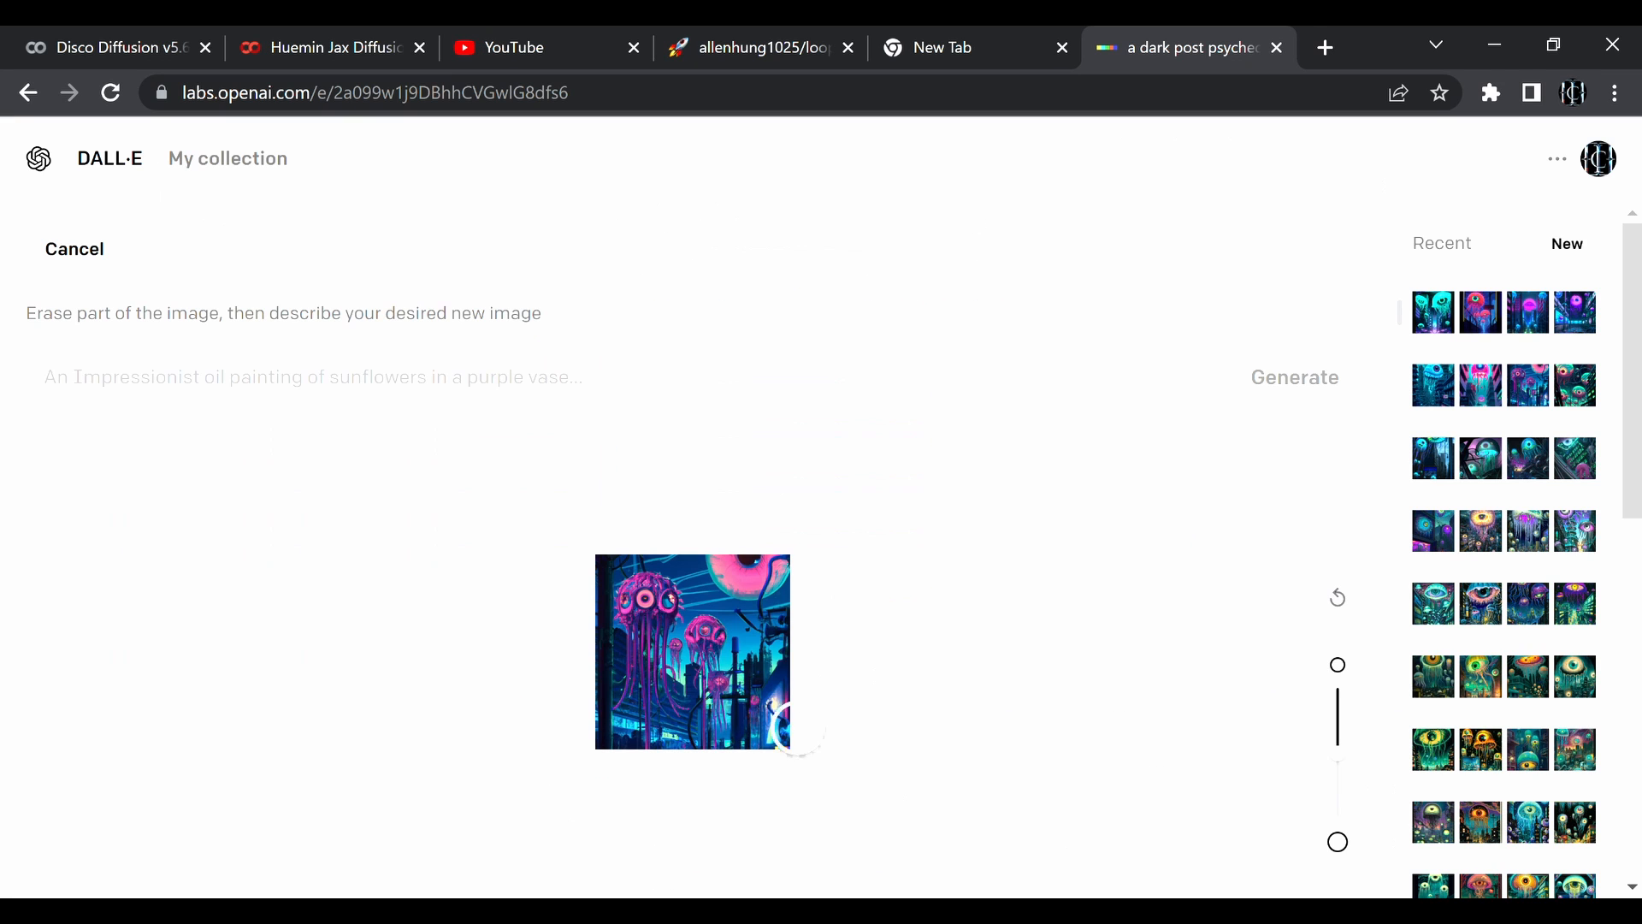
Use the copied prompt as the description for the uploaded image and generate the extended versions.
click(391, 393)
key(ctrl+v)
click(1311, 387)
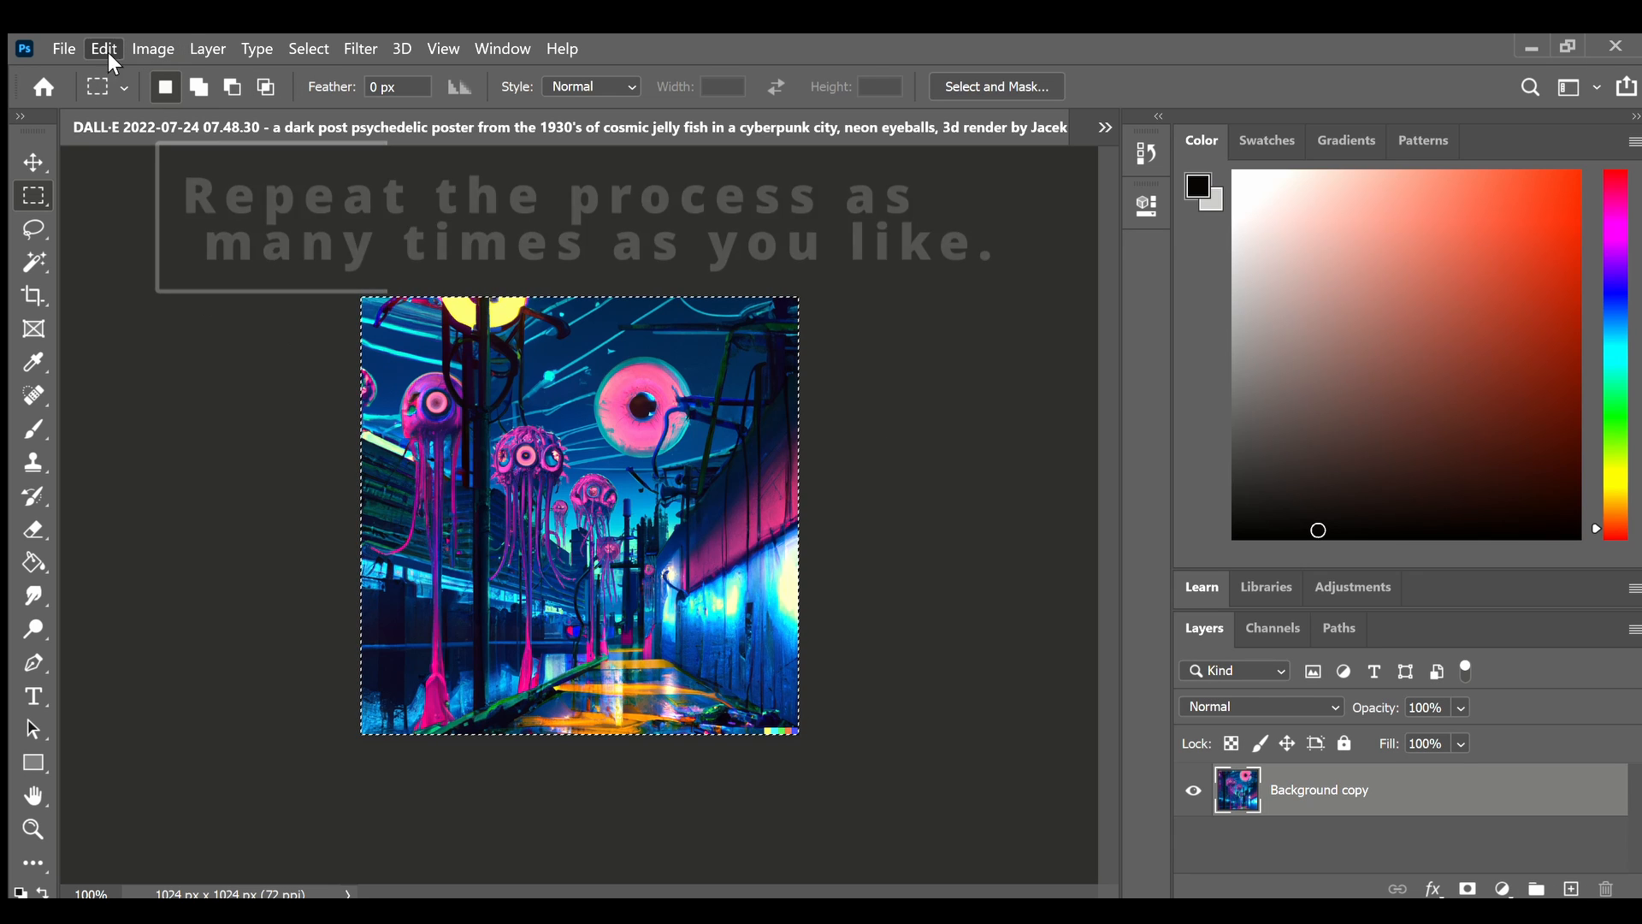
Switch to Photoshop and scale the layer of the 07.48.30 image to 50% width and height.
key(ctrl+t)
text(50)
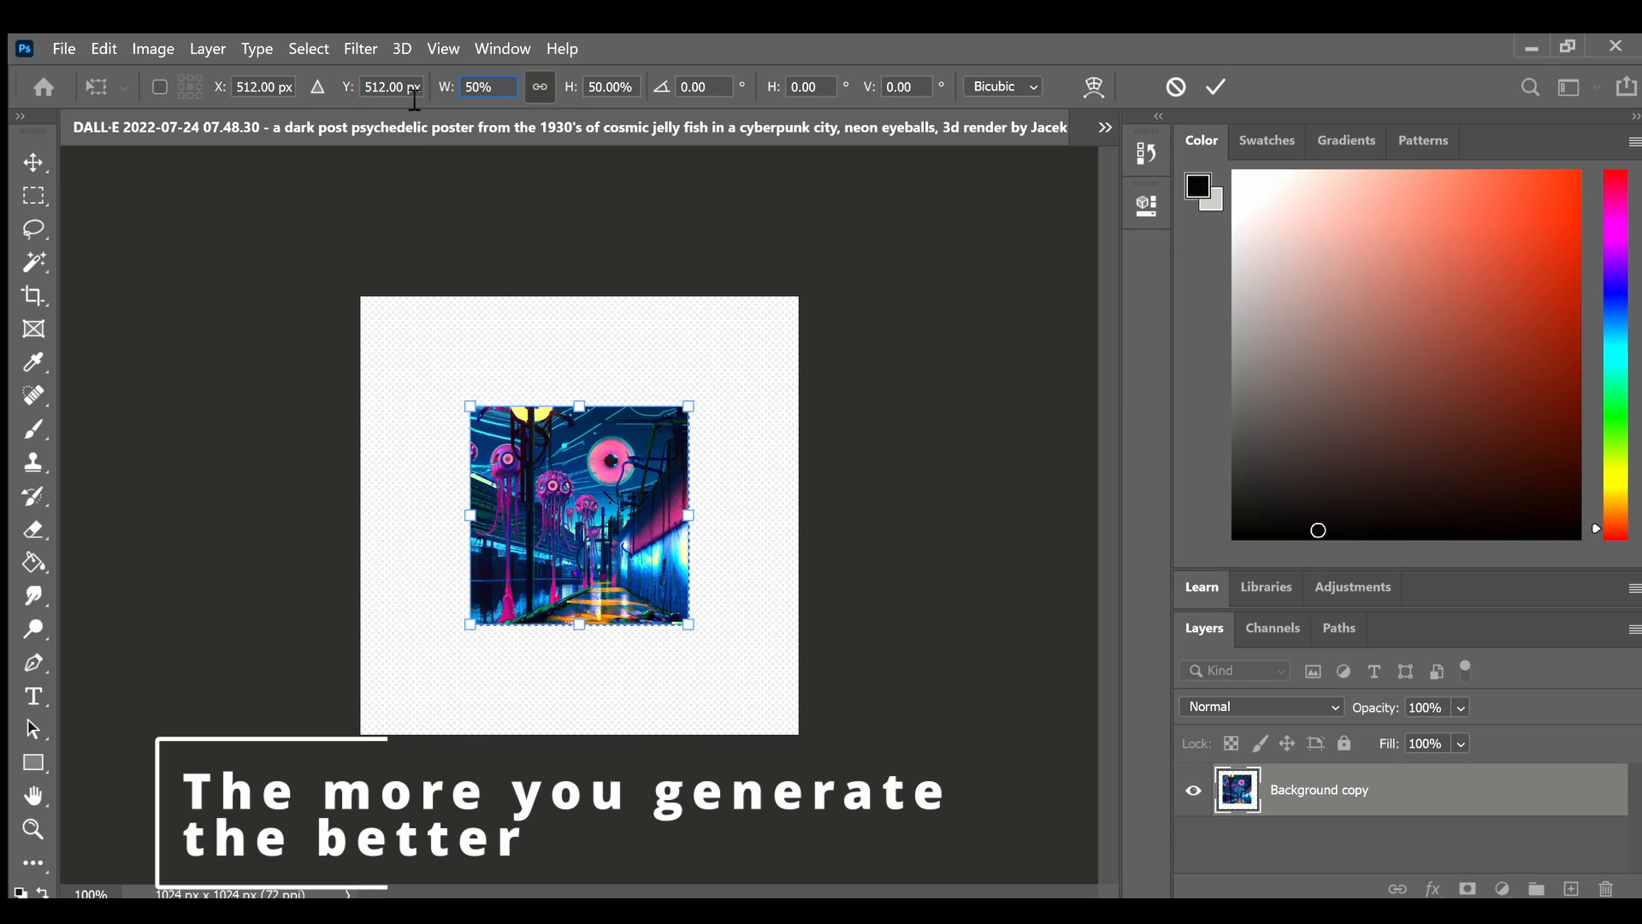
key(Return)
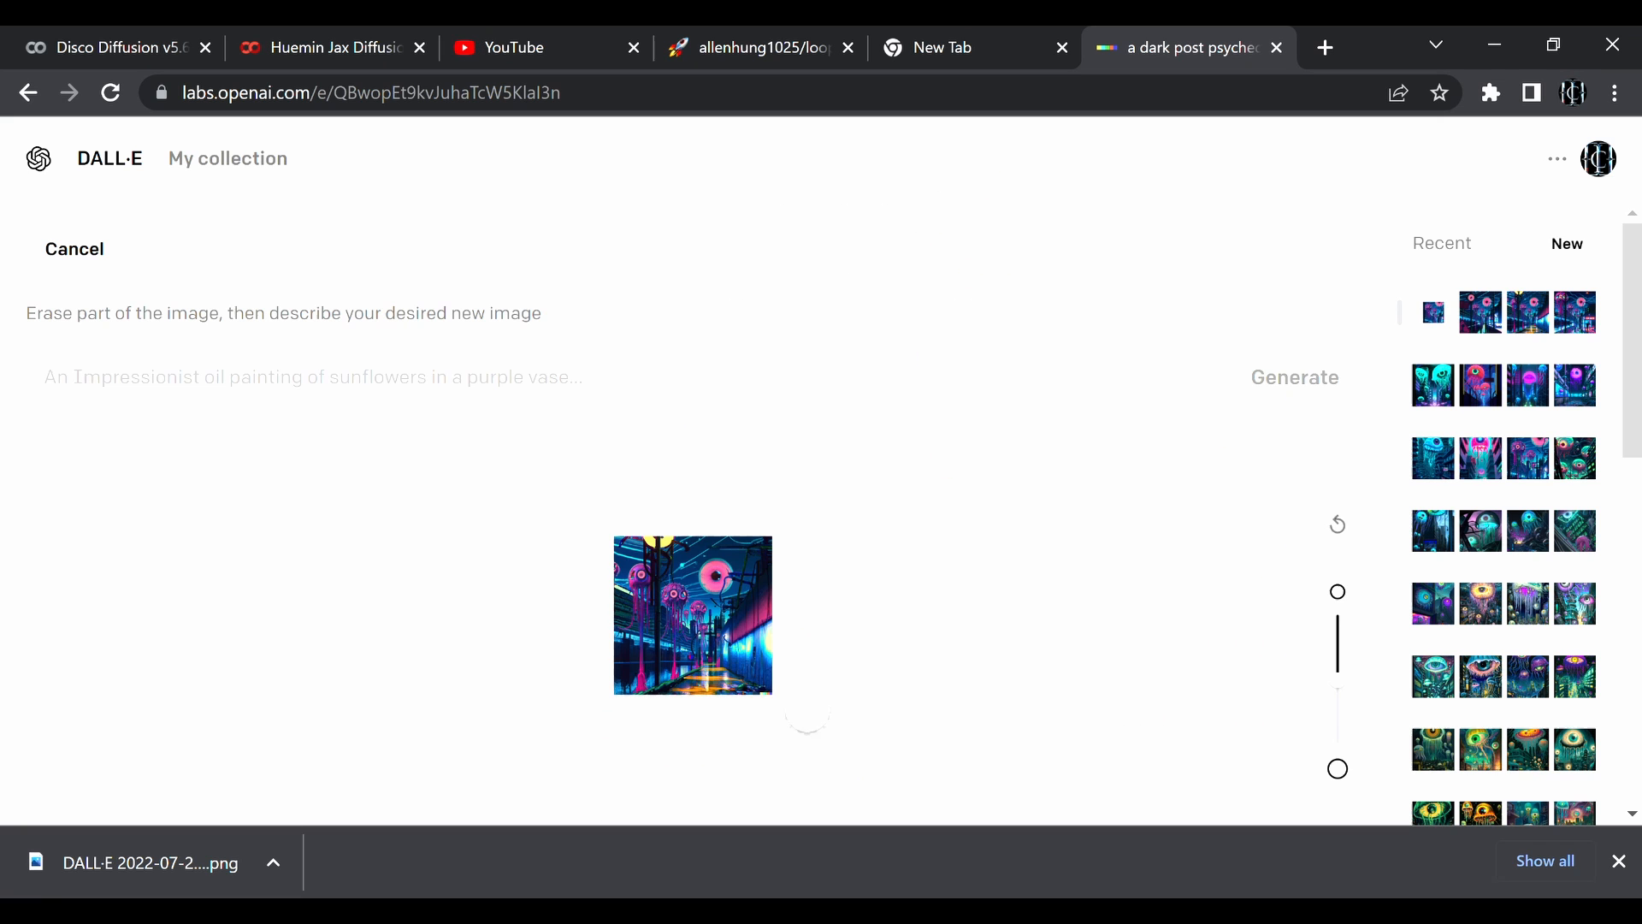
In DALL·E, erase the second image's watermarked corner and submit the copied prompt with "3d render" changed to "painting".
click(765, 706)
click(168, 385)
key(ctrl+v)
key(ctrl+BackSpace)
key(ctrl+BackSpace)
text(painting)
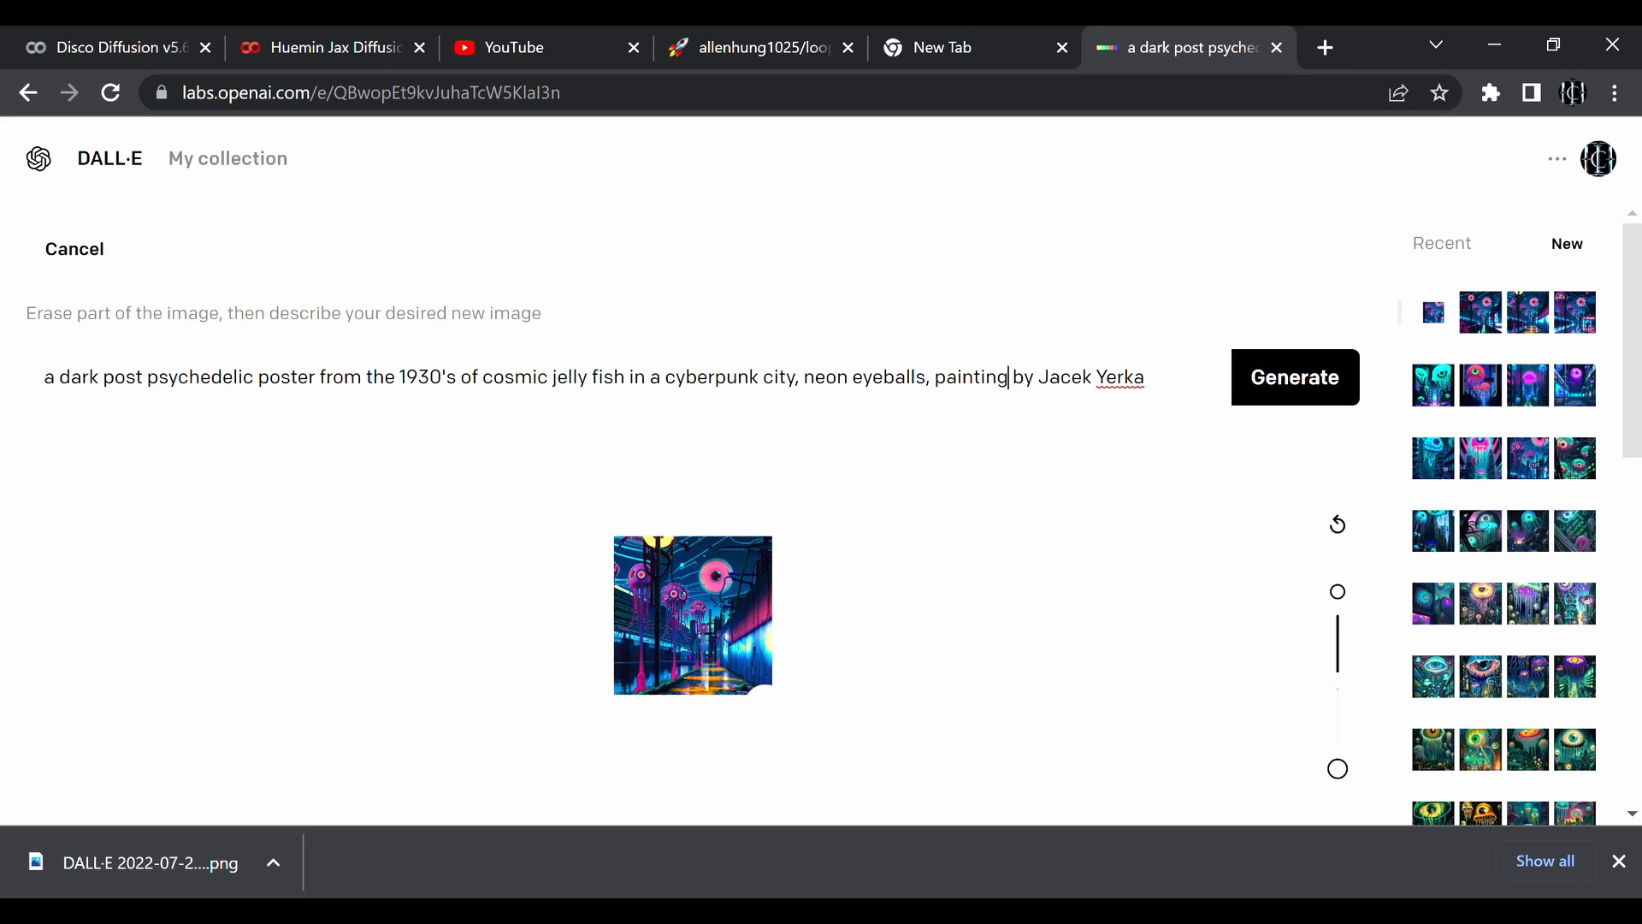
key(BackSpace)
text(4)
key(Return)
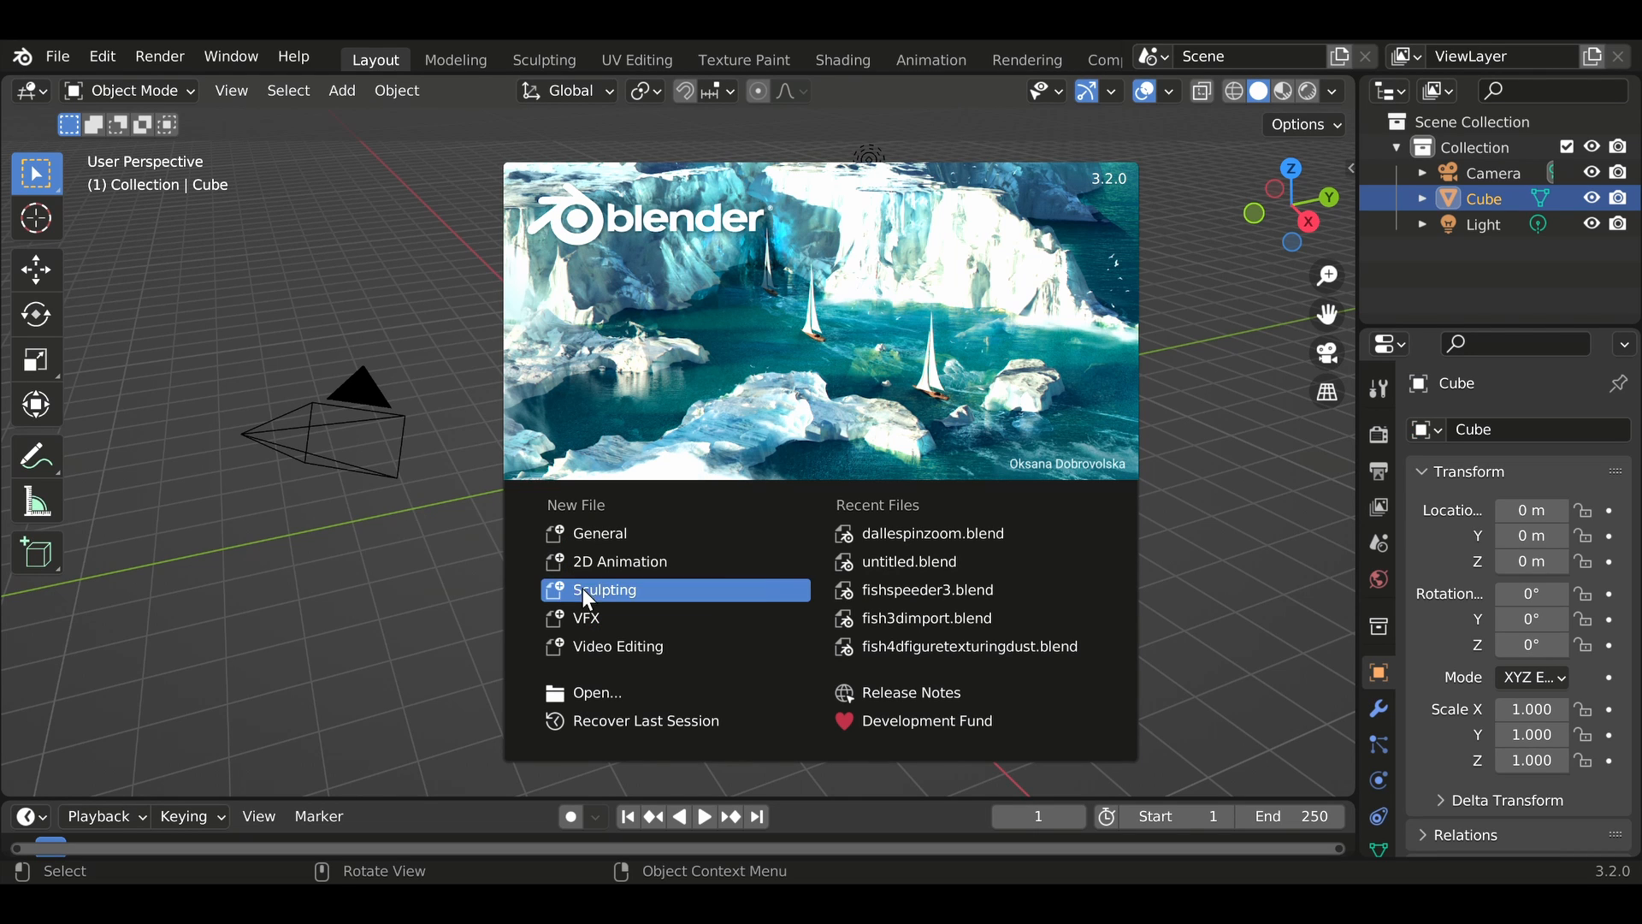
Switch to Blender, start a new General file and delete the default cube.
click(609, 530)
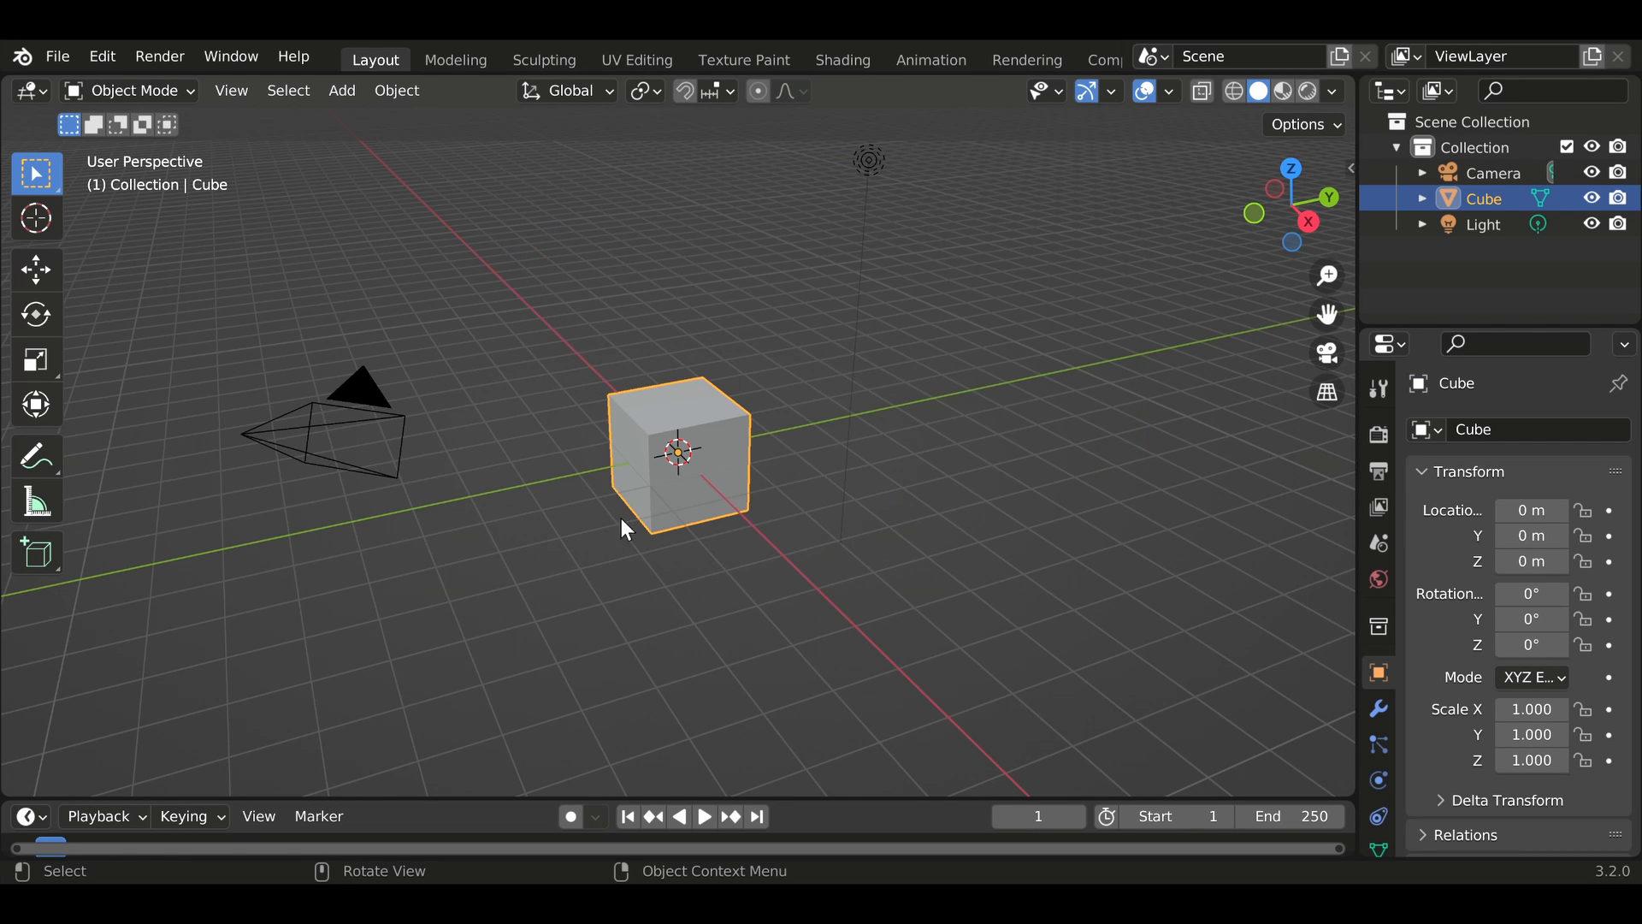
key(alt+a)
click(728, 475)
key(z)
key(x)
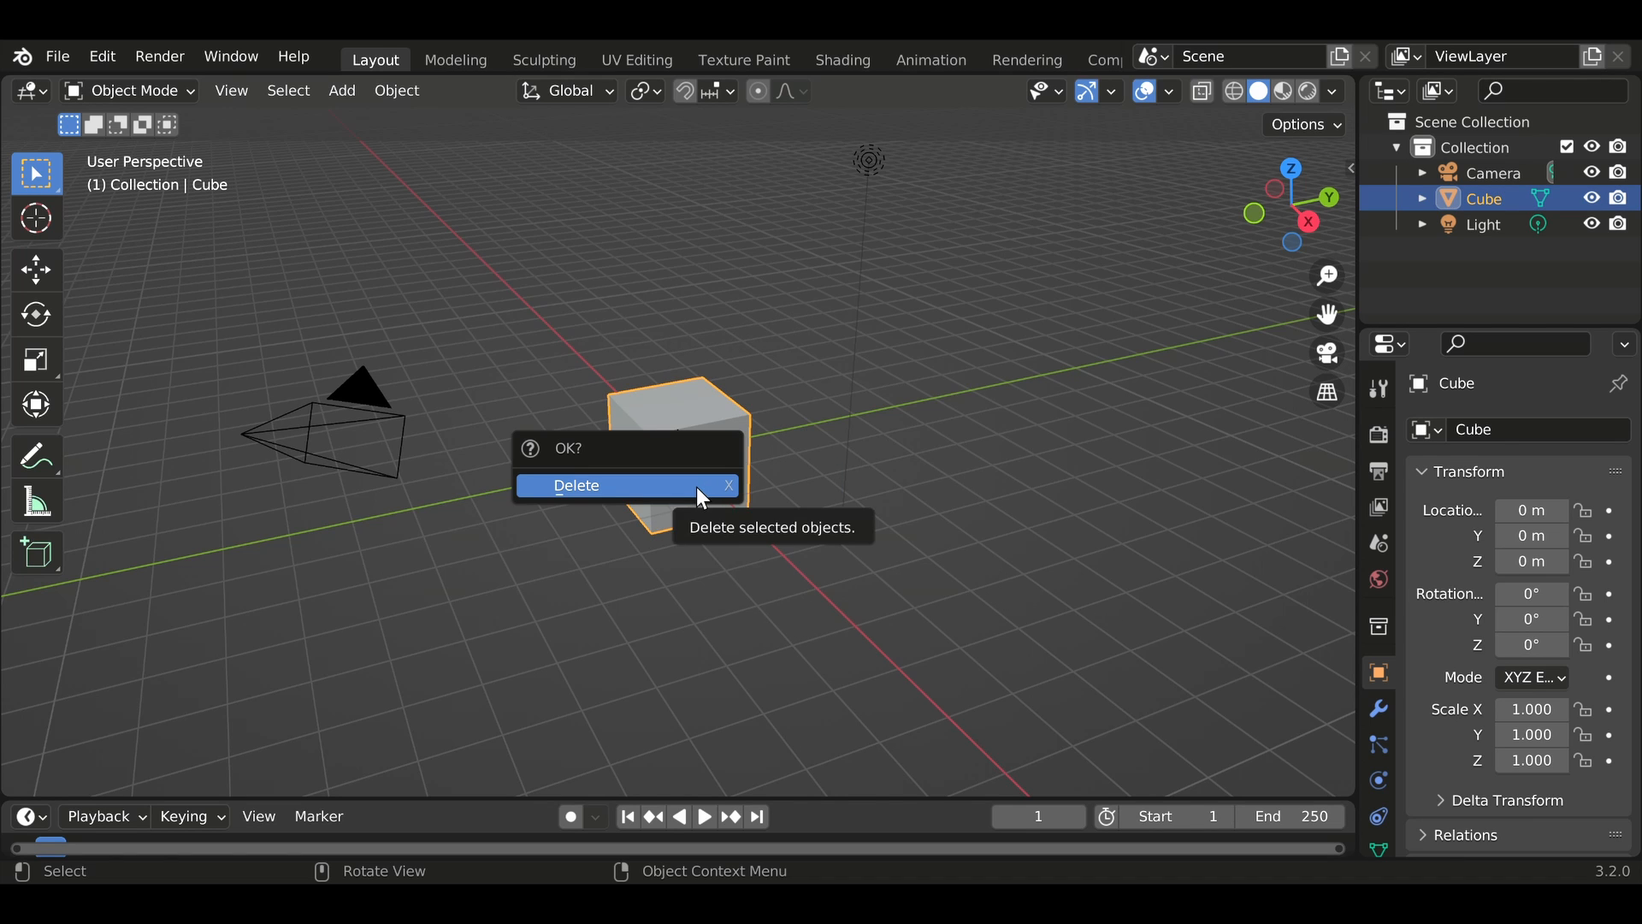
click(696, 486)
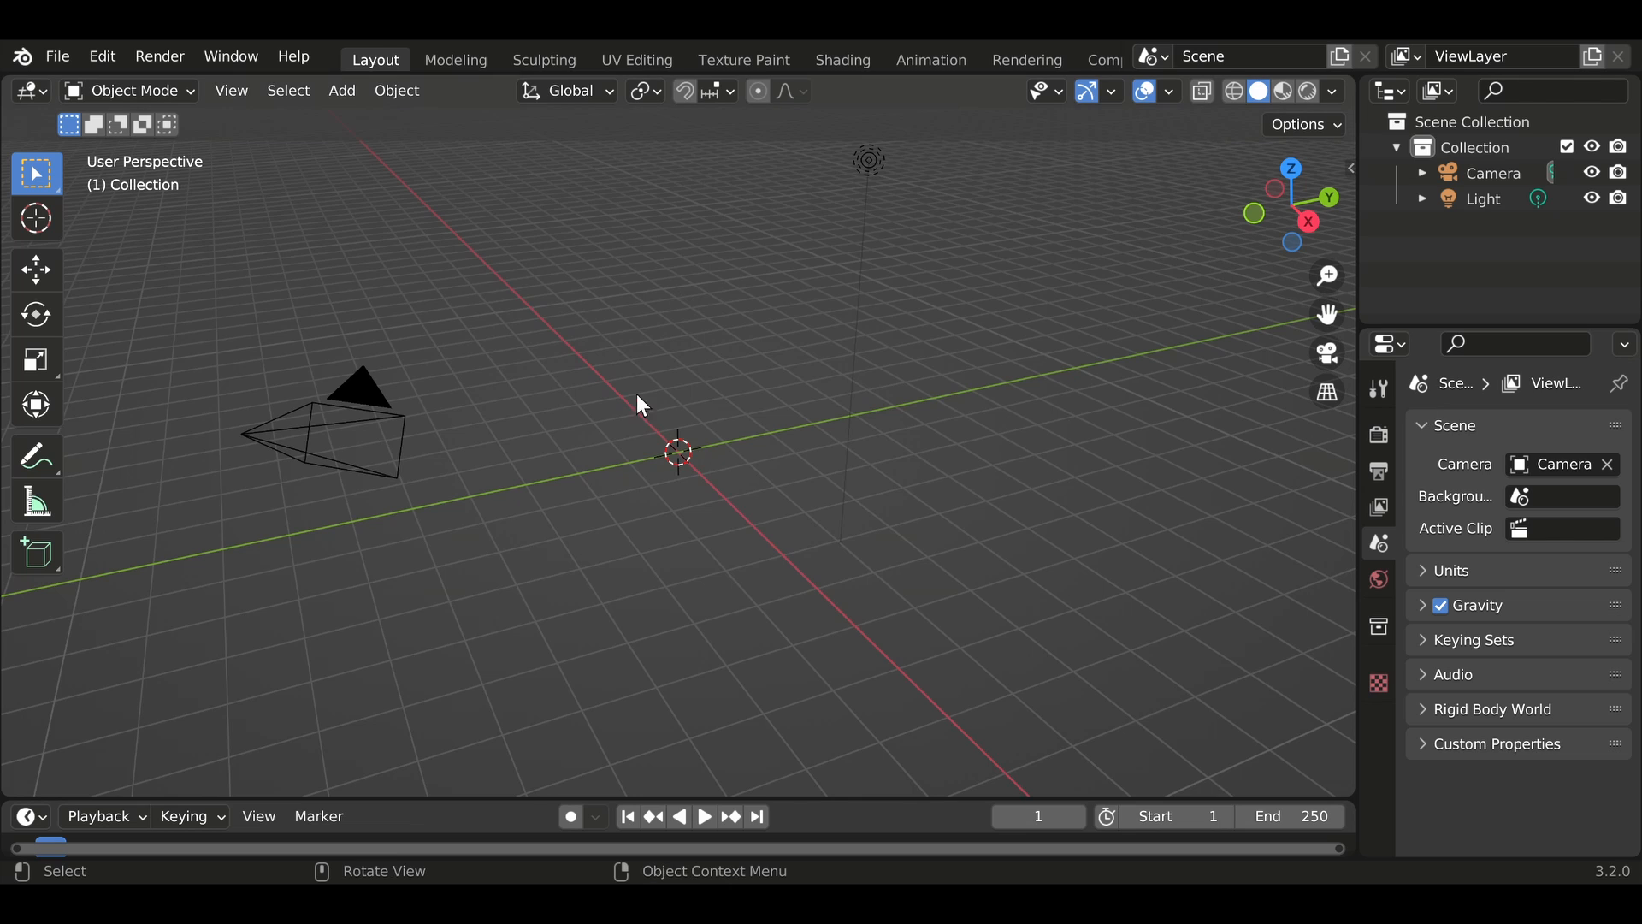
Set the camera's X and Y location to 0 m.
click(317, 453)
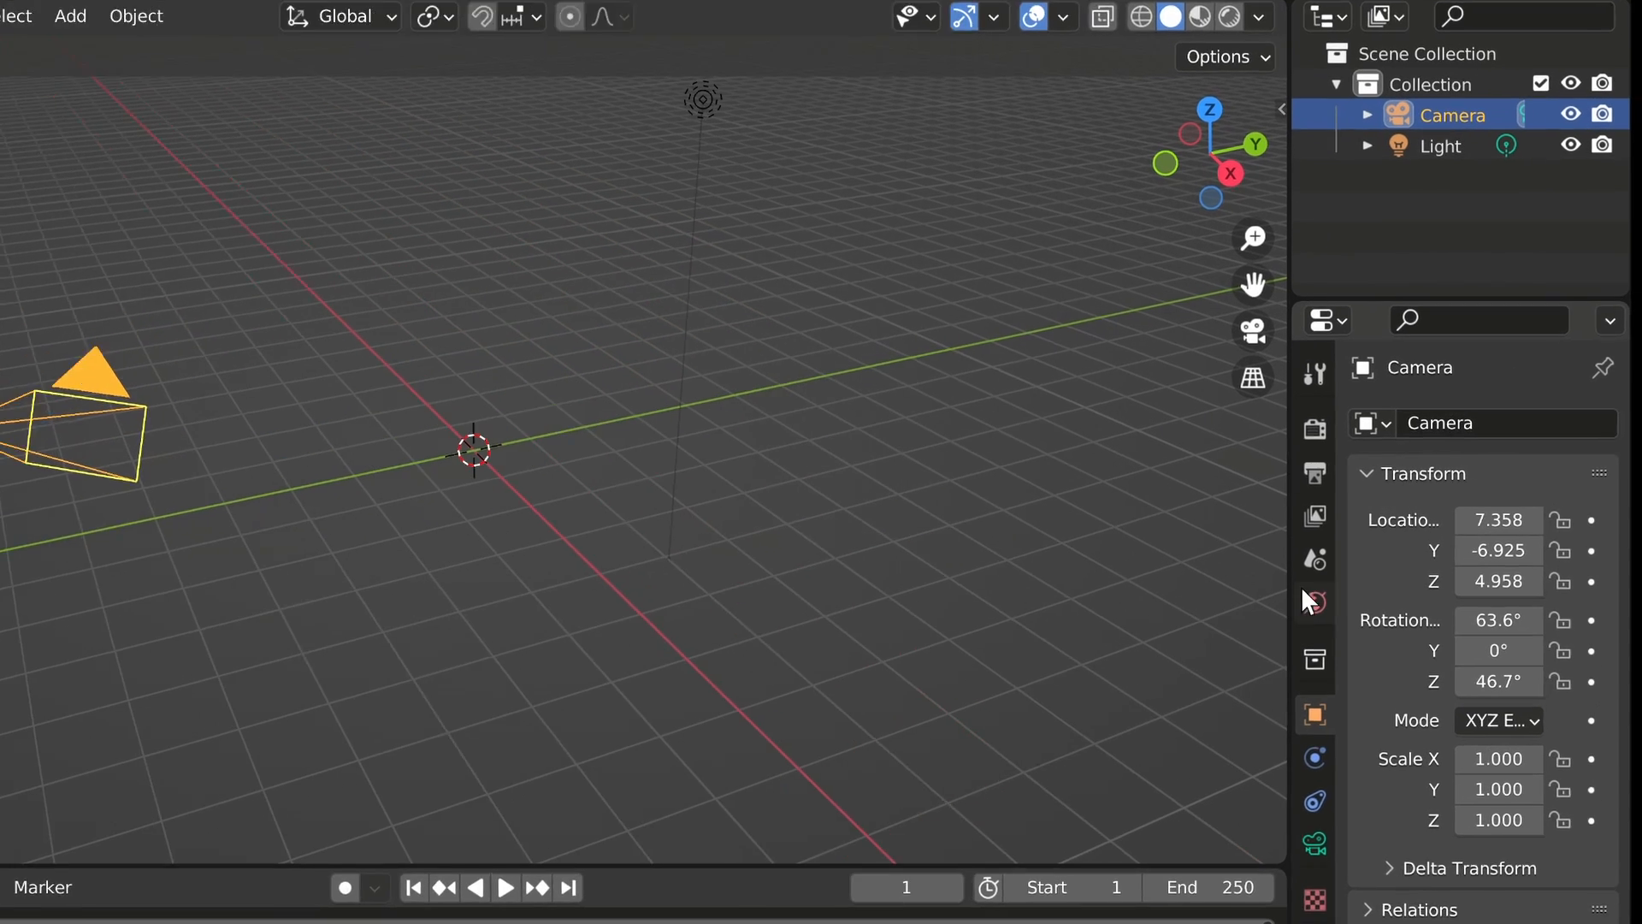
click(1379, 627)
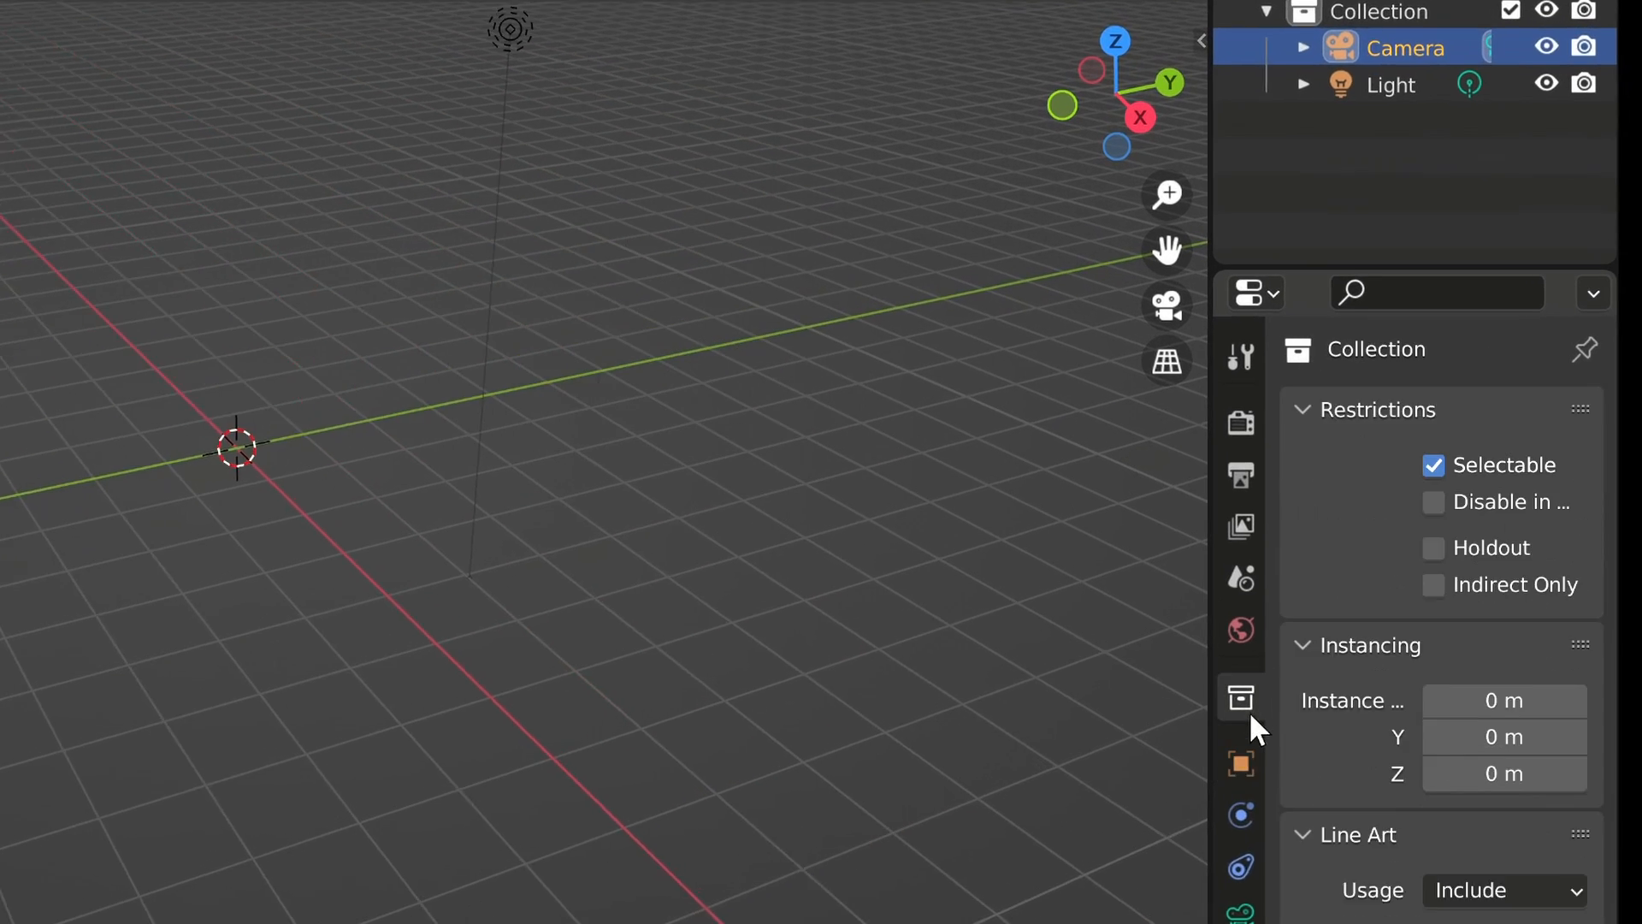
click(1166, 812)
click(1424, 543)
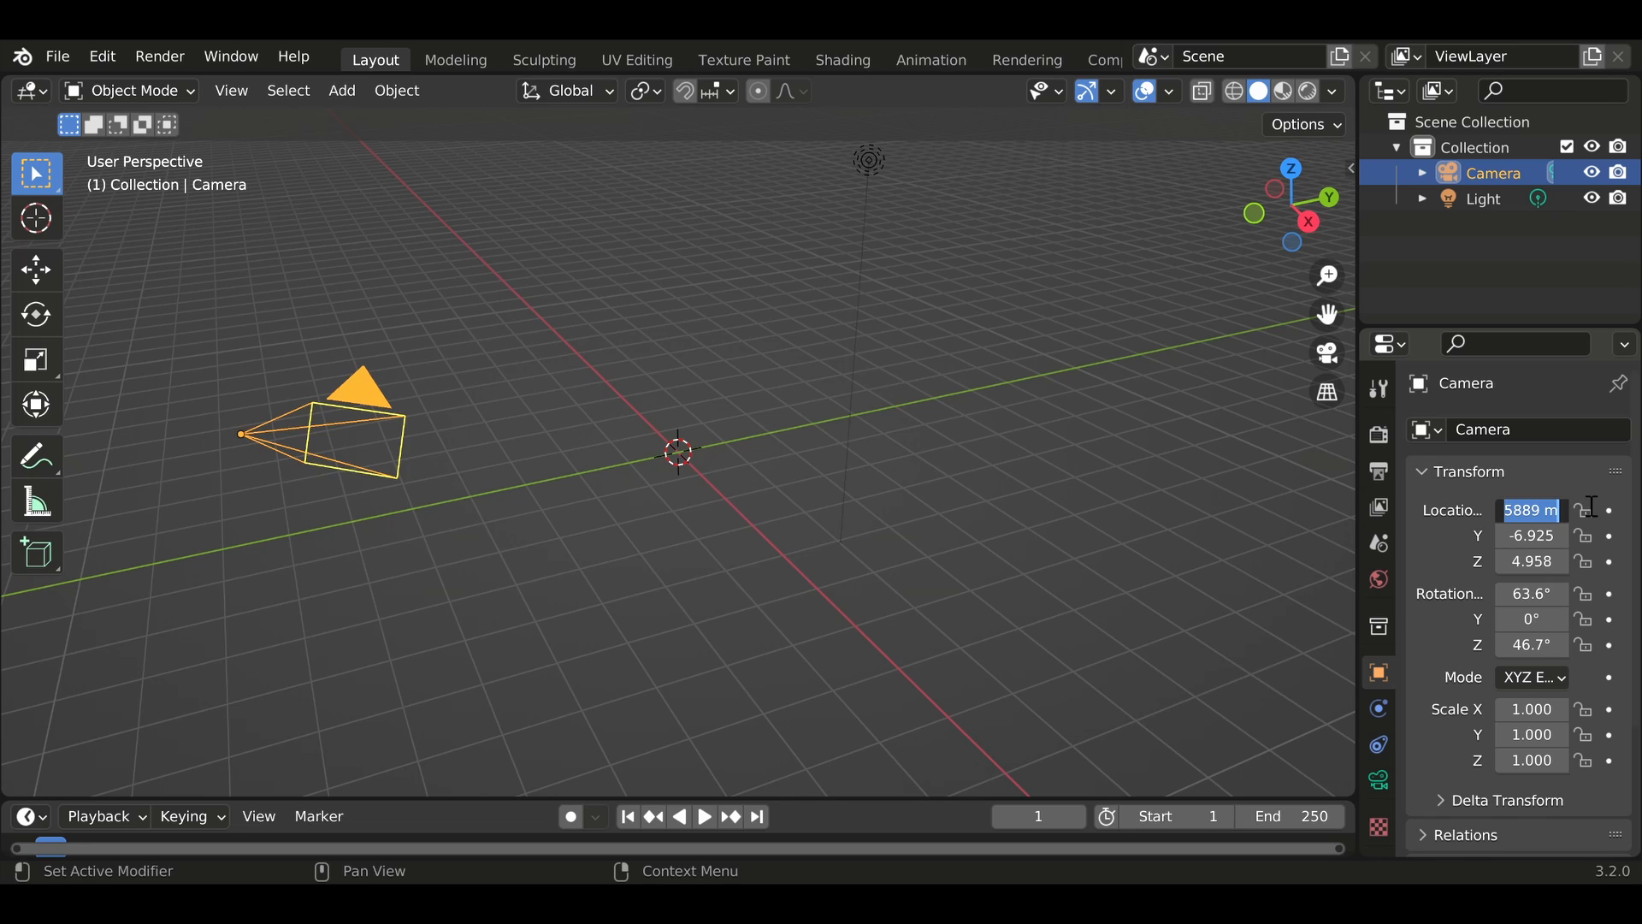
text(0)
key(Return)
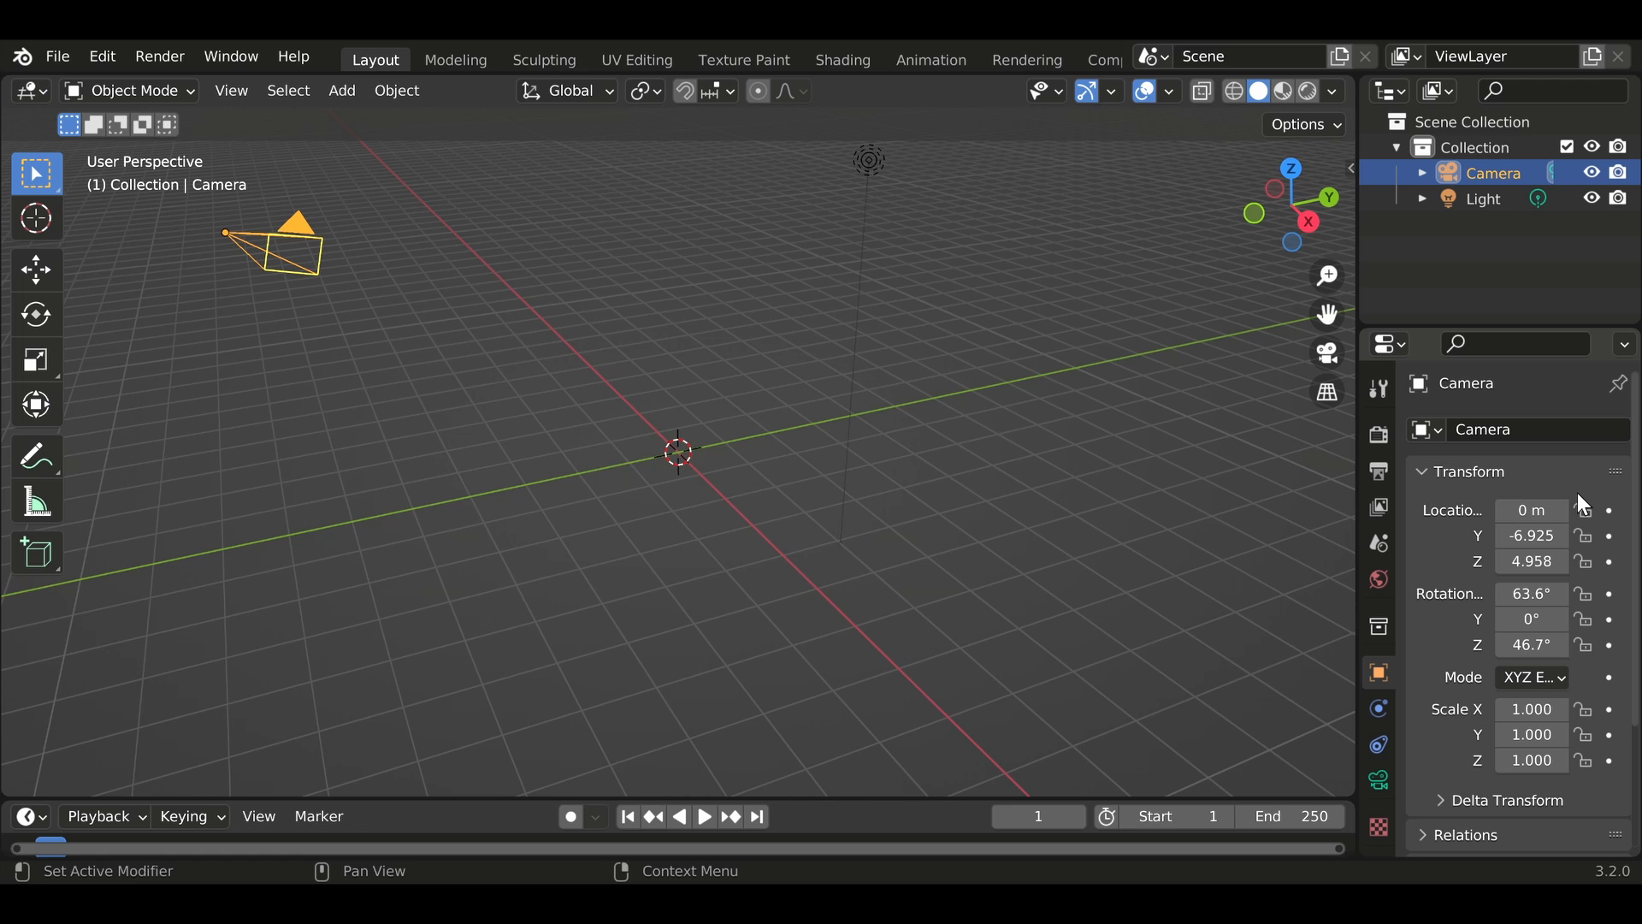
click(1557, 538)
text(0)
key(Return)
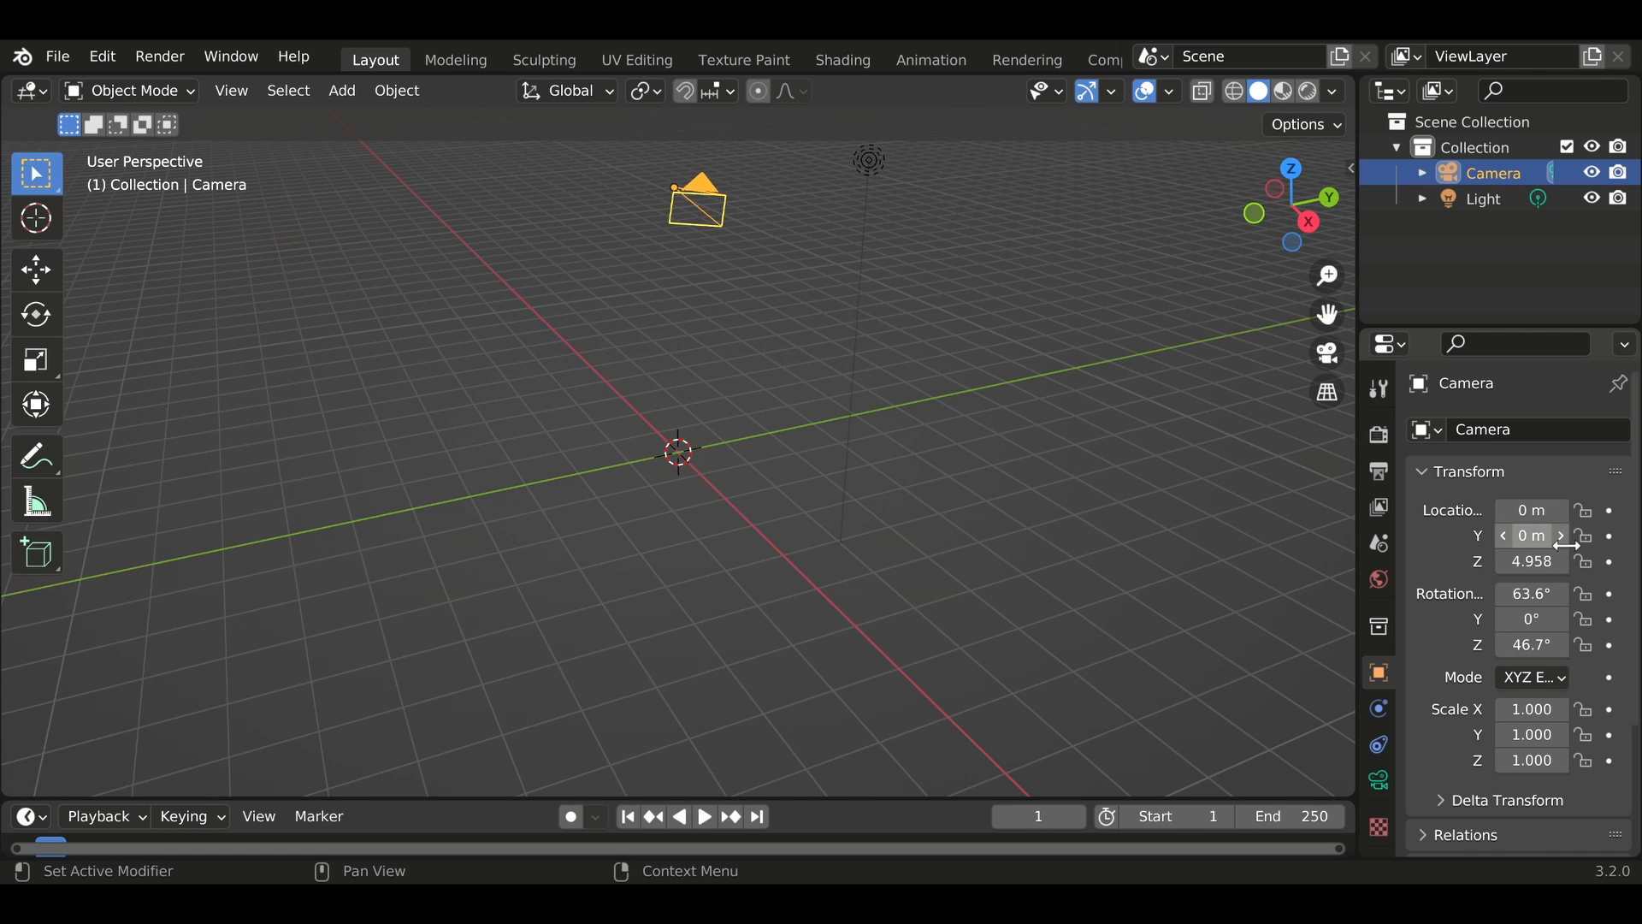
Set the camera's X and Z rotation to 0° so it points straight down.
click(1558, 595)
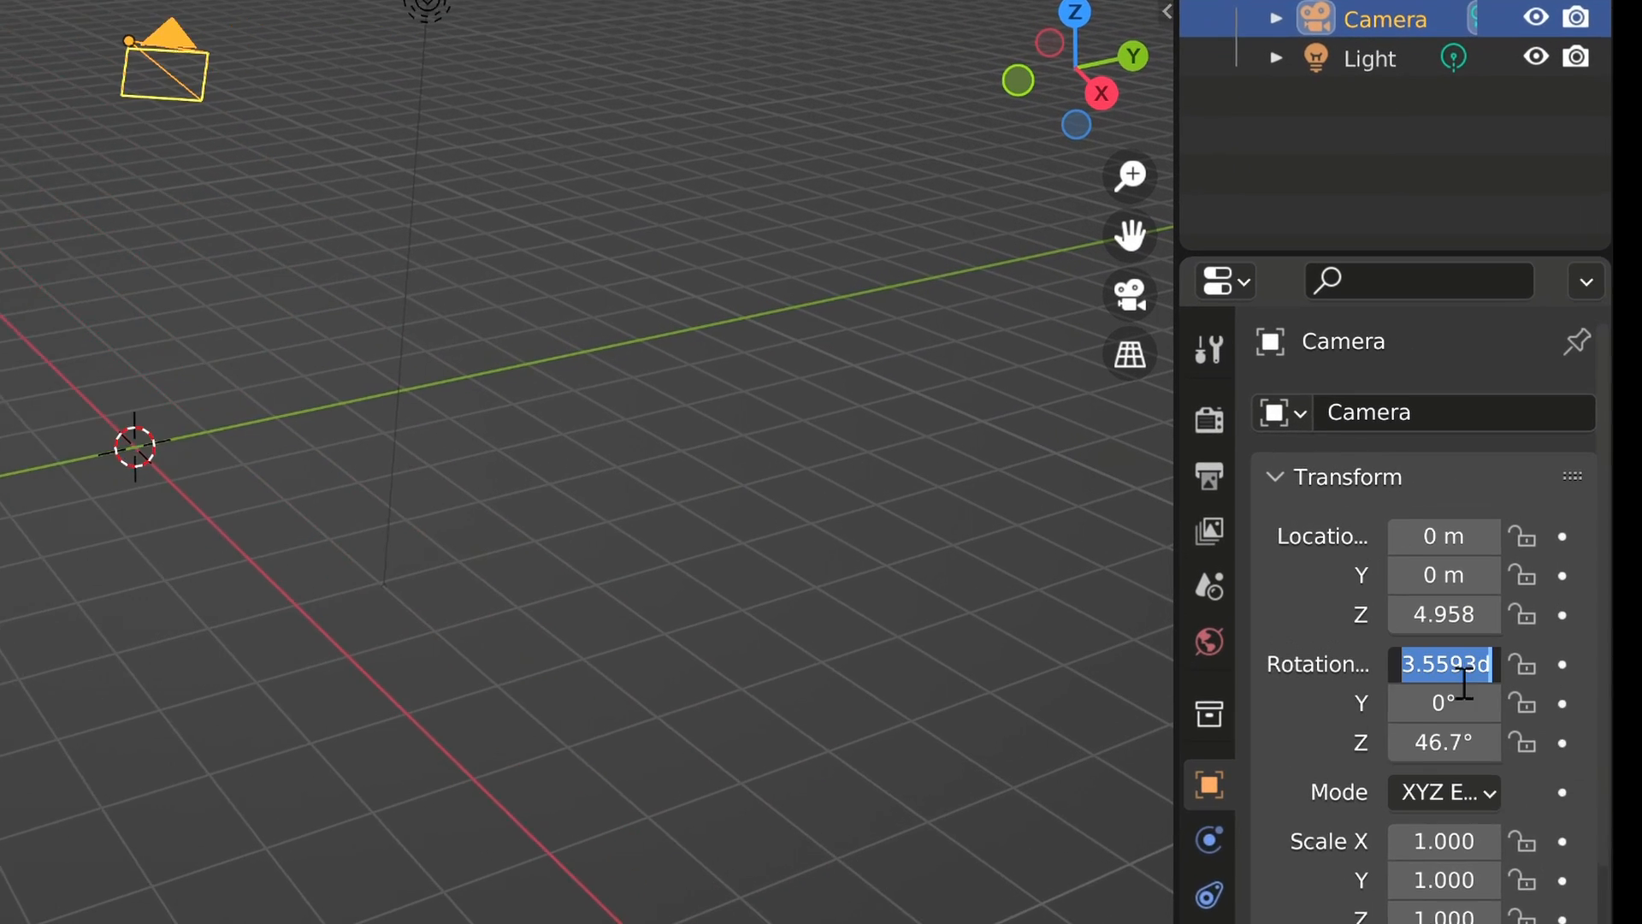
text(0)
key(Return)
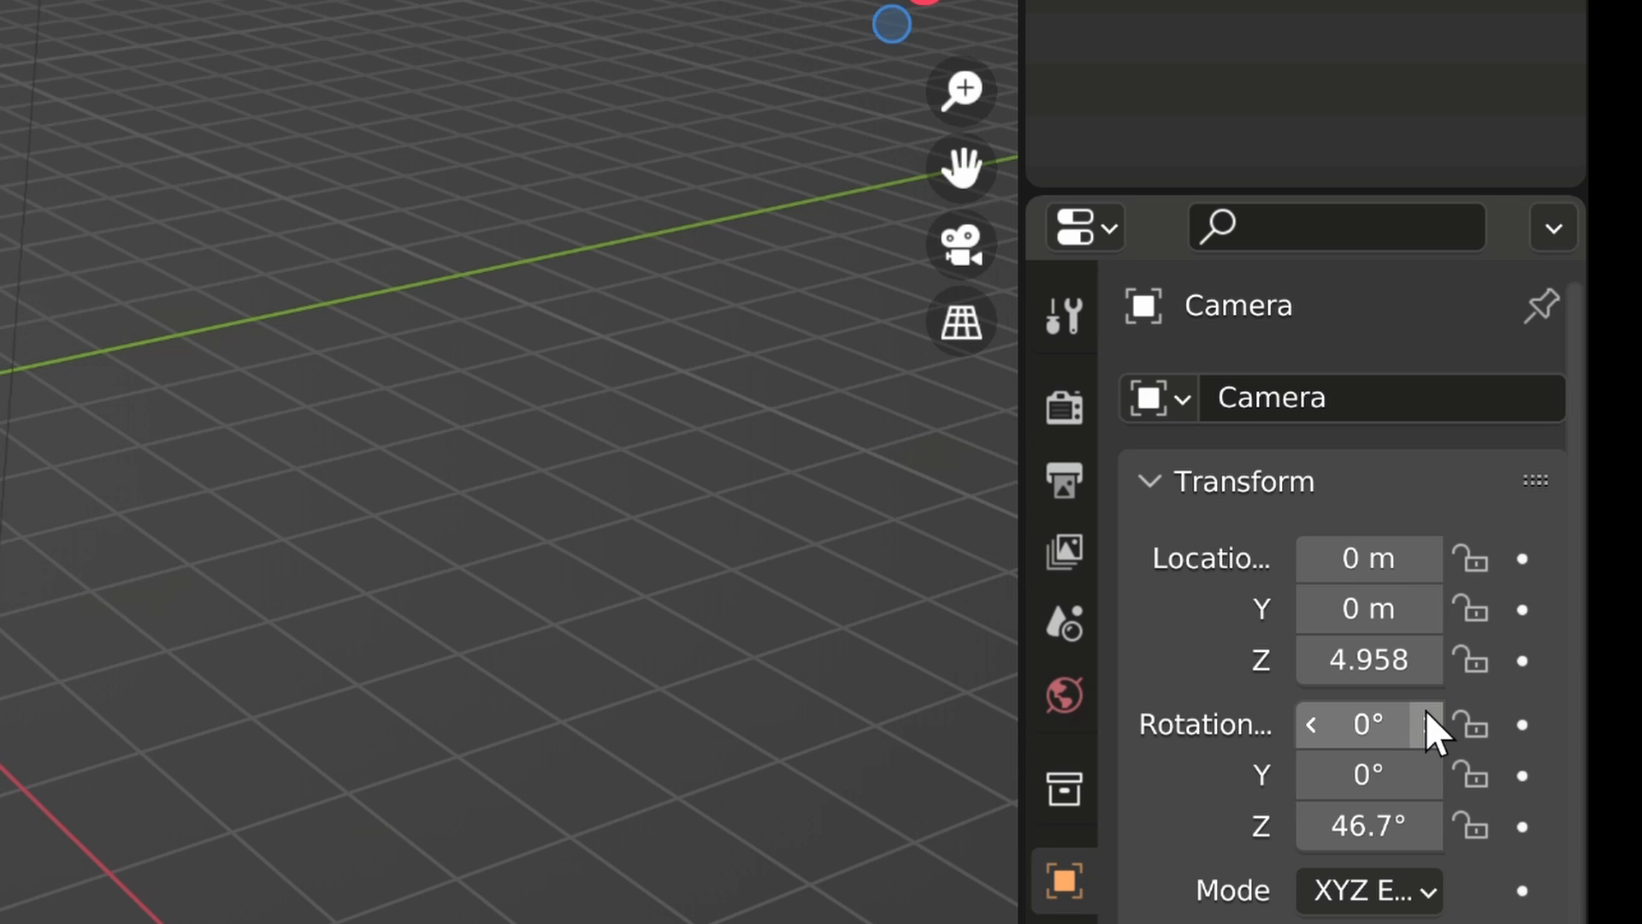
click(1424, 831)
text(0)
key(Return)
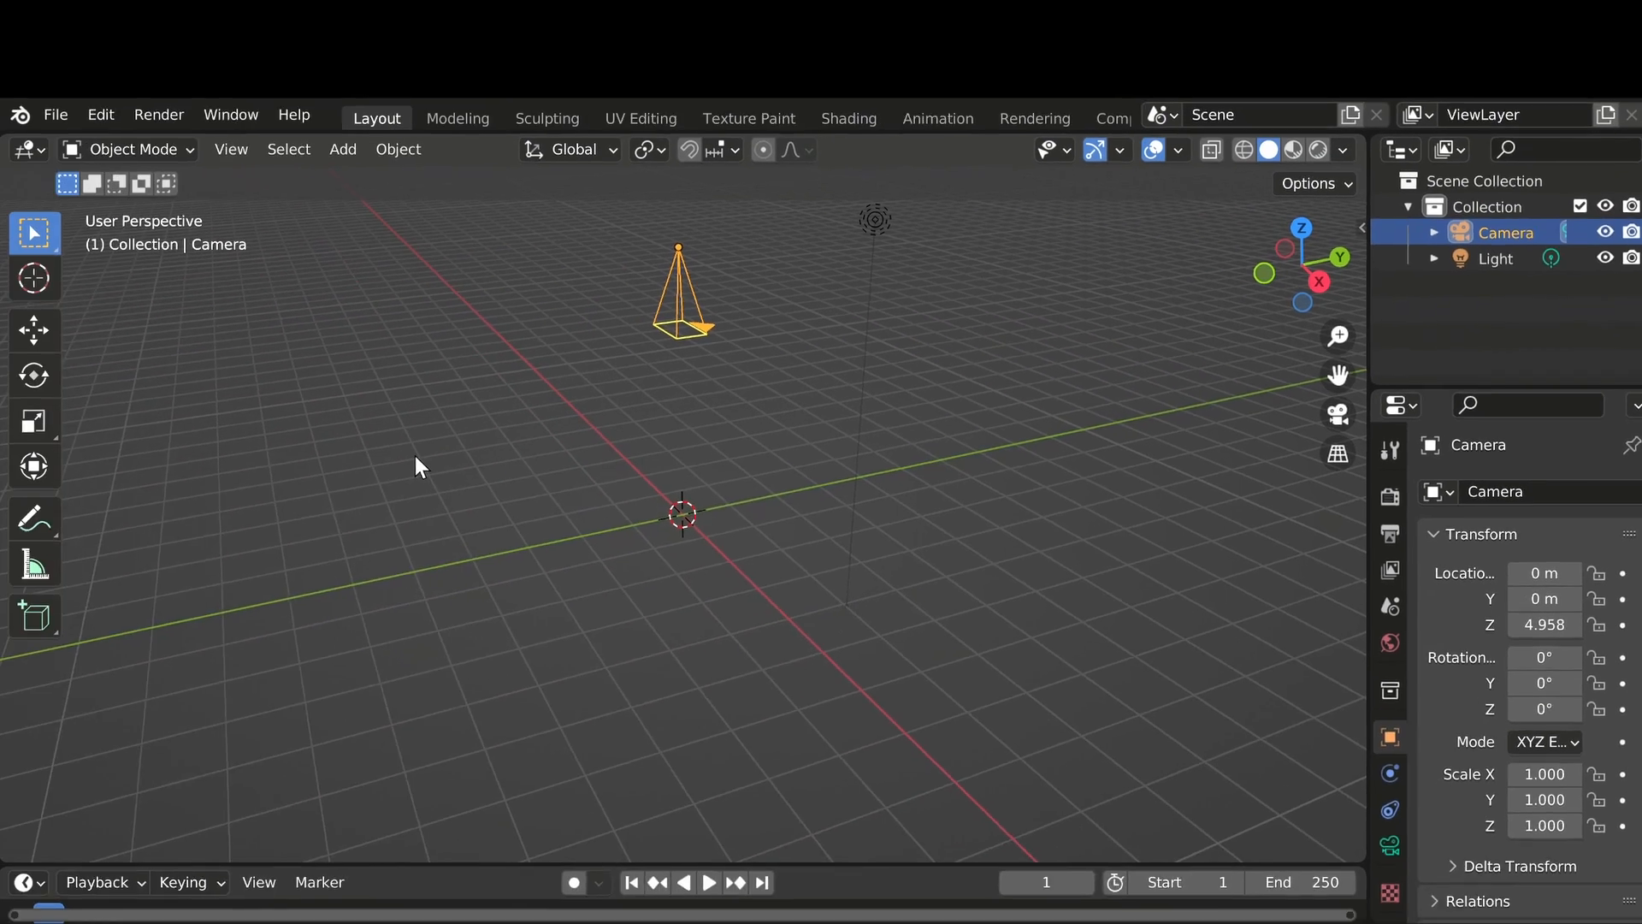
Import the DALL·E 2022-07-24 07.37.58 image as a plane and show it through the camera in rendered shading.
click(56, 114)
mouse_move(252, 466)
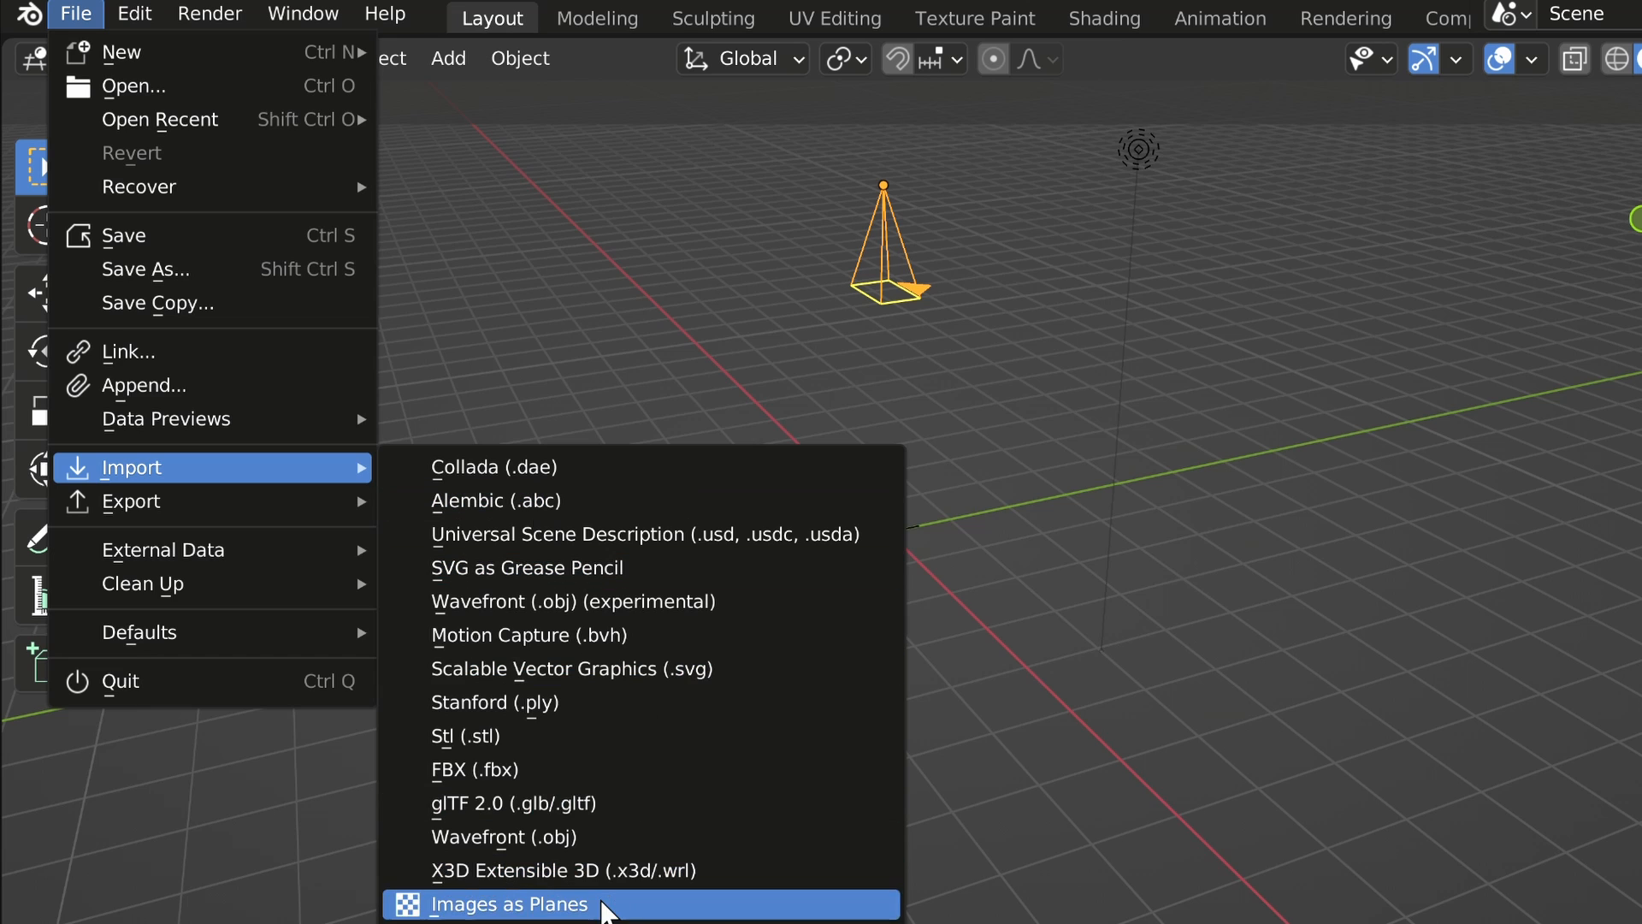
click(603, 905)
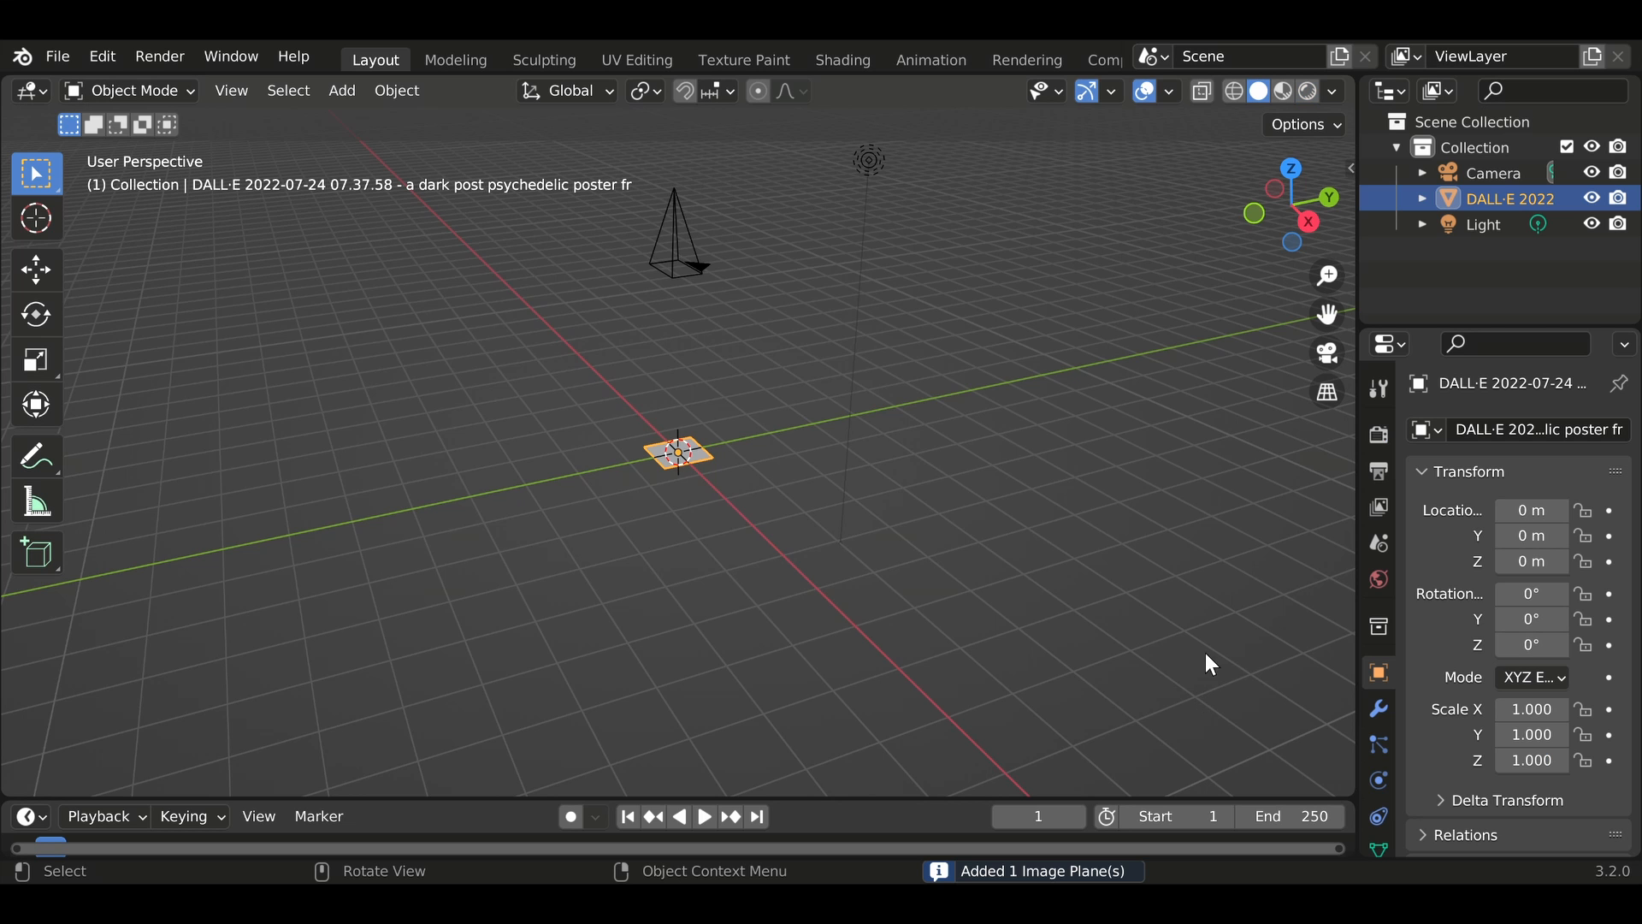
click(1330, 353)
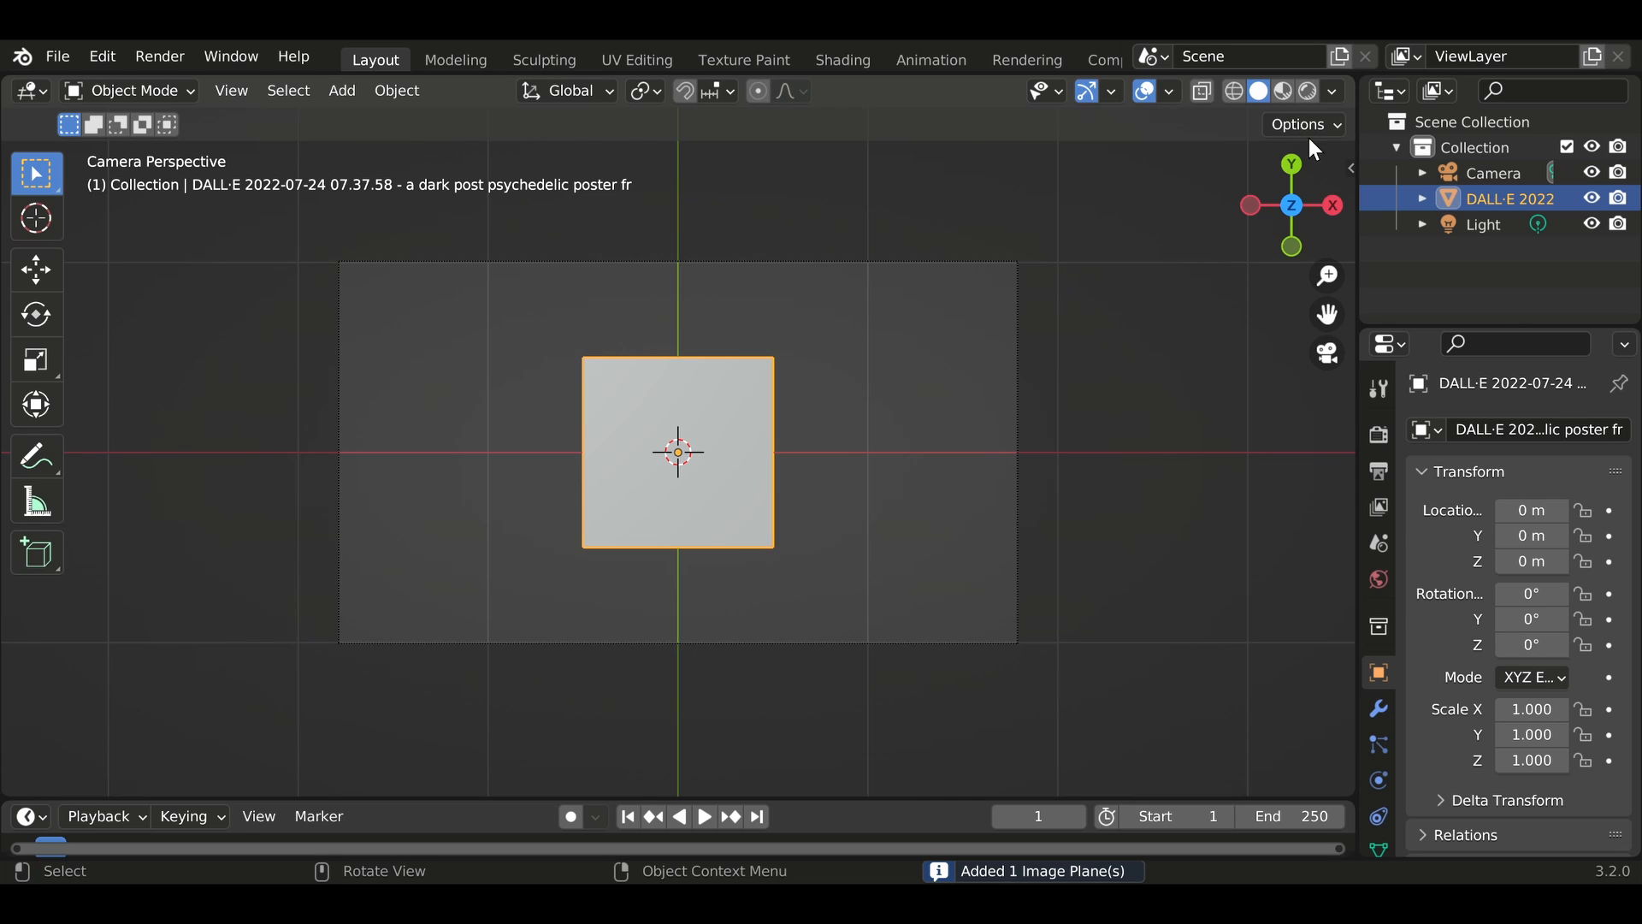
click(1307, 97)
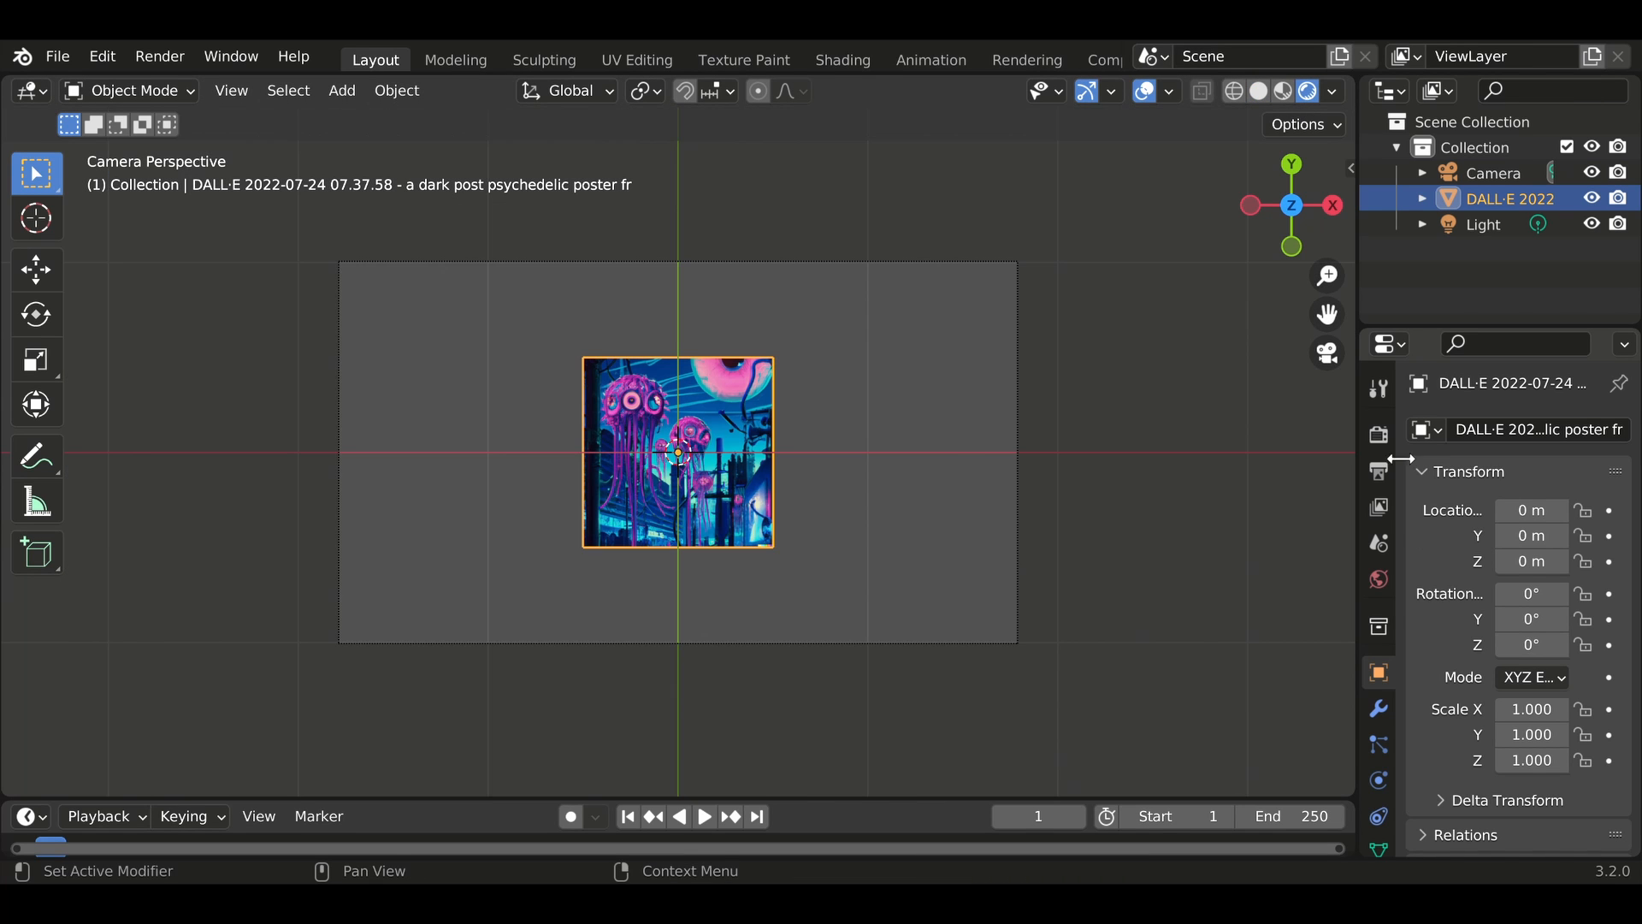
Set the output resolution to 1024 × 1024 px.
click(1378, 471)
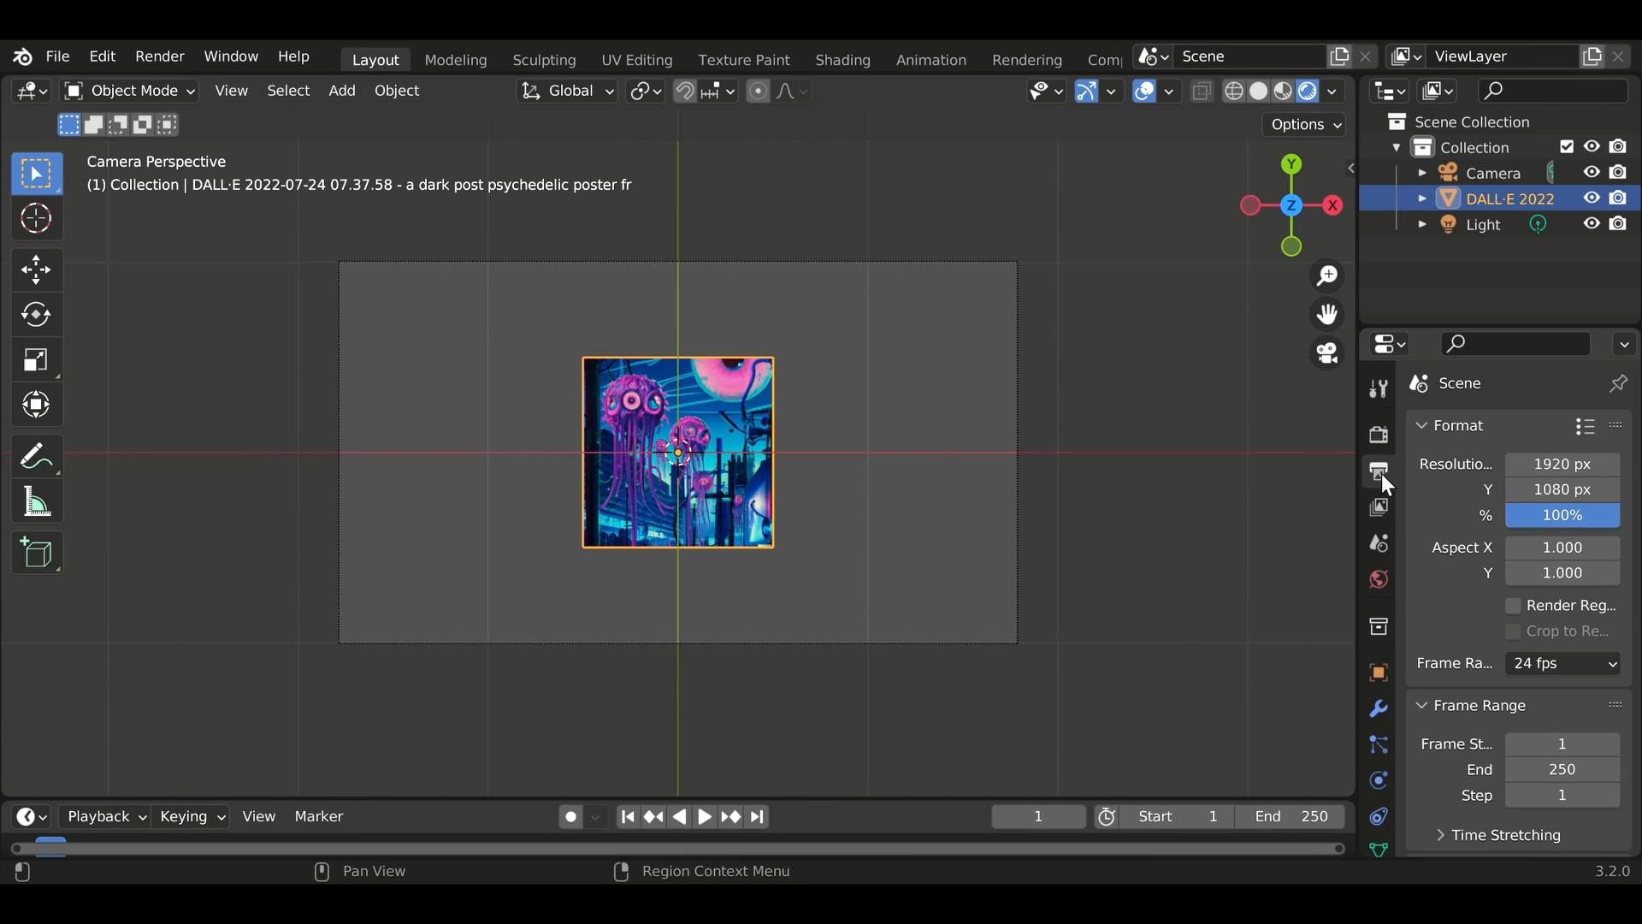
click(1542, 466)
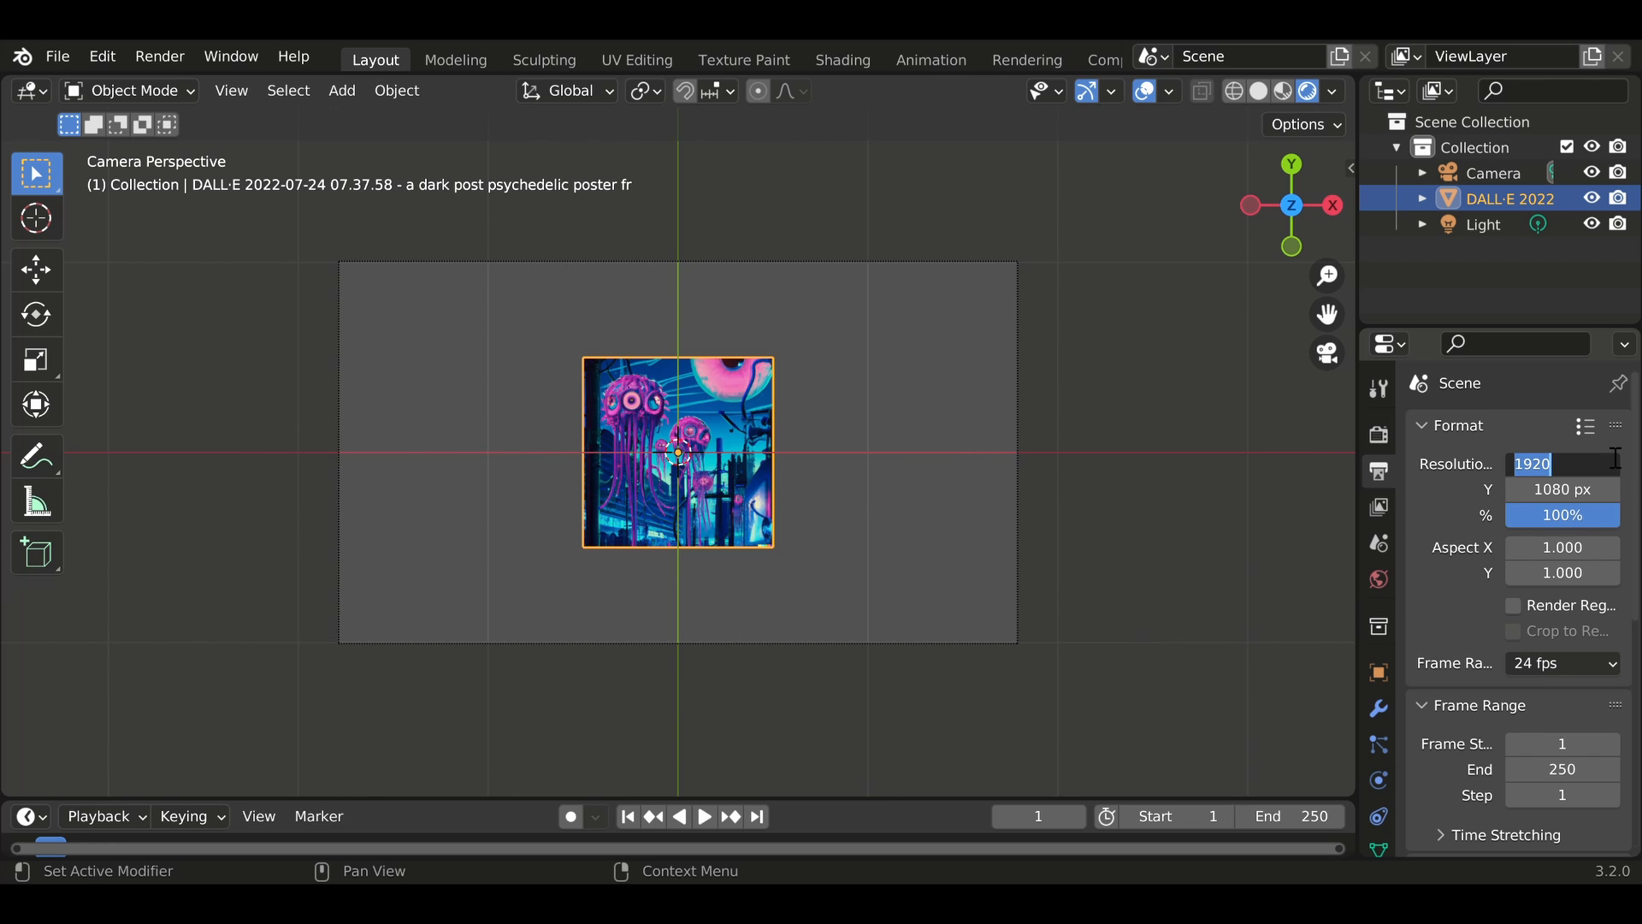
text(1024)
key(Tab)
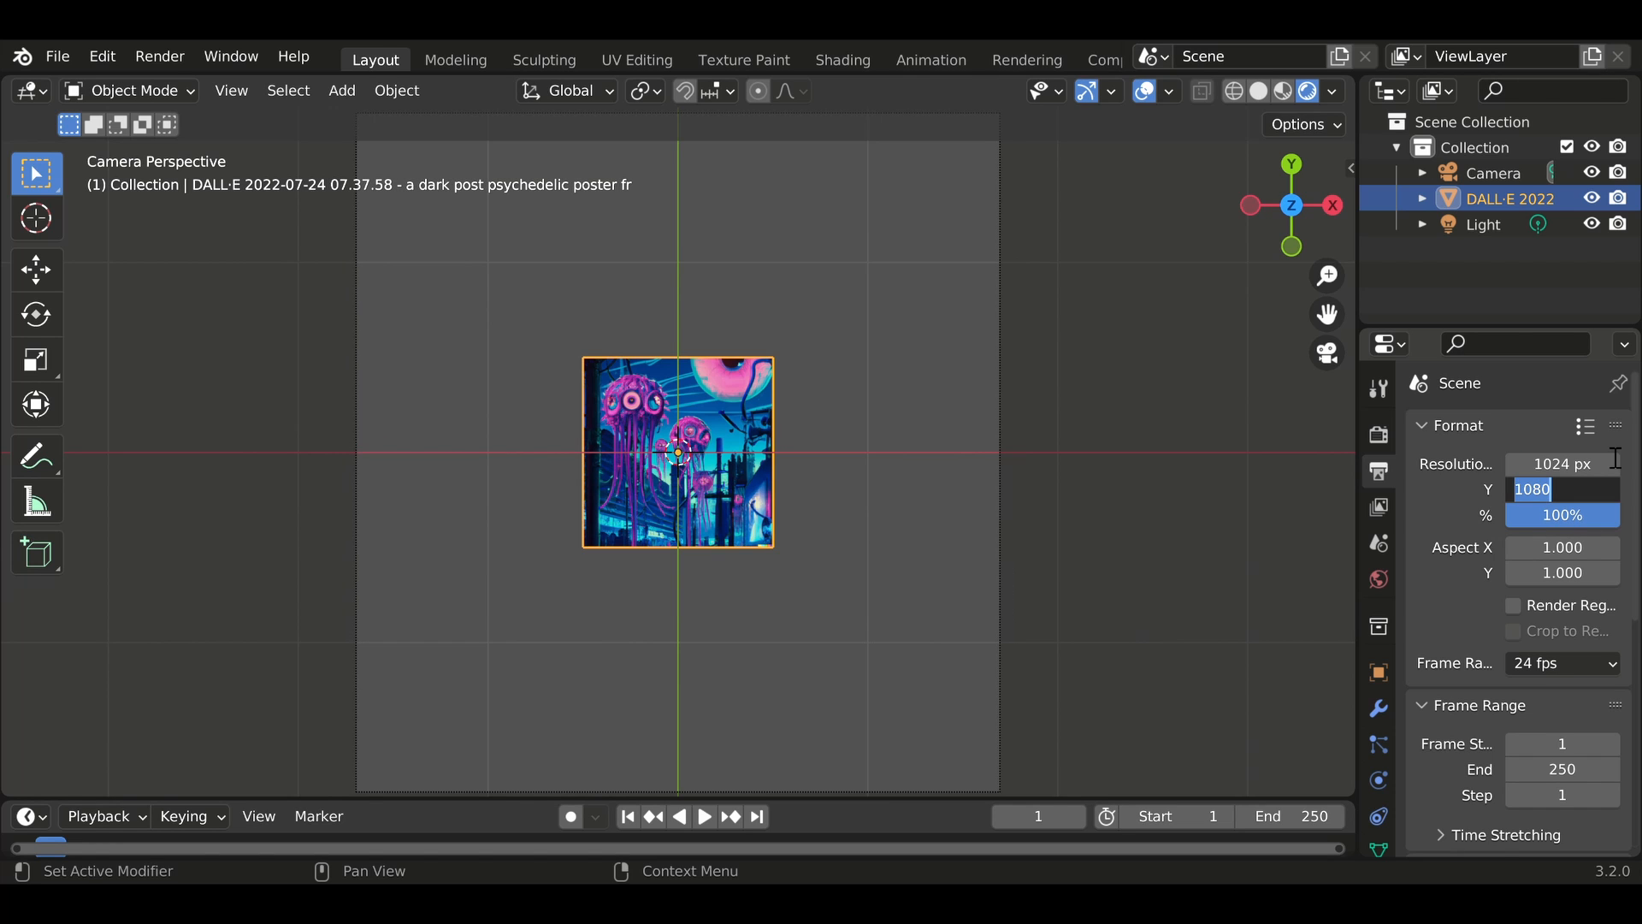
text(1024)
key(Return)
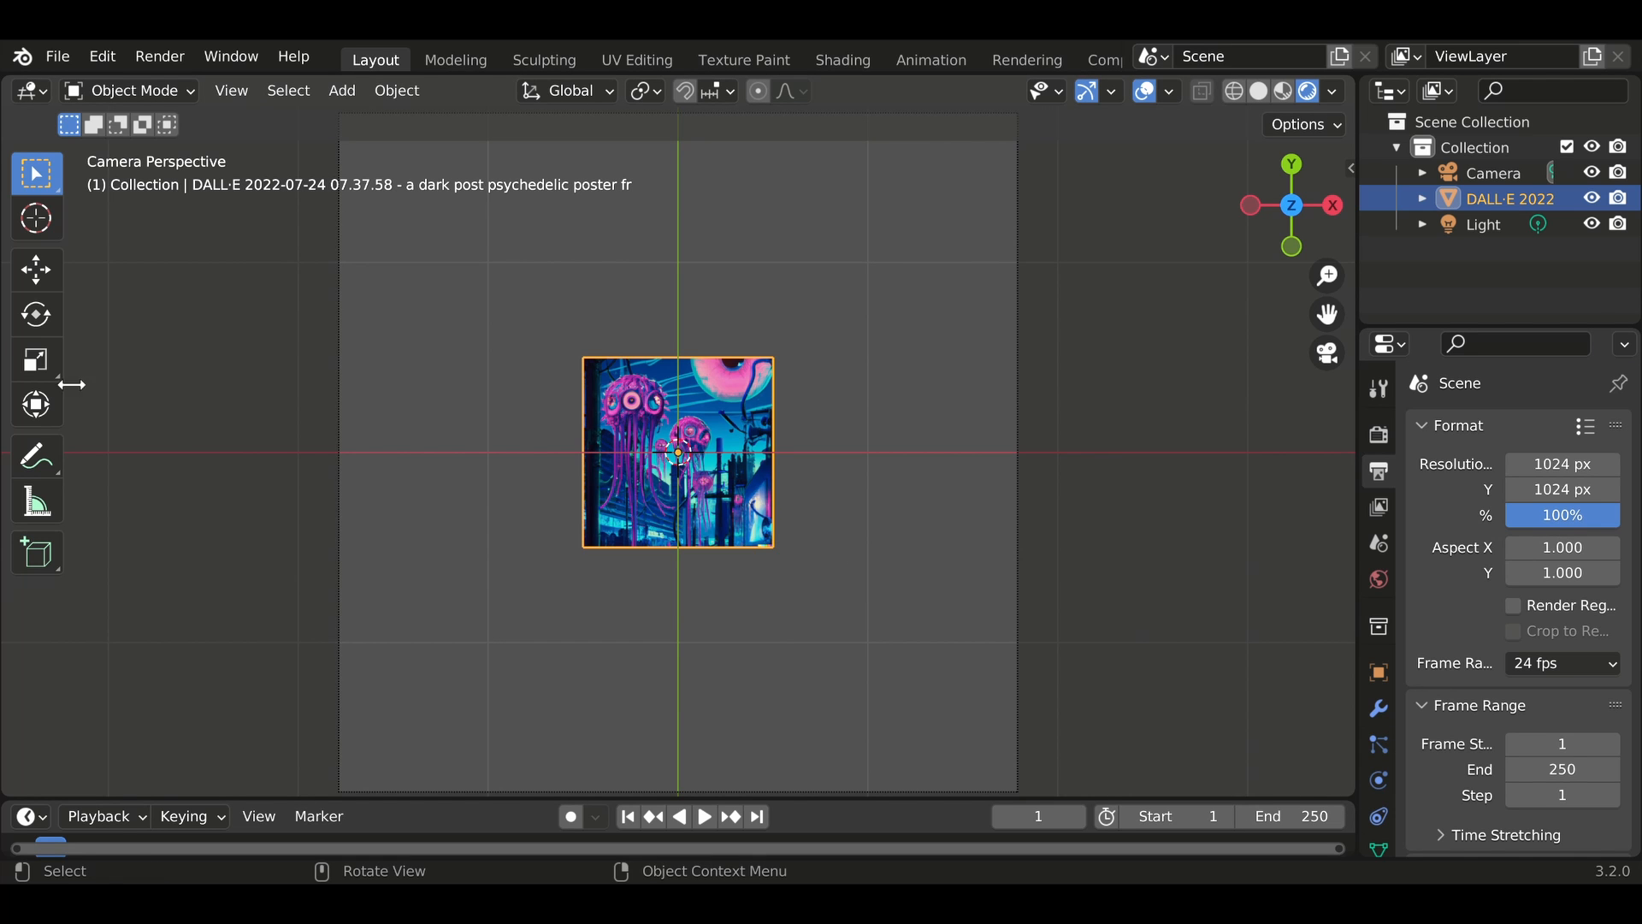
Scale the image plane uniformly by about 3.65 so it fills the camera frame.
click(36, 359)
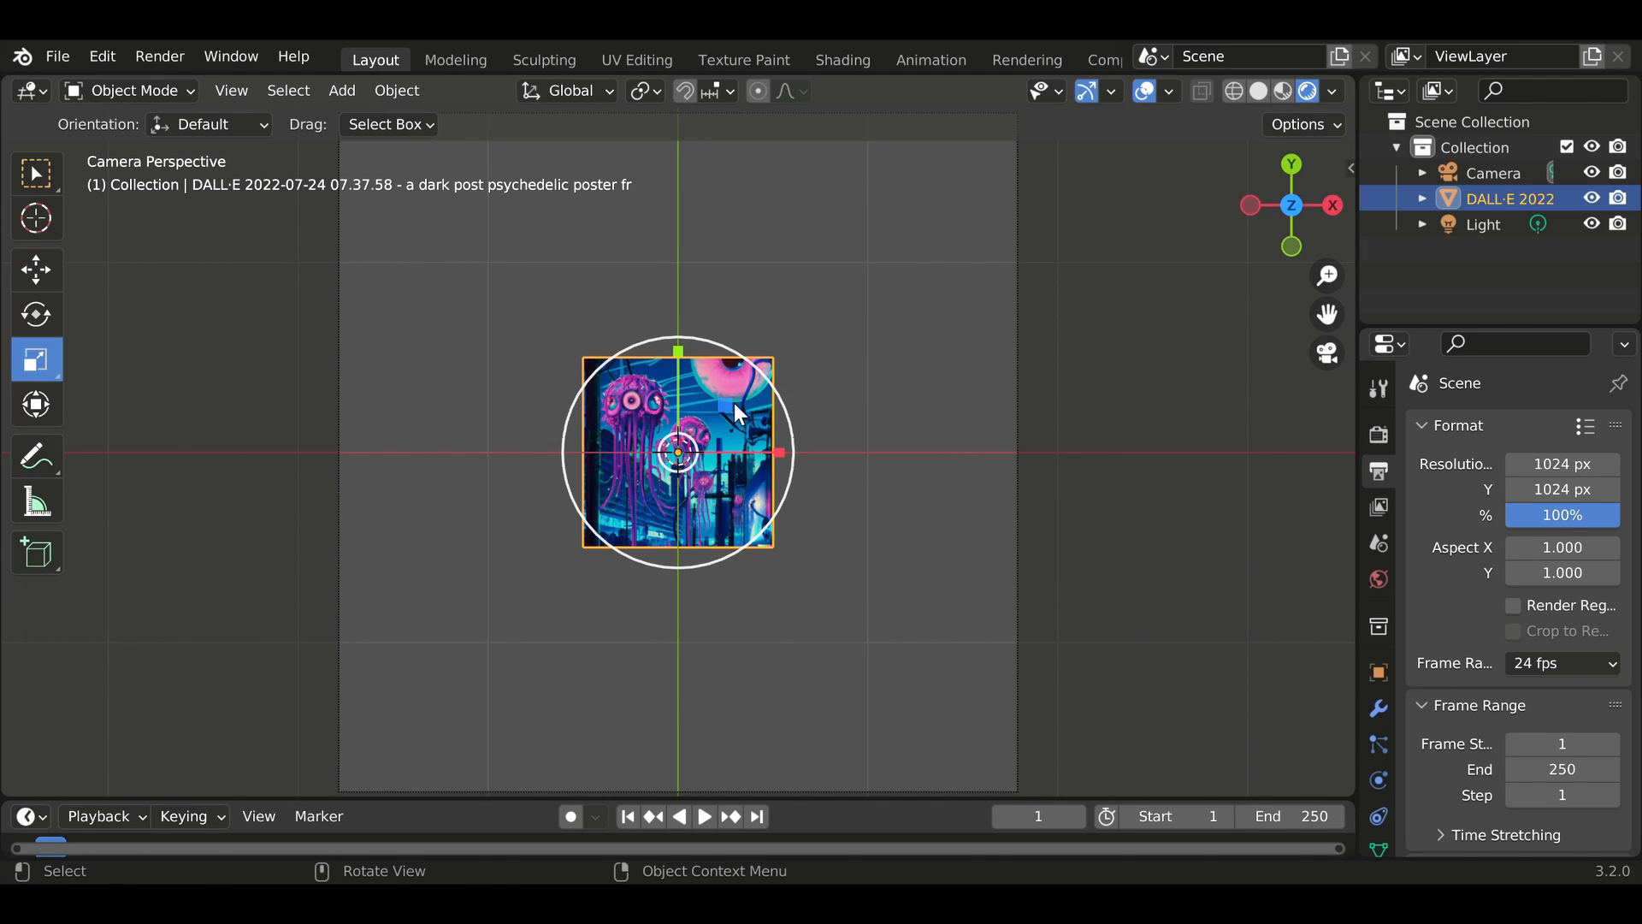
key(s)
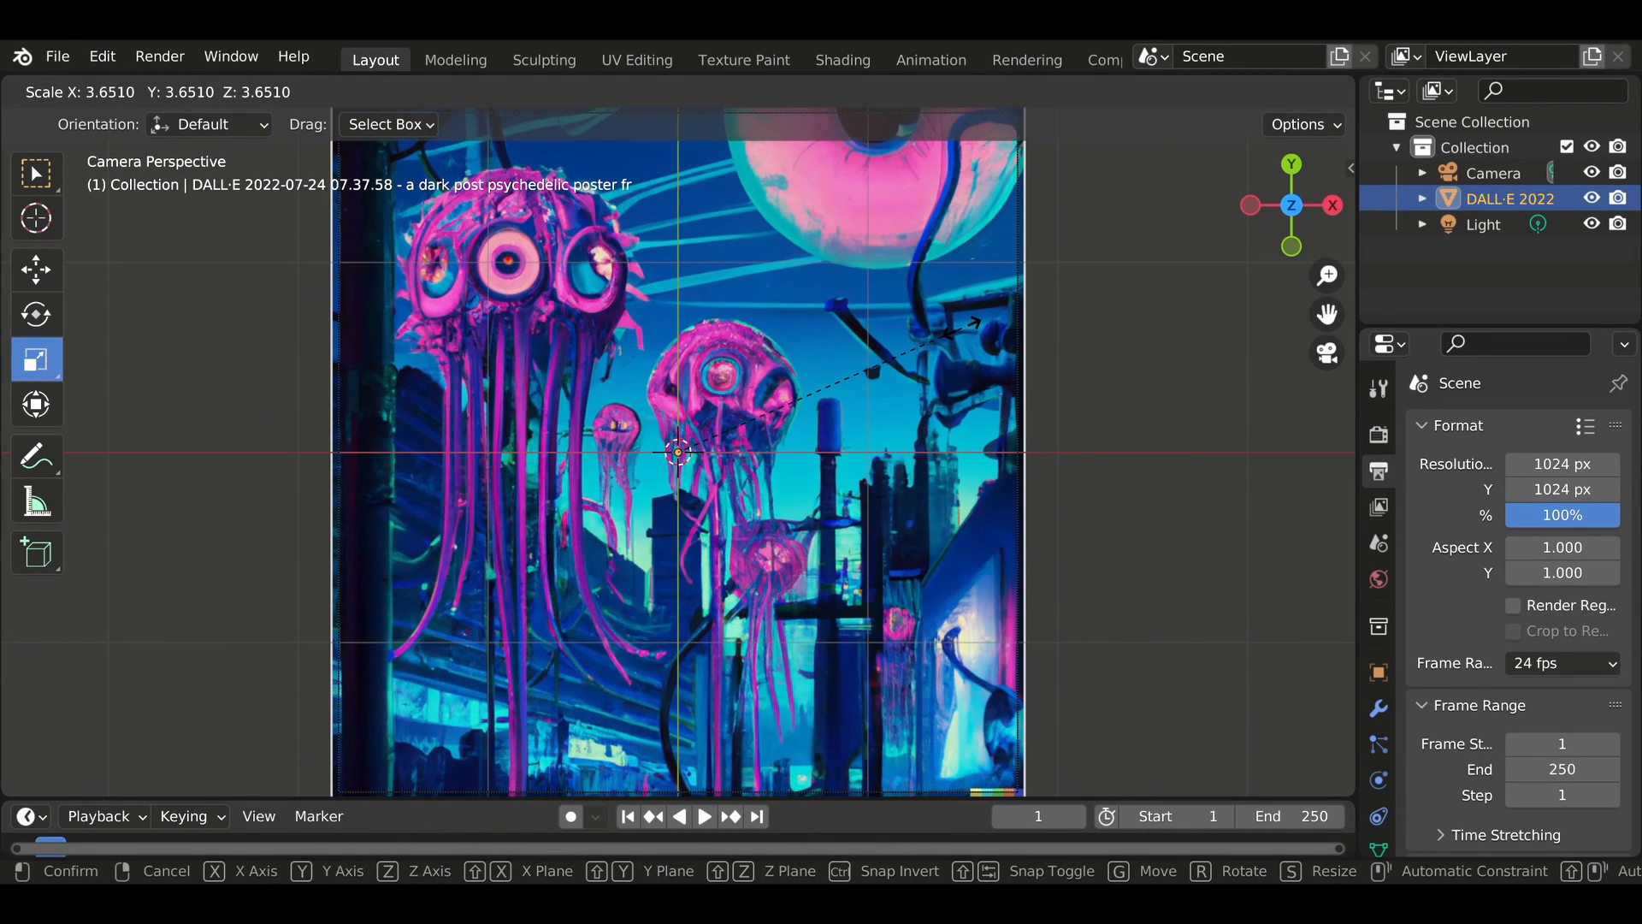
click(973, 325)
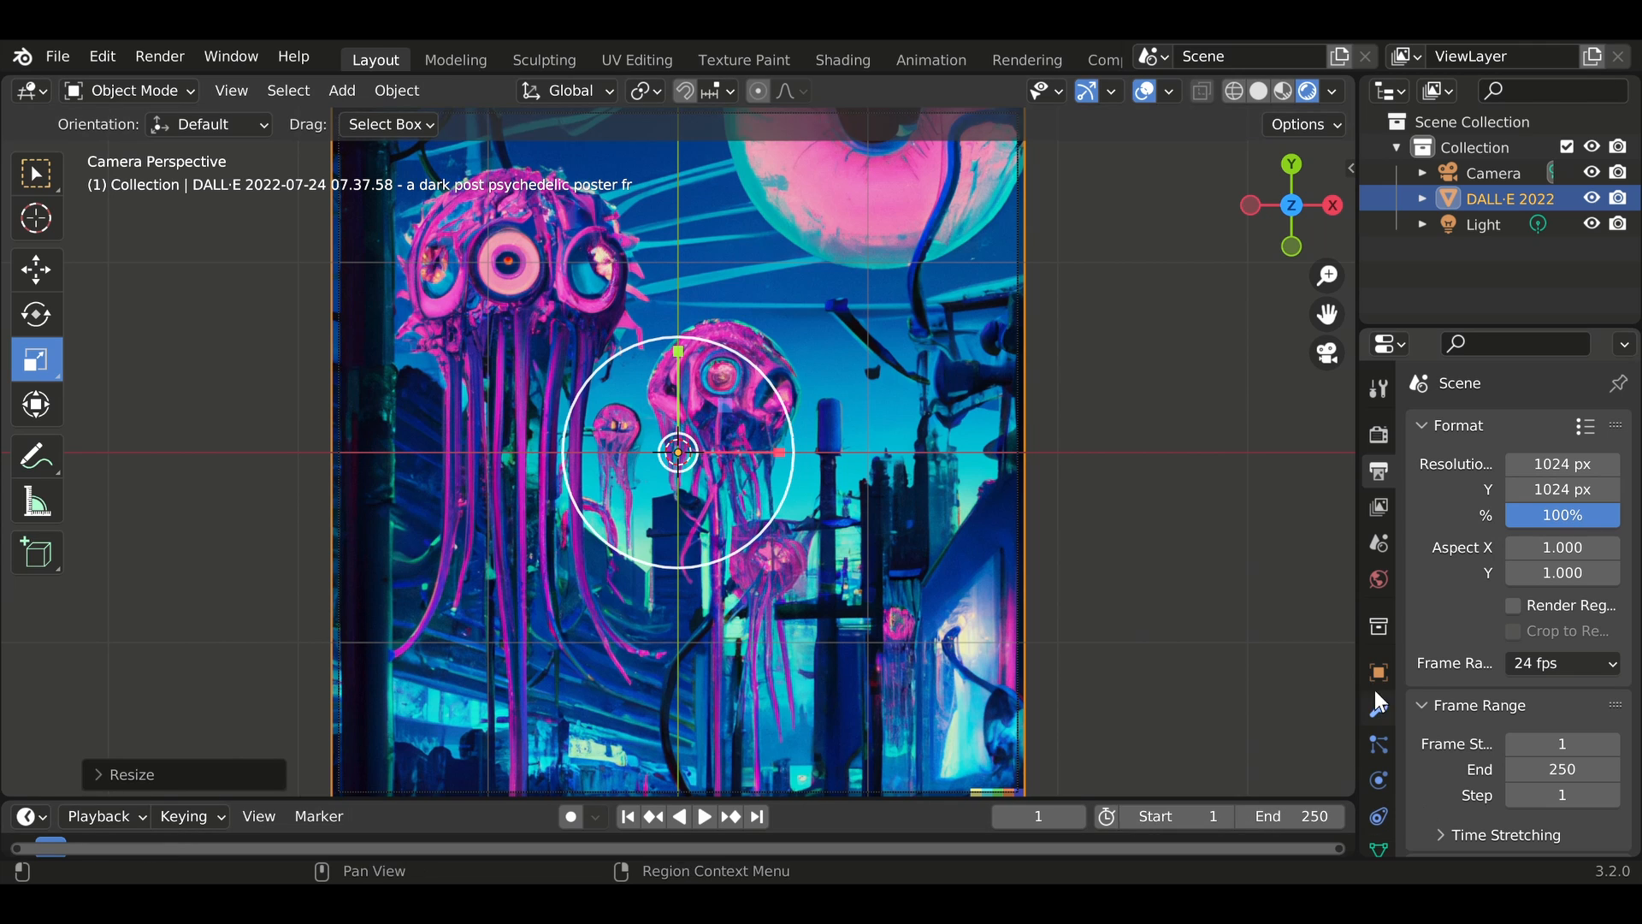
Change the camera's lens type to Orthographic.
click(1492, 177)
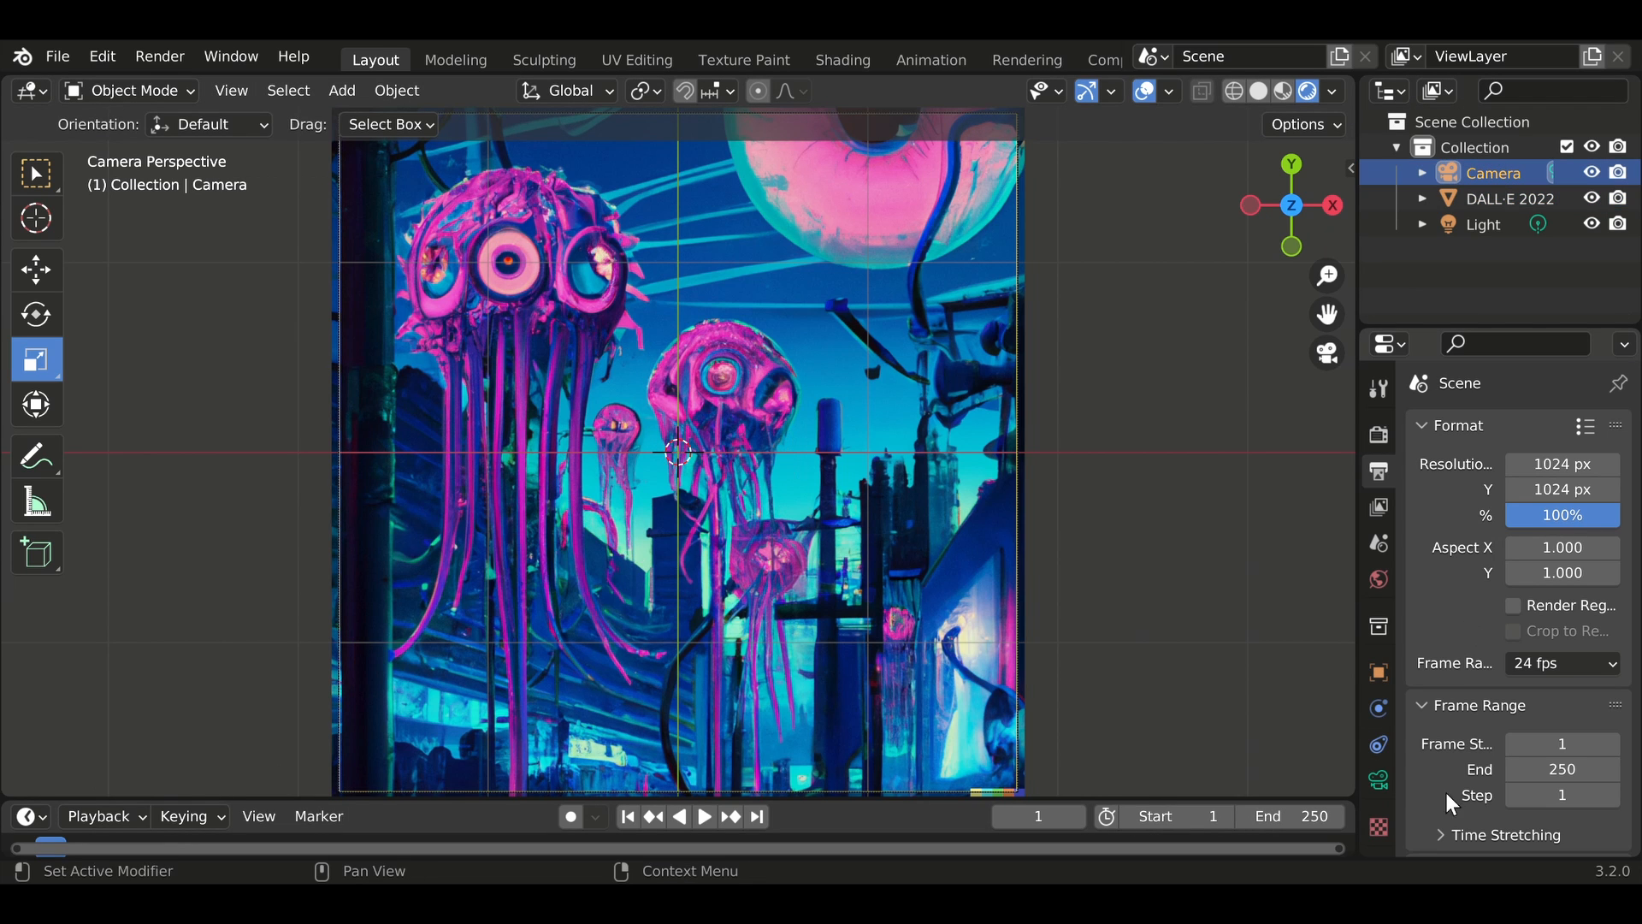
click(1380, 781)
click(1577, 511)
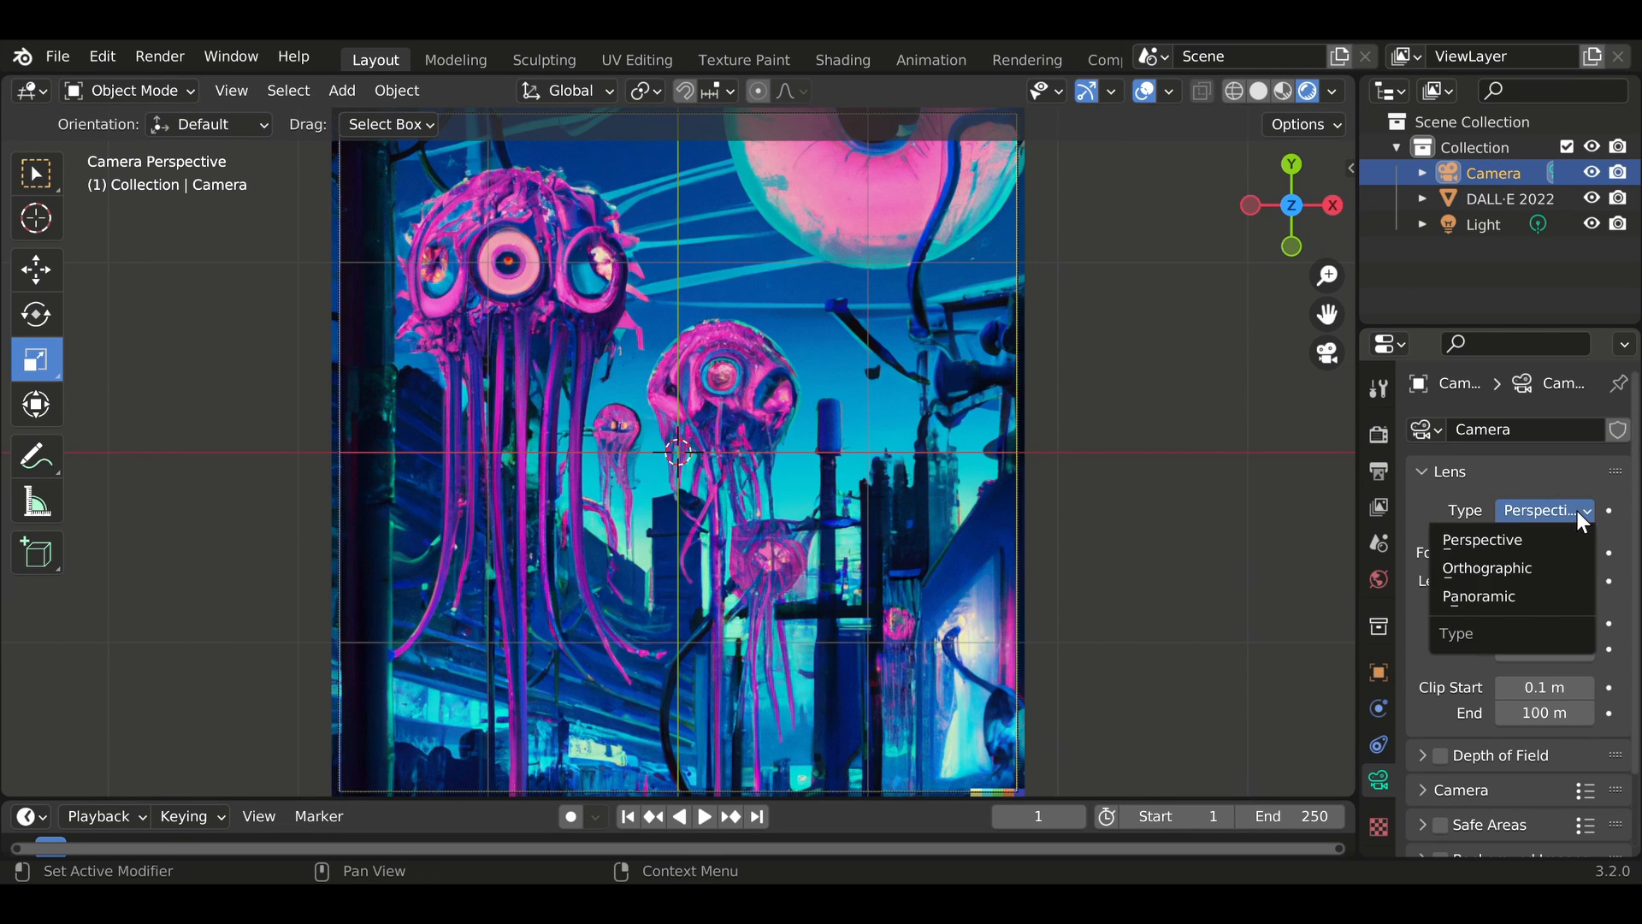
click(1541, 568)
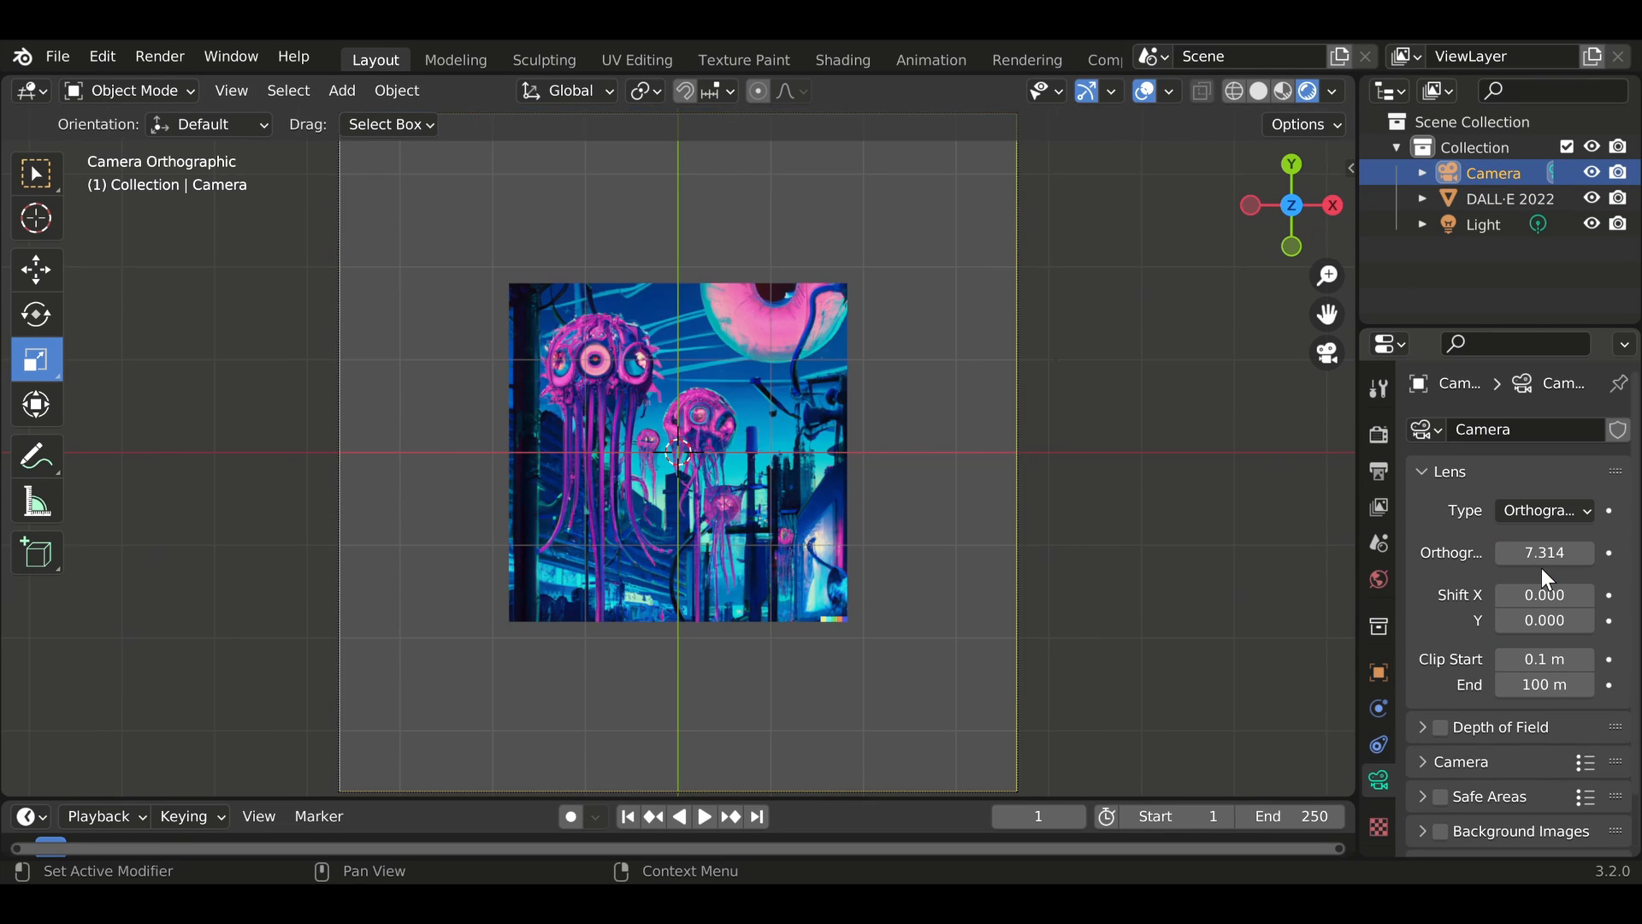
Scale the image plane up to fill the camera frame, and set the camera's orthographic scale to 14.414.
click(768, 367)
key(s)
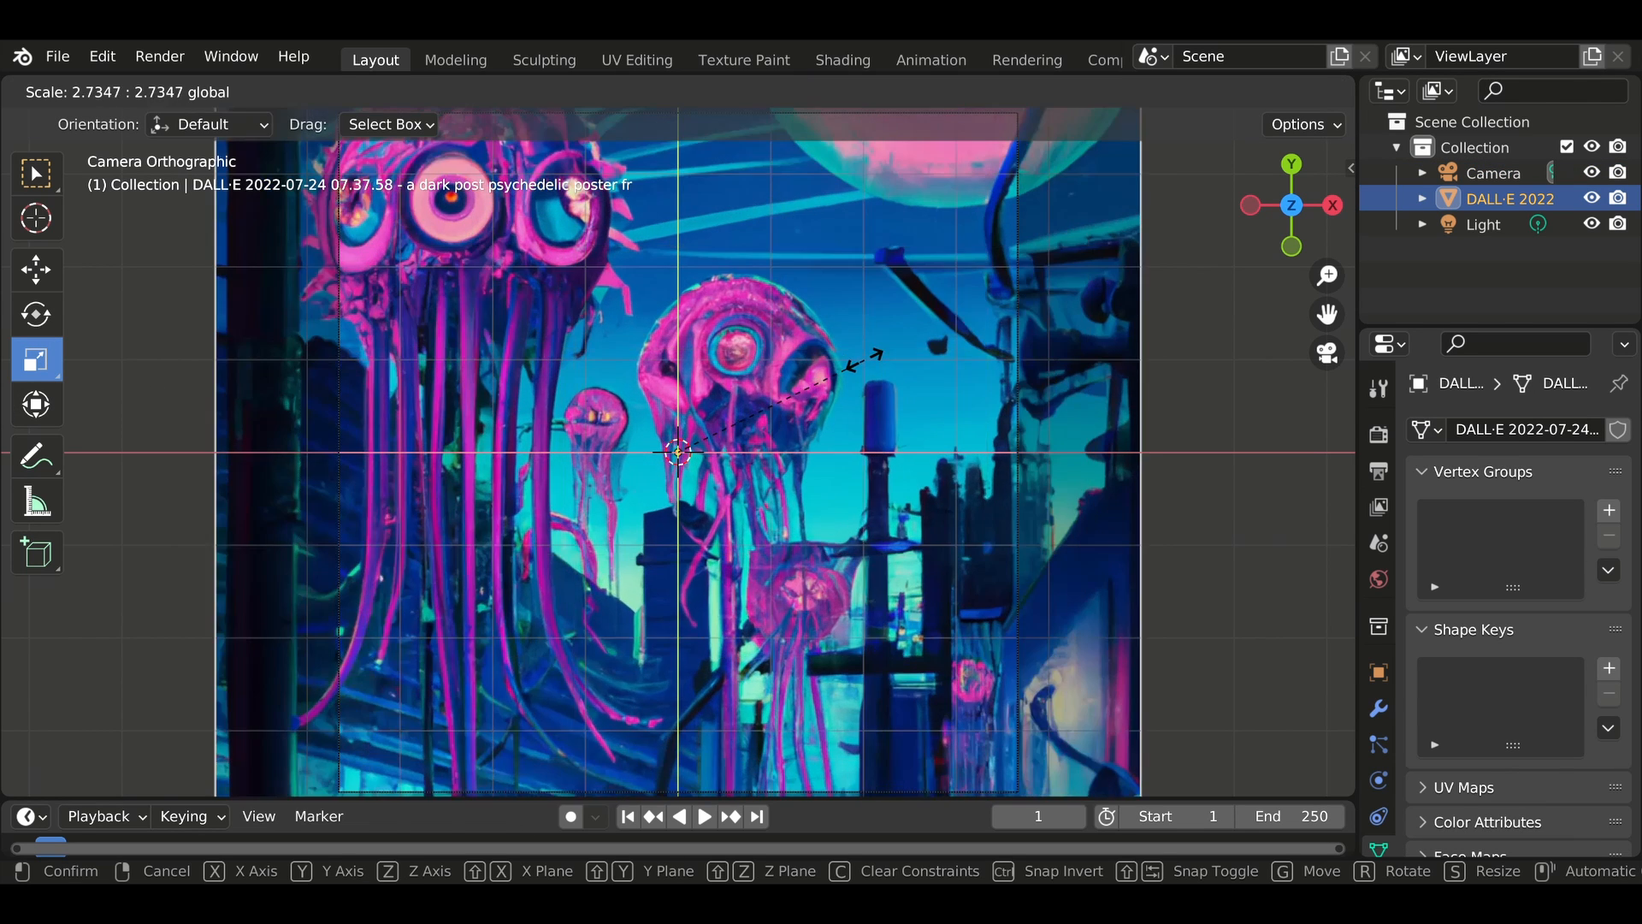
click(830, 378)
click(1505, 183)
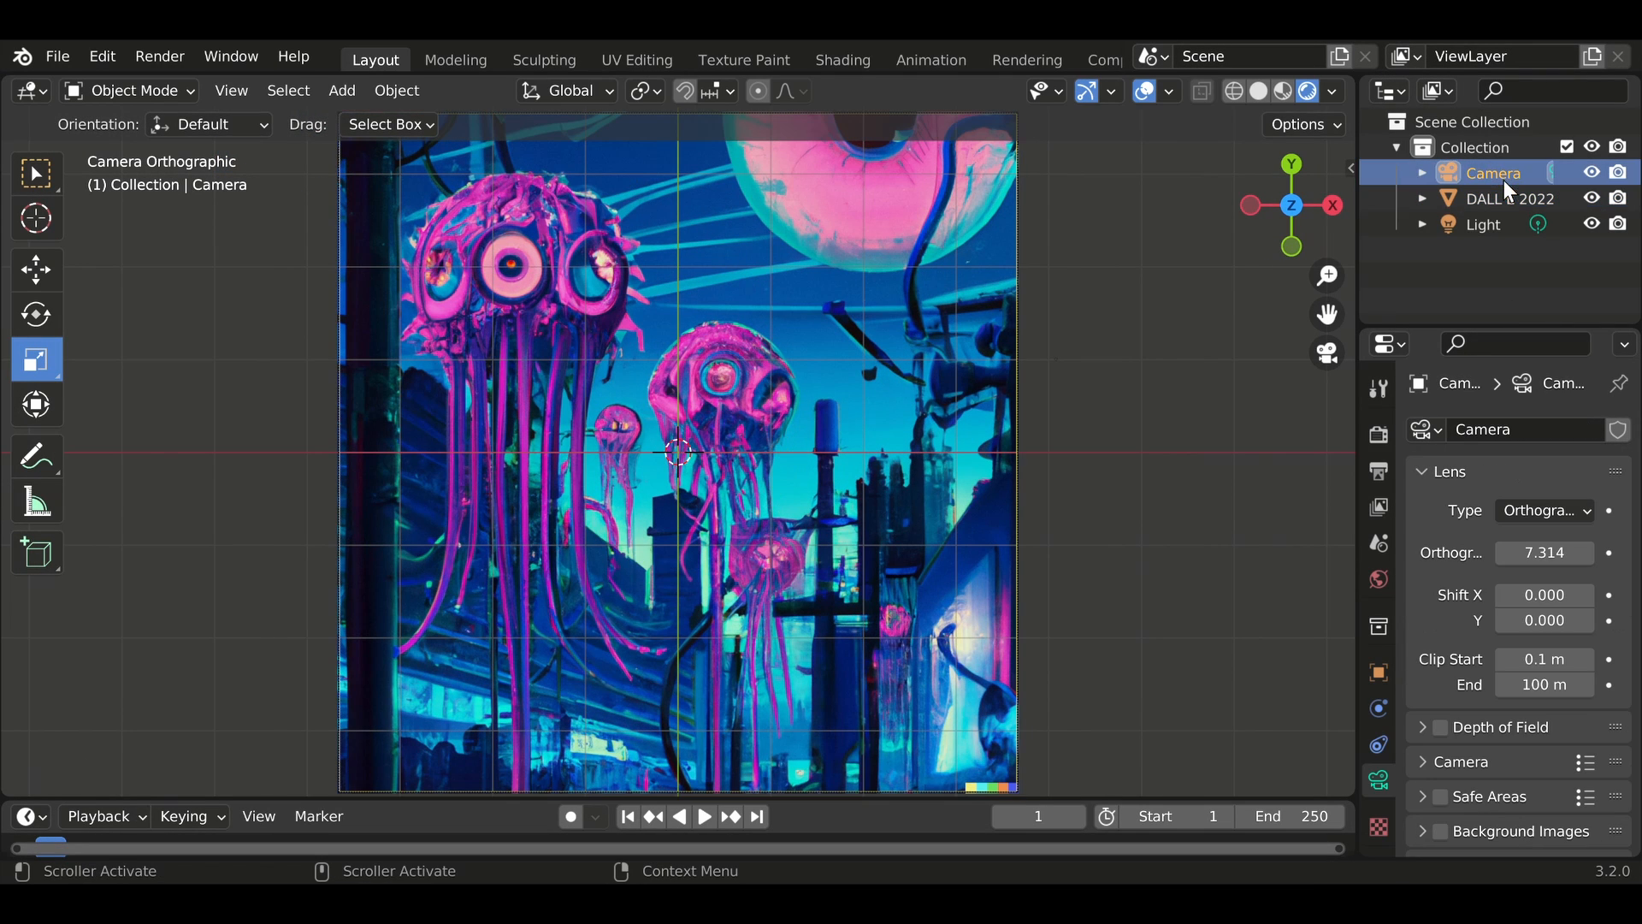
drag(1562, 554, 1623, 554)
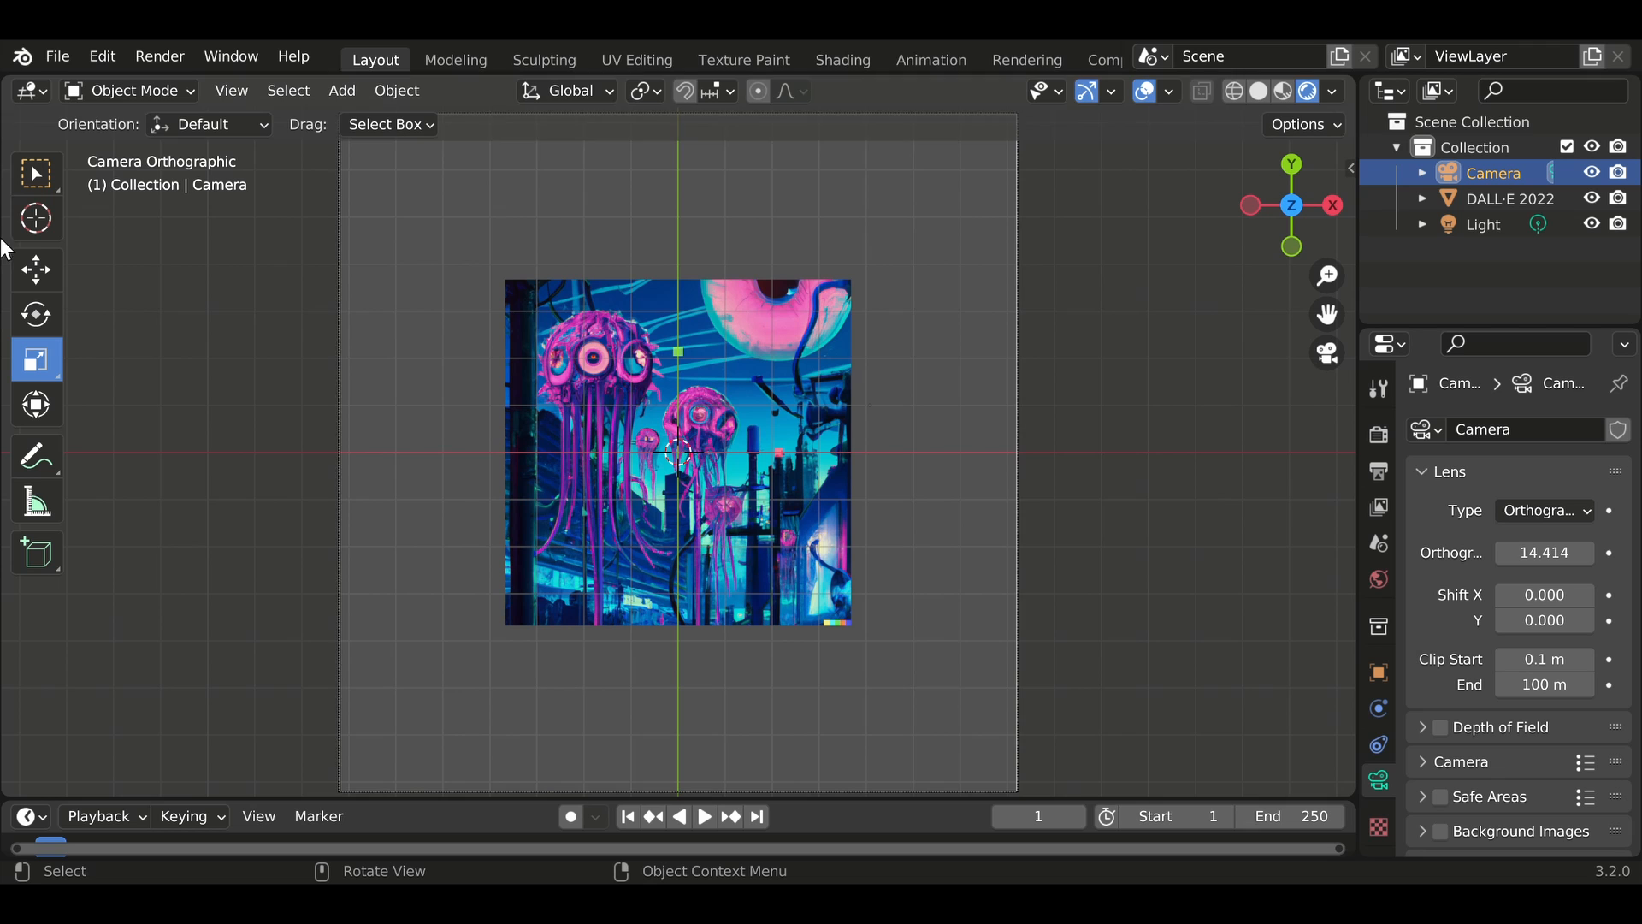
Import the DALL·E 2022-07-24 07.48.30 image as a plane.
scroll(194, 350, down, 1)
click(48, 64)
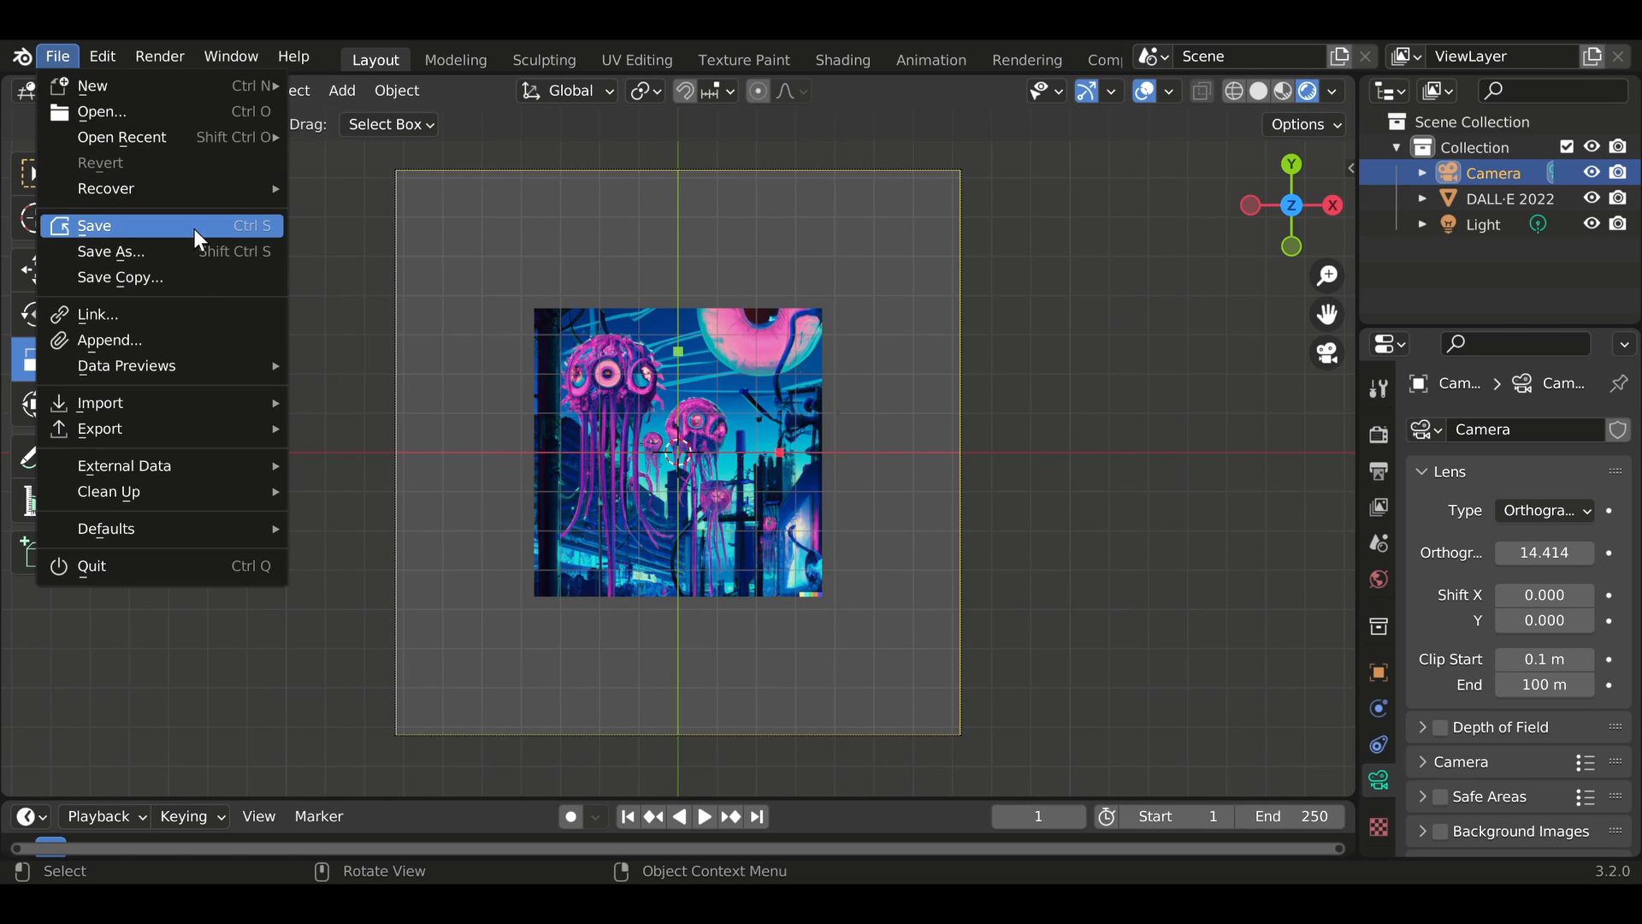
mouse_move(242, 410)
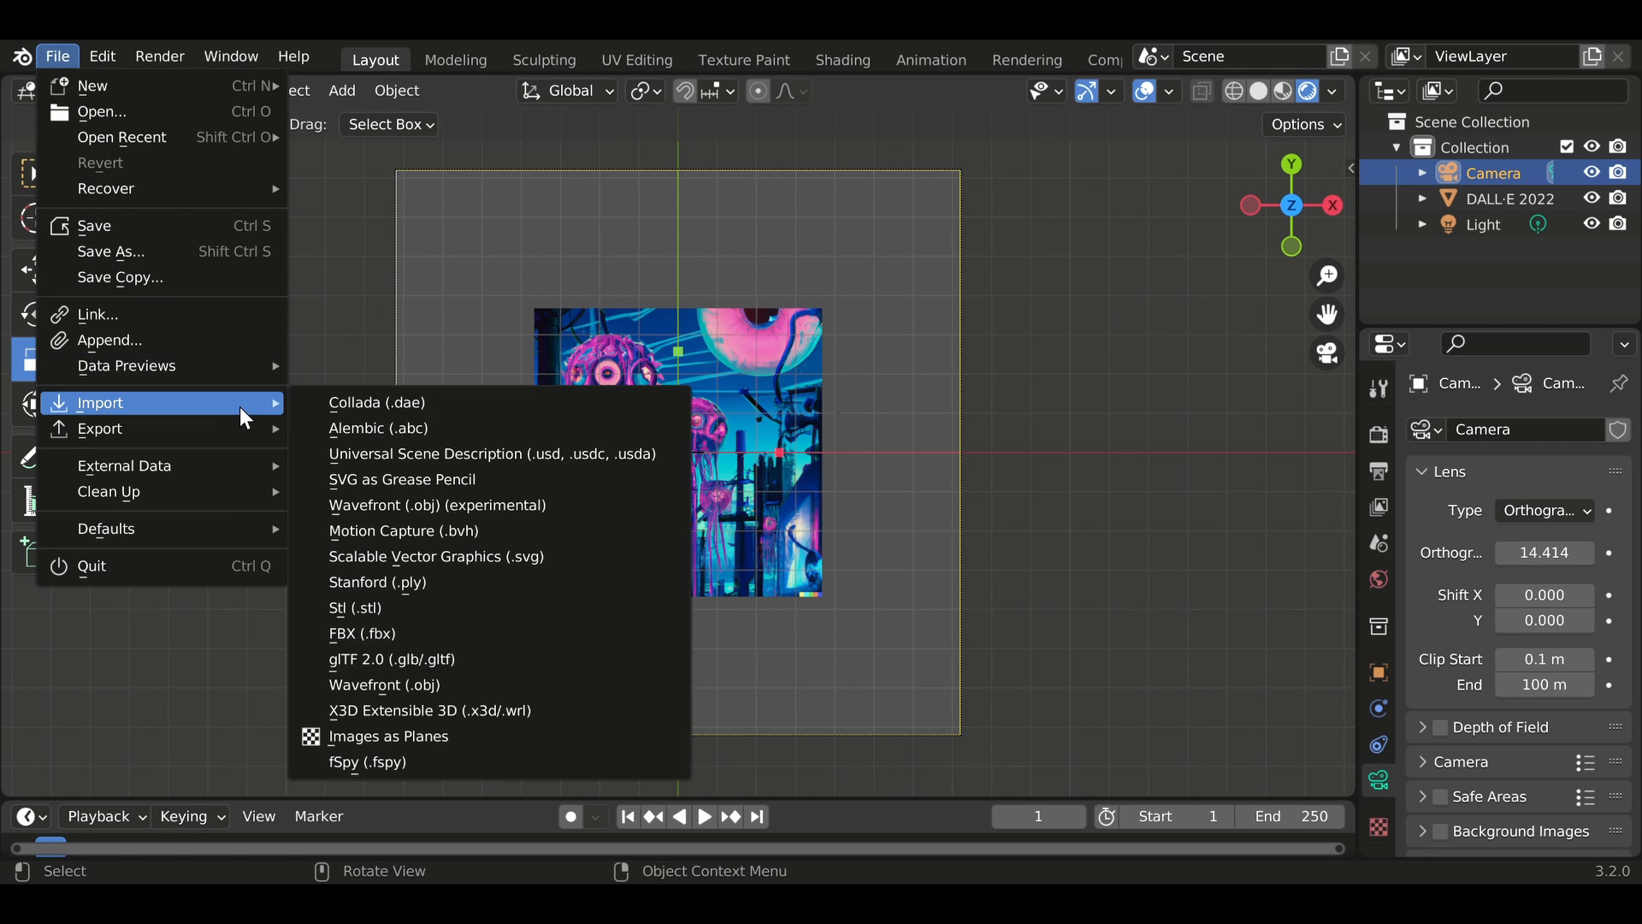
click(438, 737)
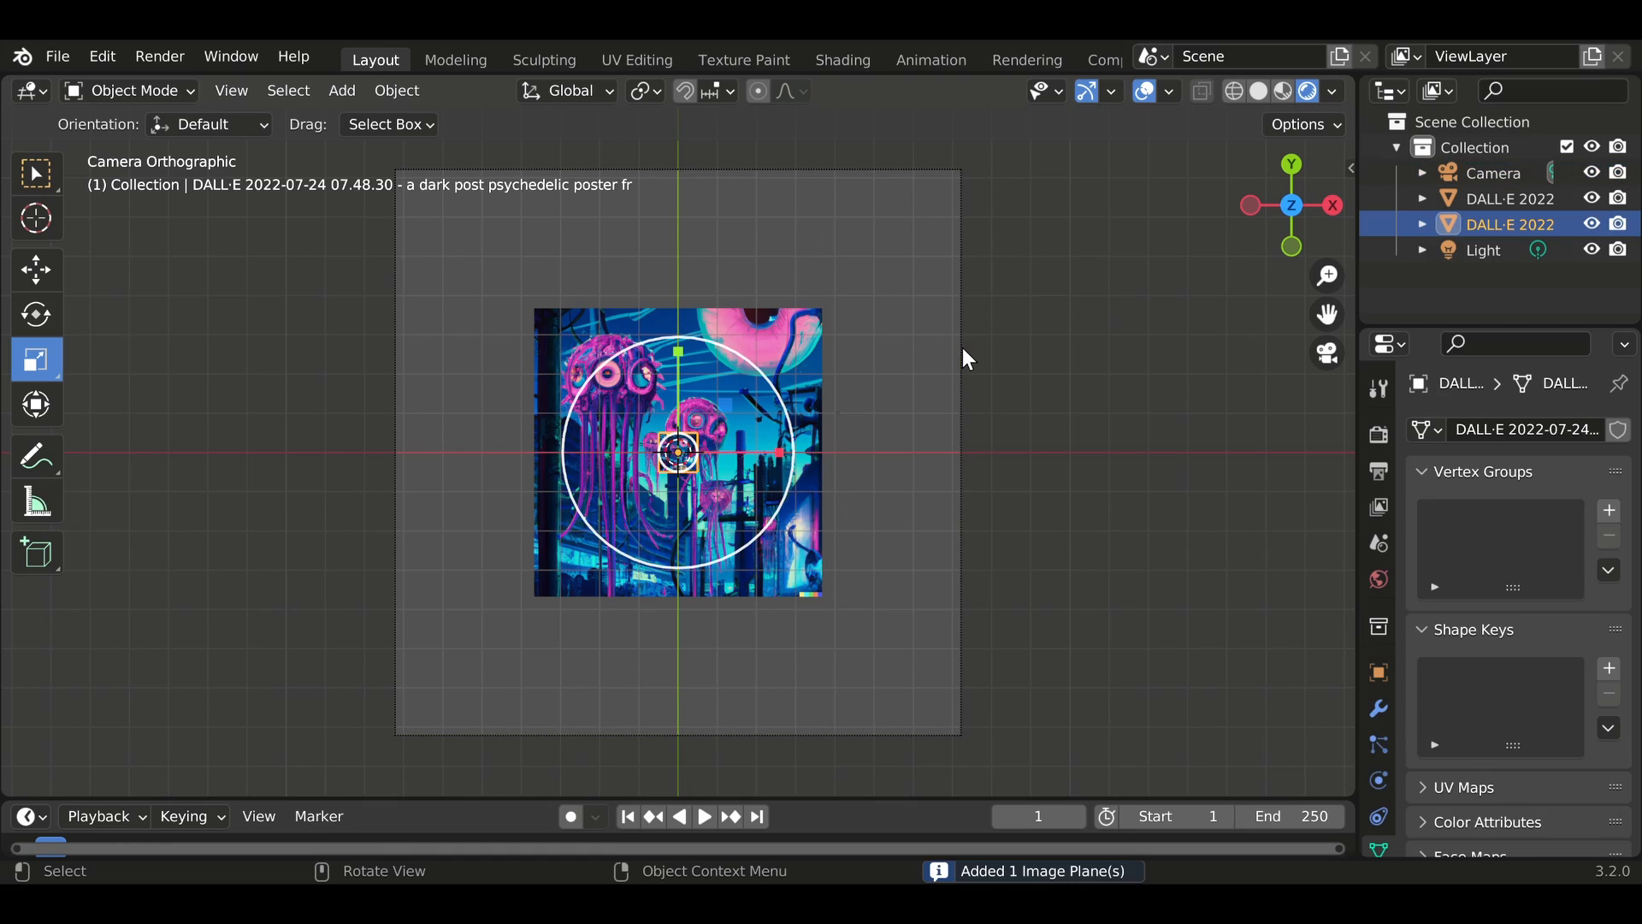
Move the new image plane slightly below the first one along Z, and enlarge it until its centre matches the first image.
middle_drag(1056, 420, 1030, 314)
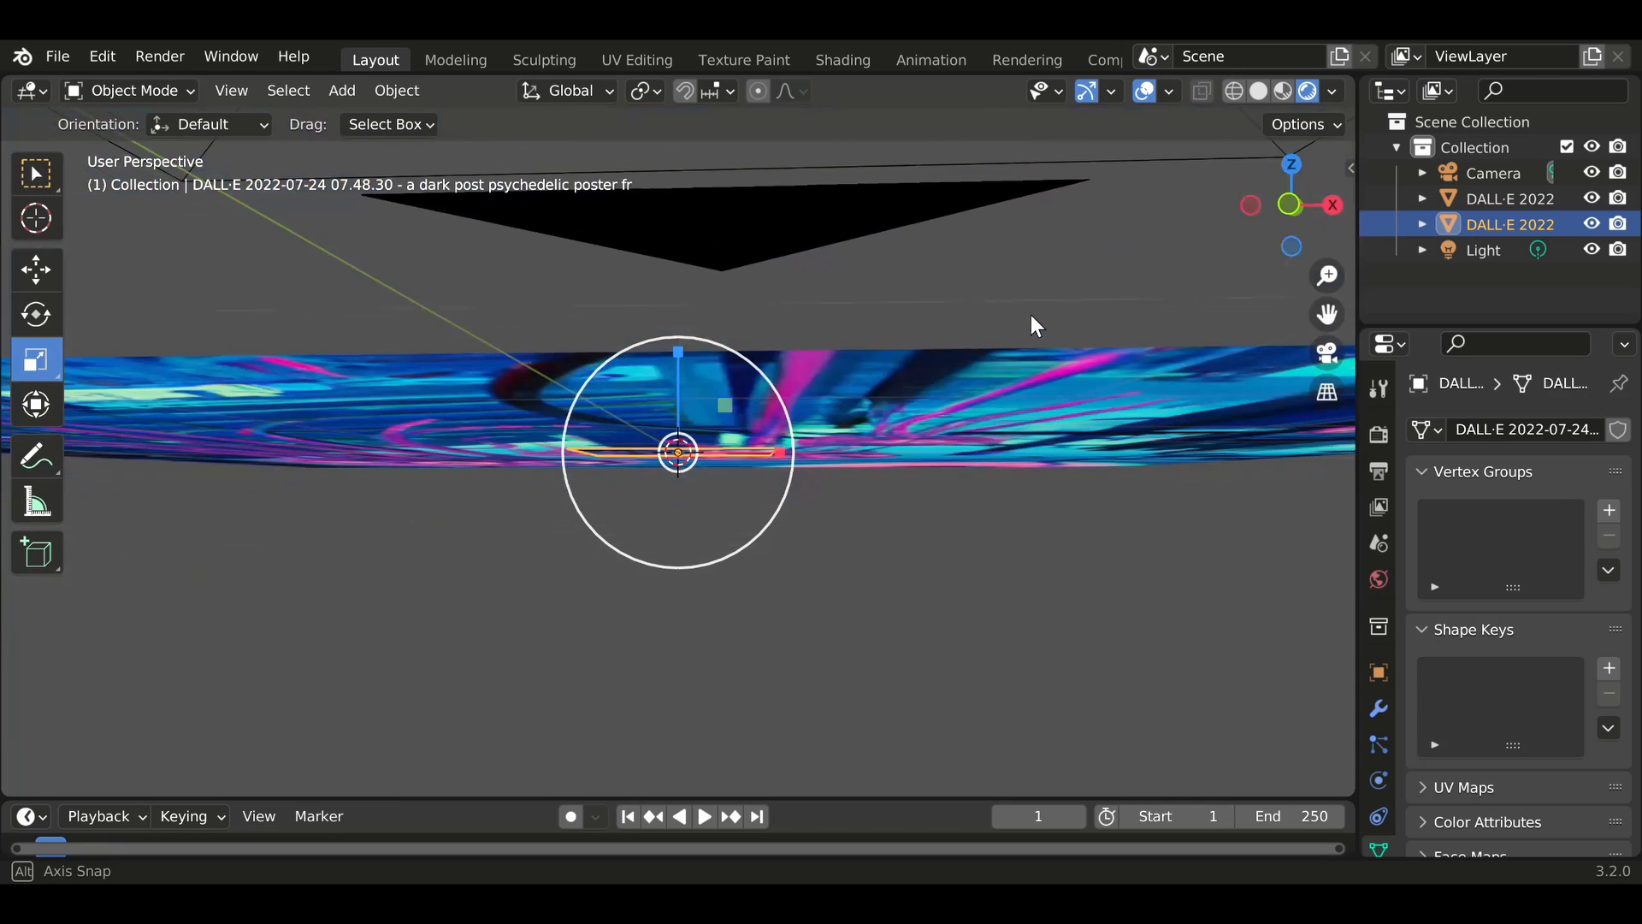
click(35, 271)
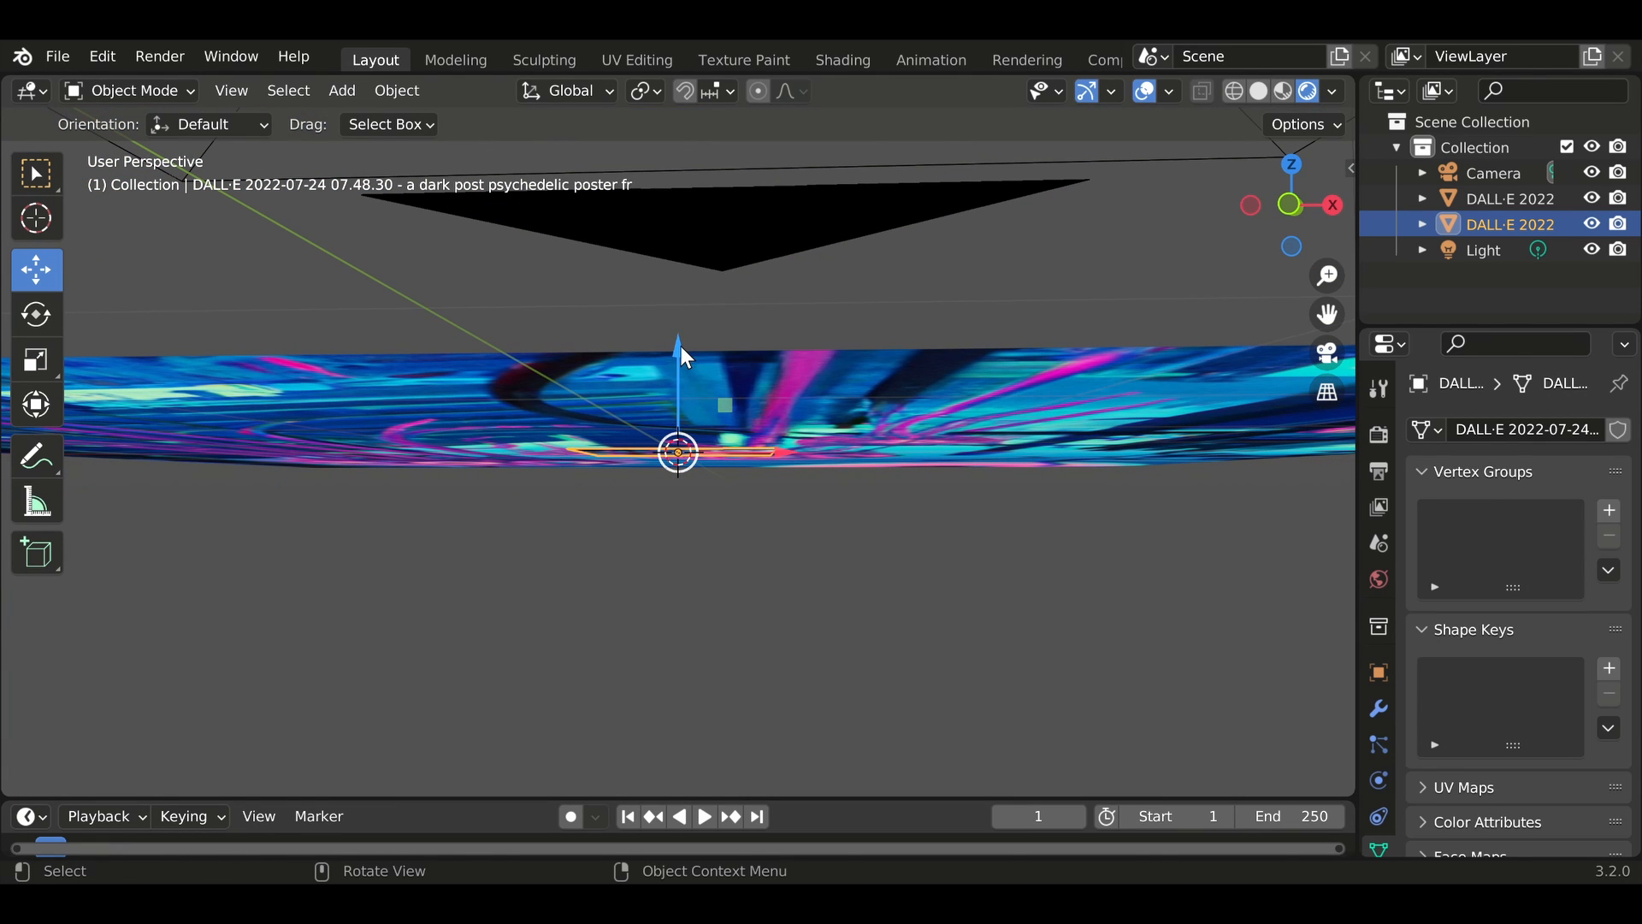
drag(679, 355, 697, 382)
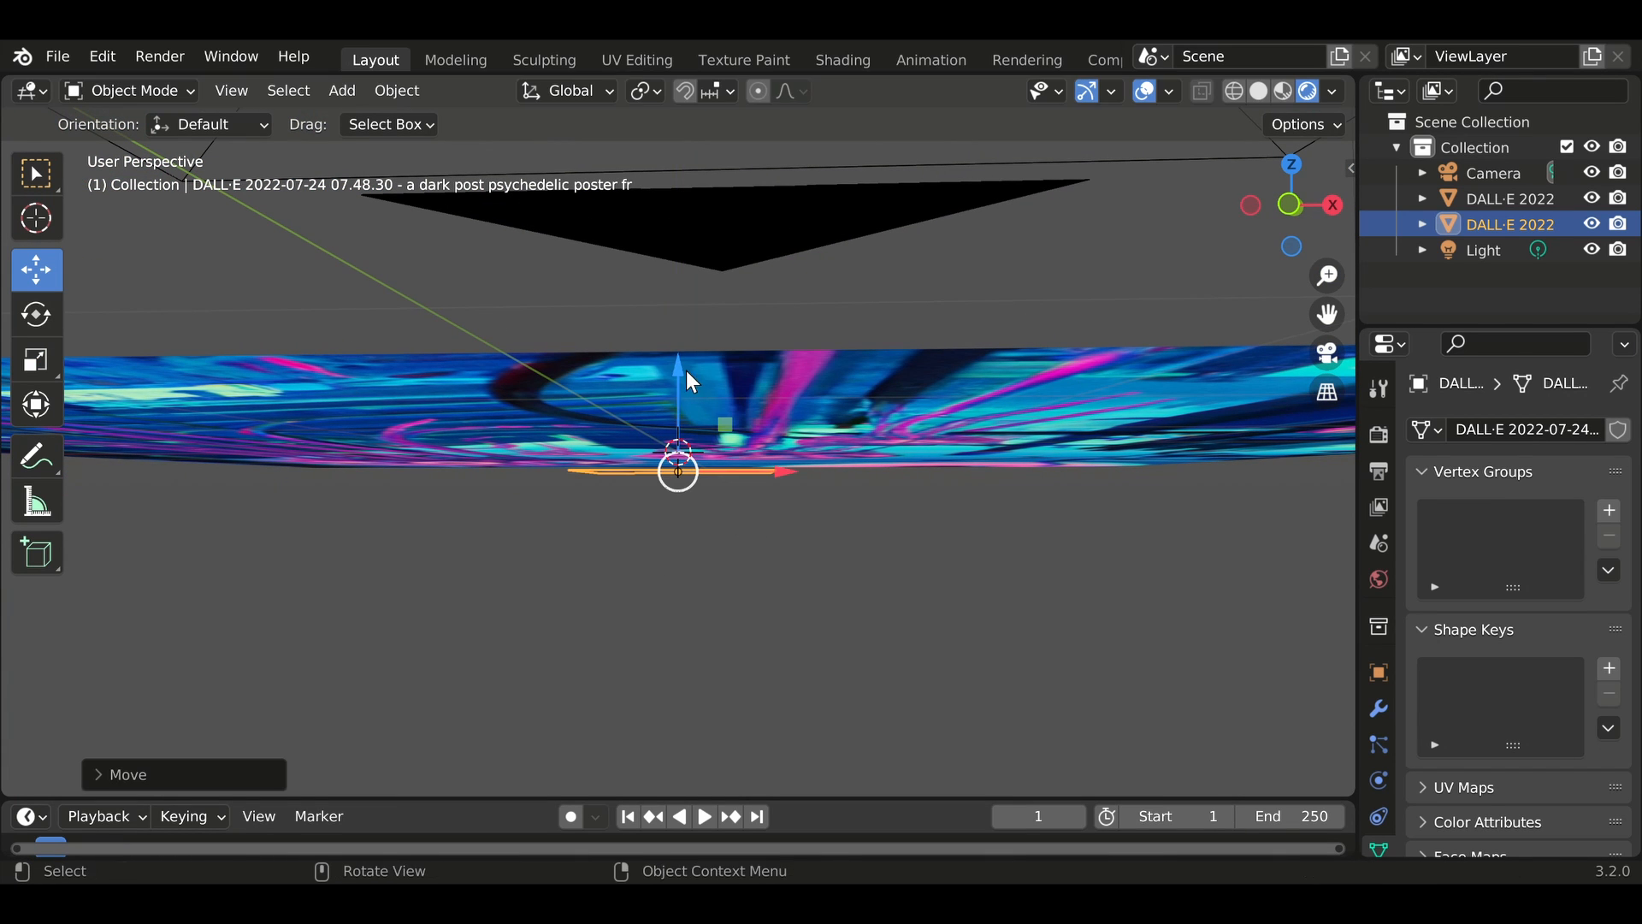
click(1327, 353)
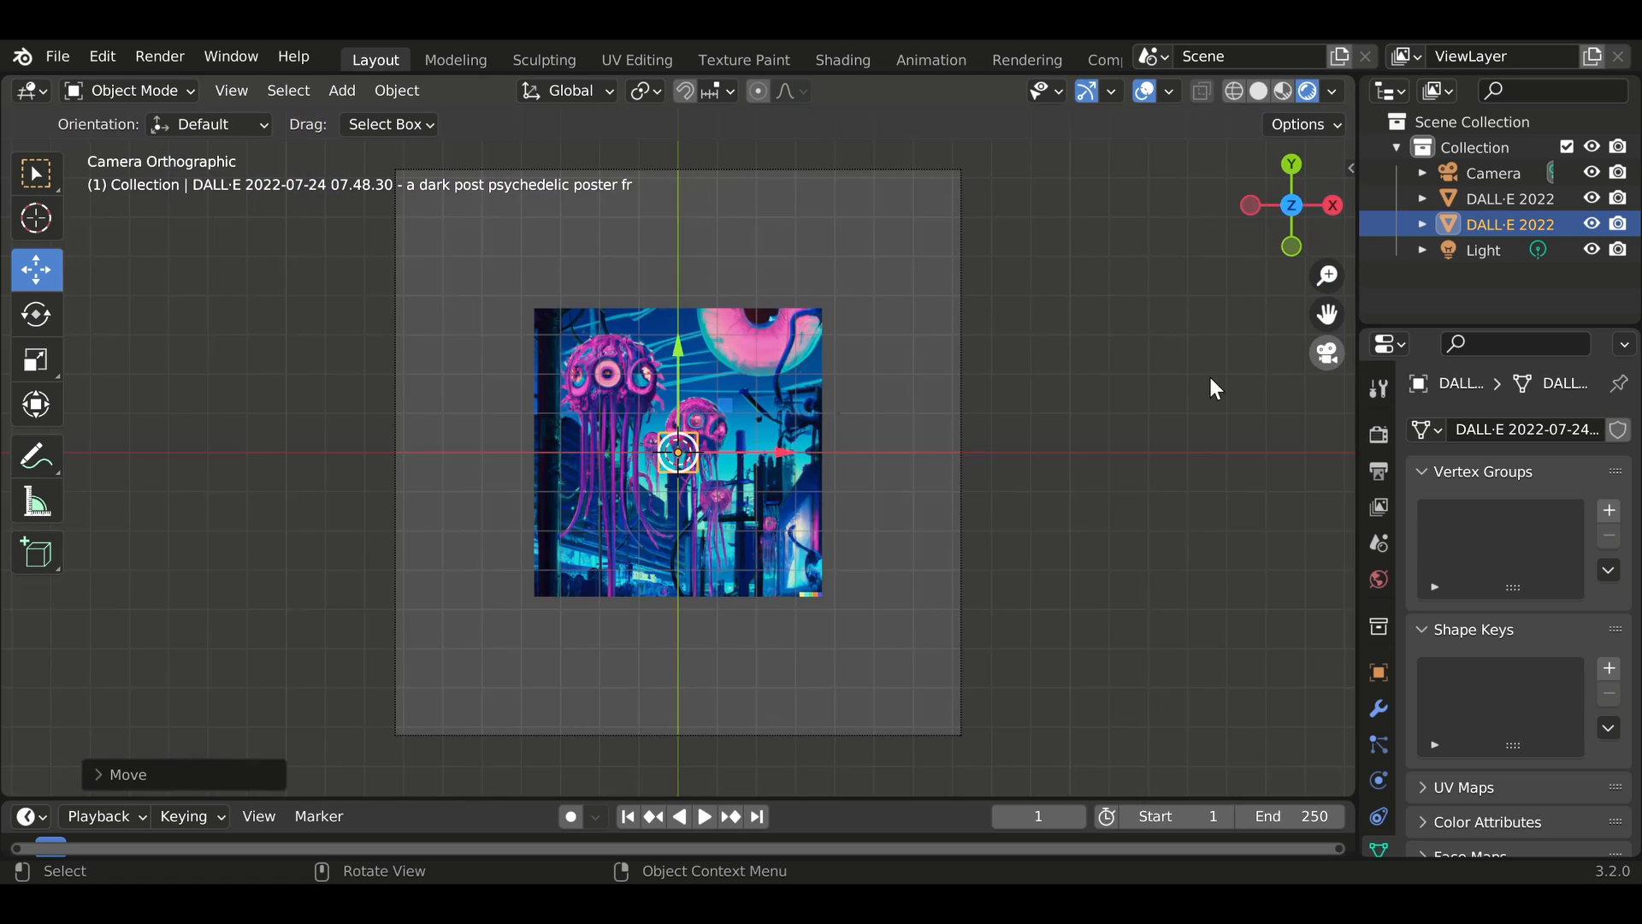
click(33, 362)
drag(724, 406, 238, 184)
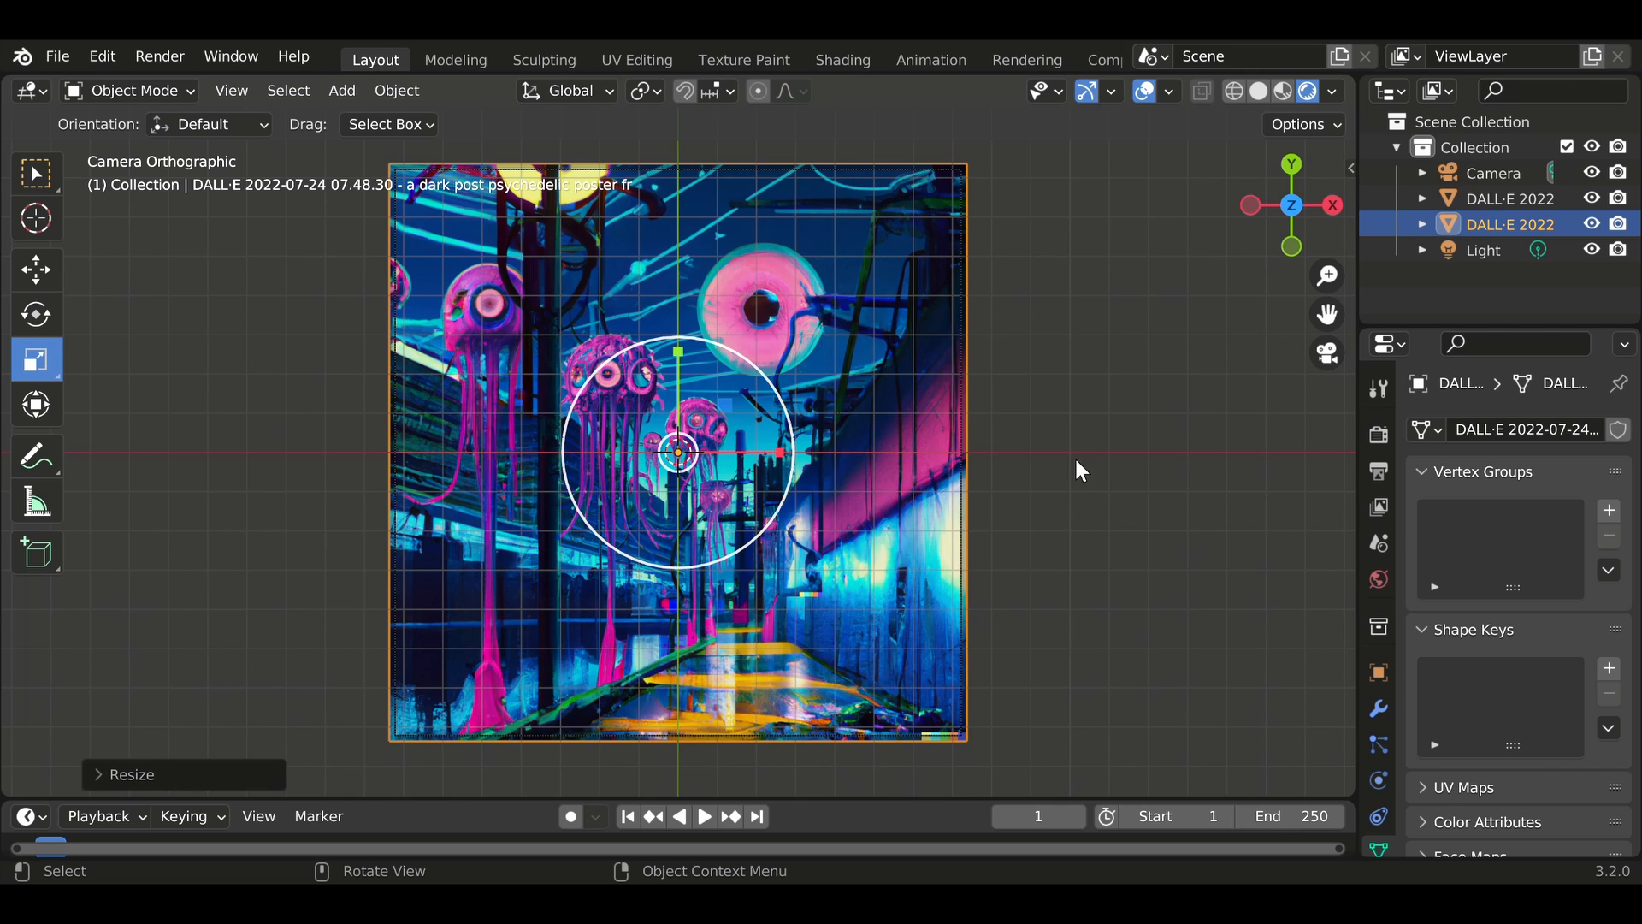
Import the next DALL·E image as a plane.
scroll(1055, 454, down, 2)
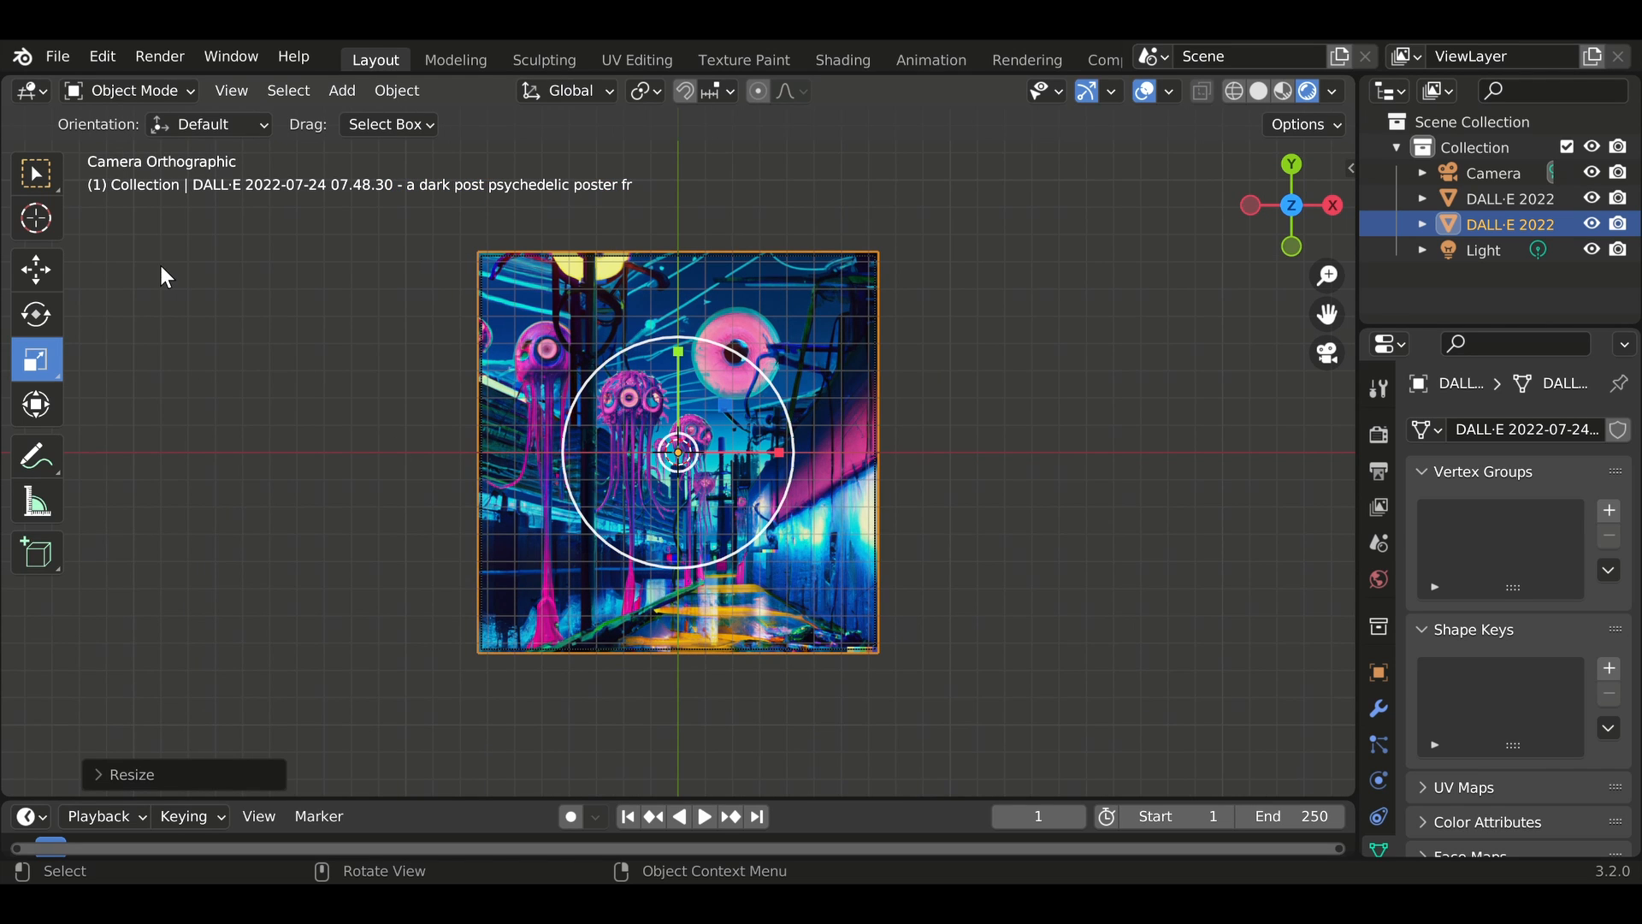
click(57, 56)
mouse_move(246, 398)
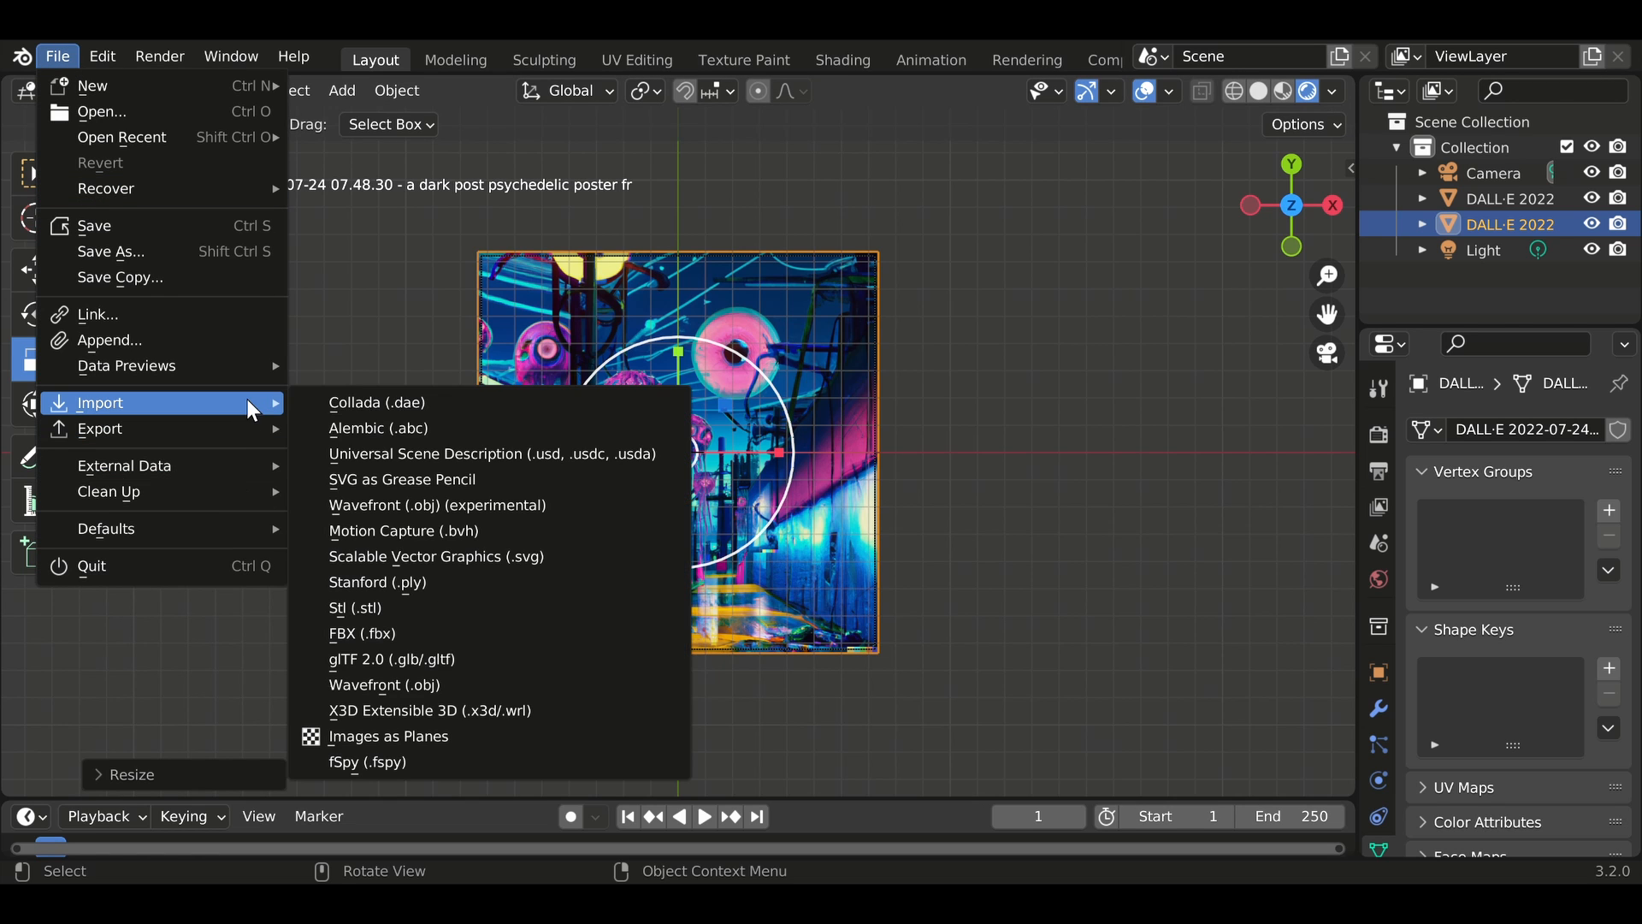
click(470, 745)
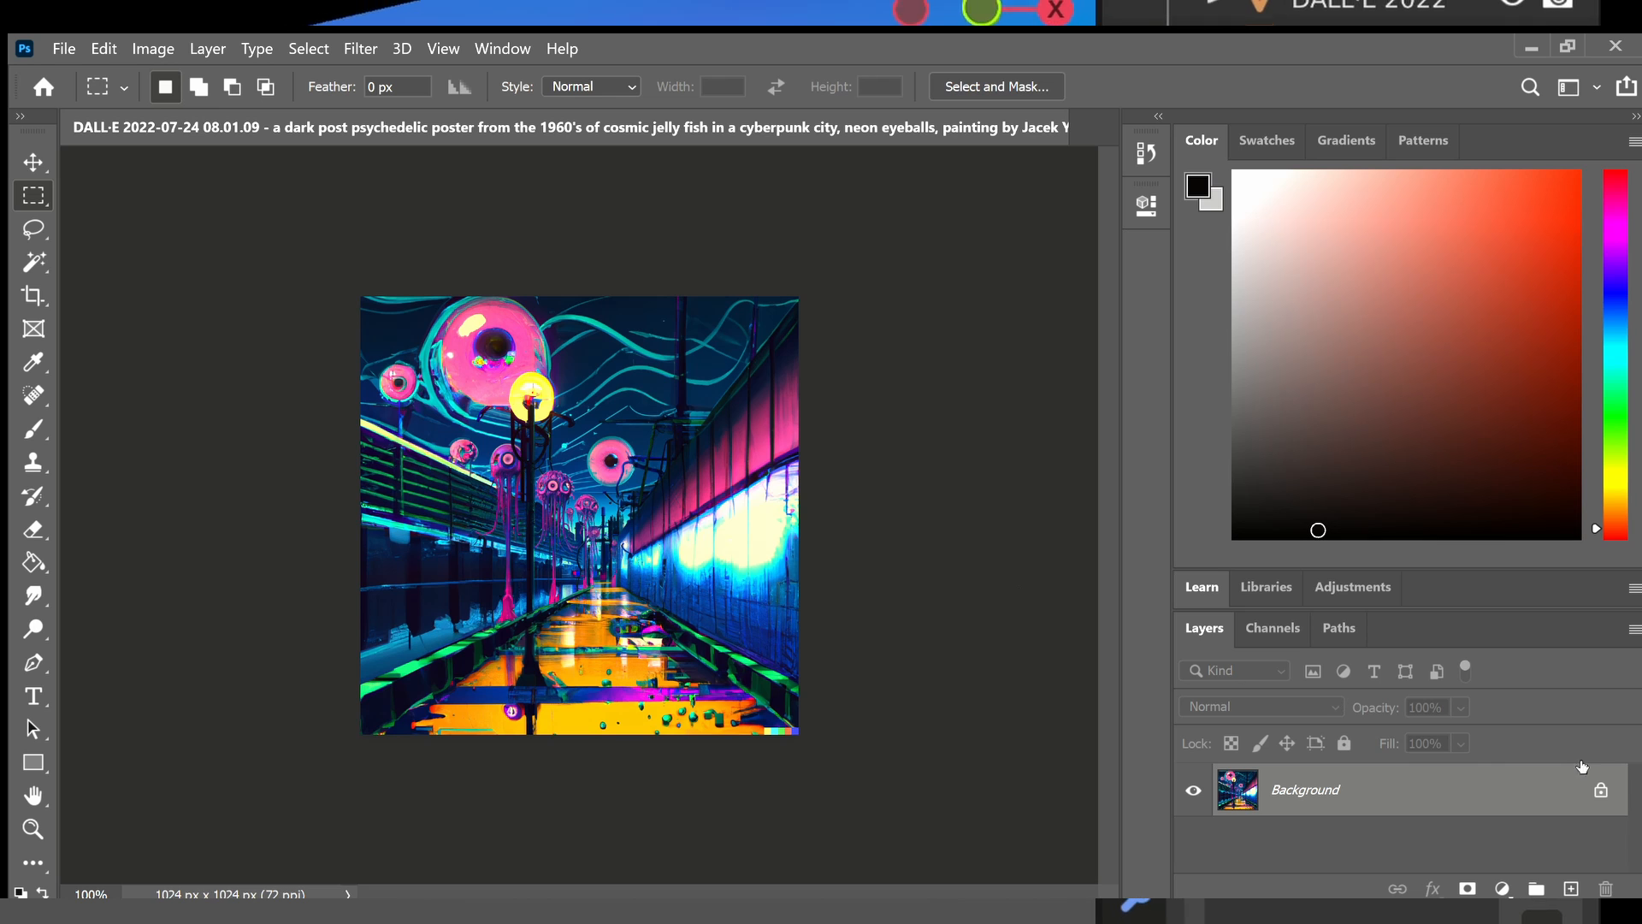
In Photoshop, mask the DALL-E 2022-07-24 08.01.09 image to a rectangle slightly inside its edges and soften the mask's border.
click(1599, 789)
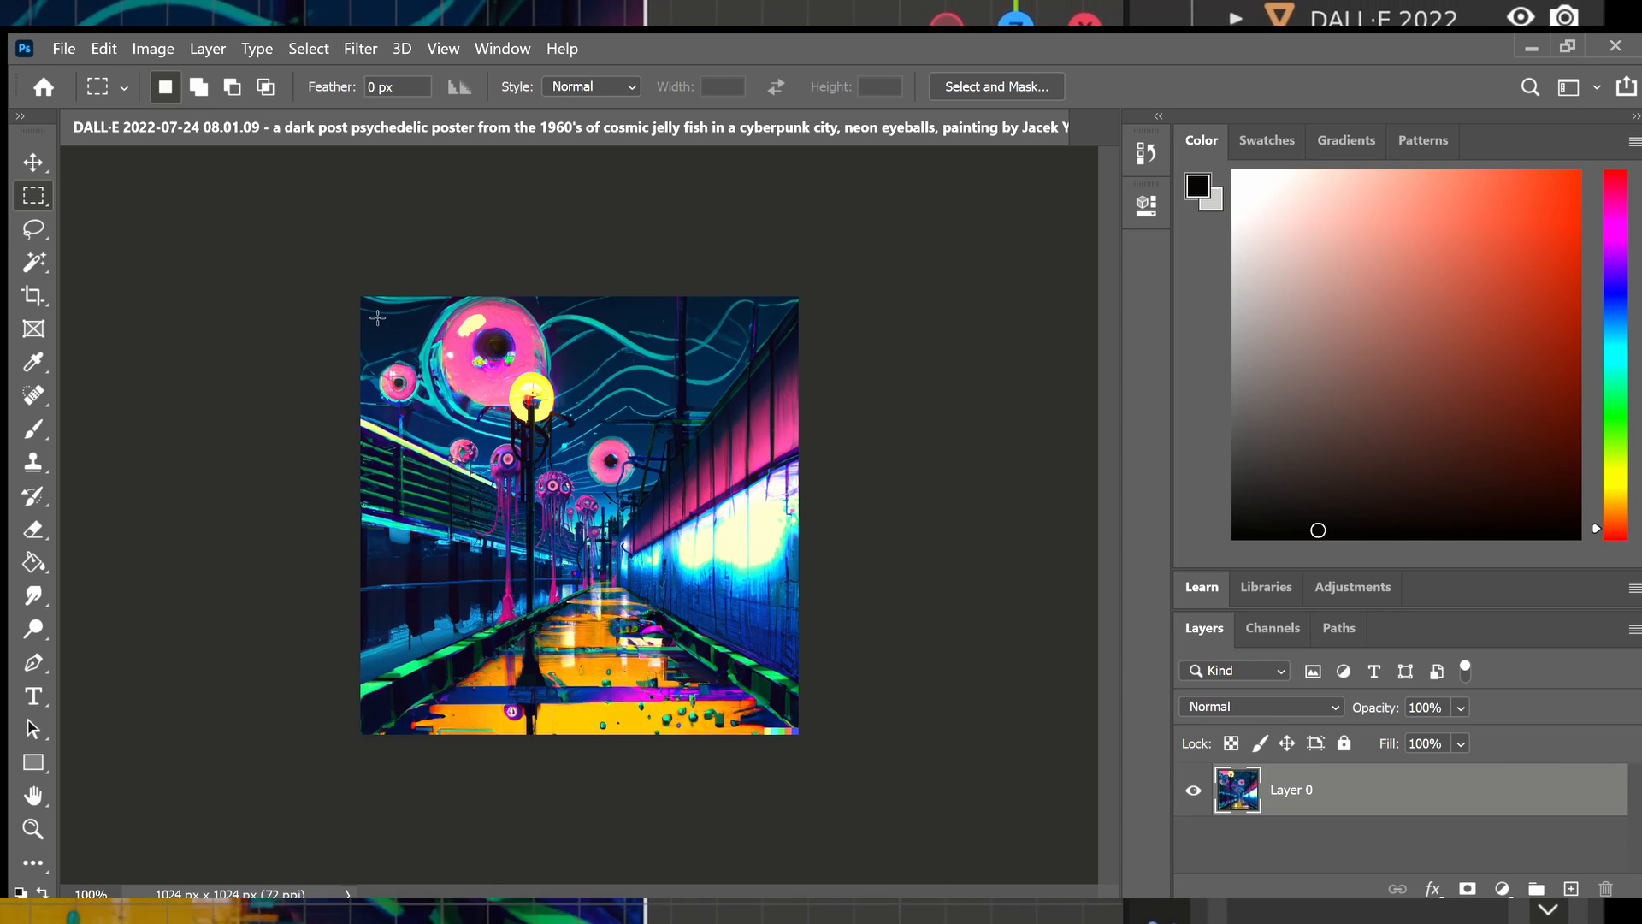
drag(375, 311, 784, 721)
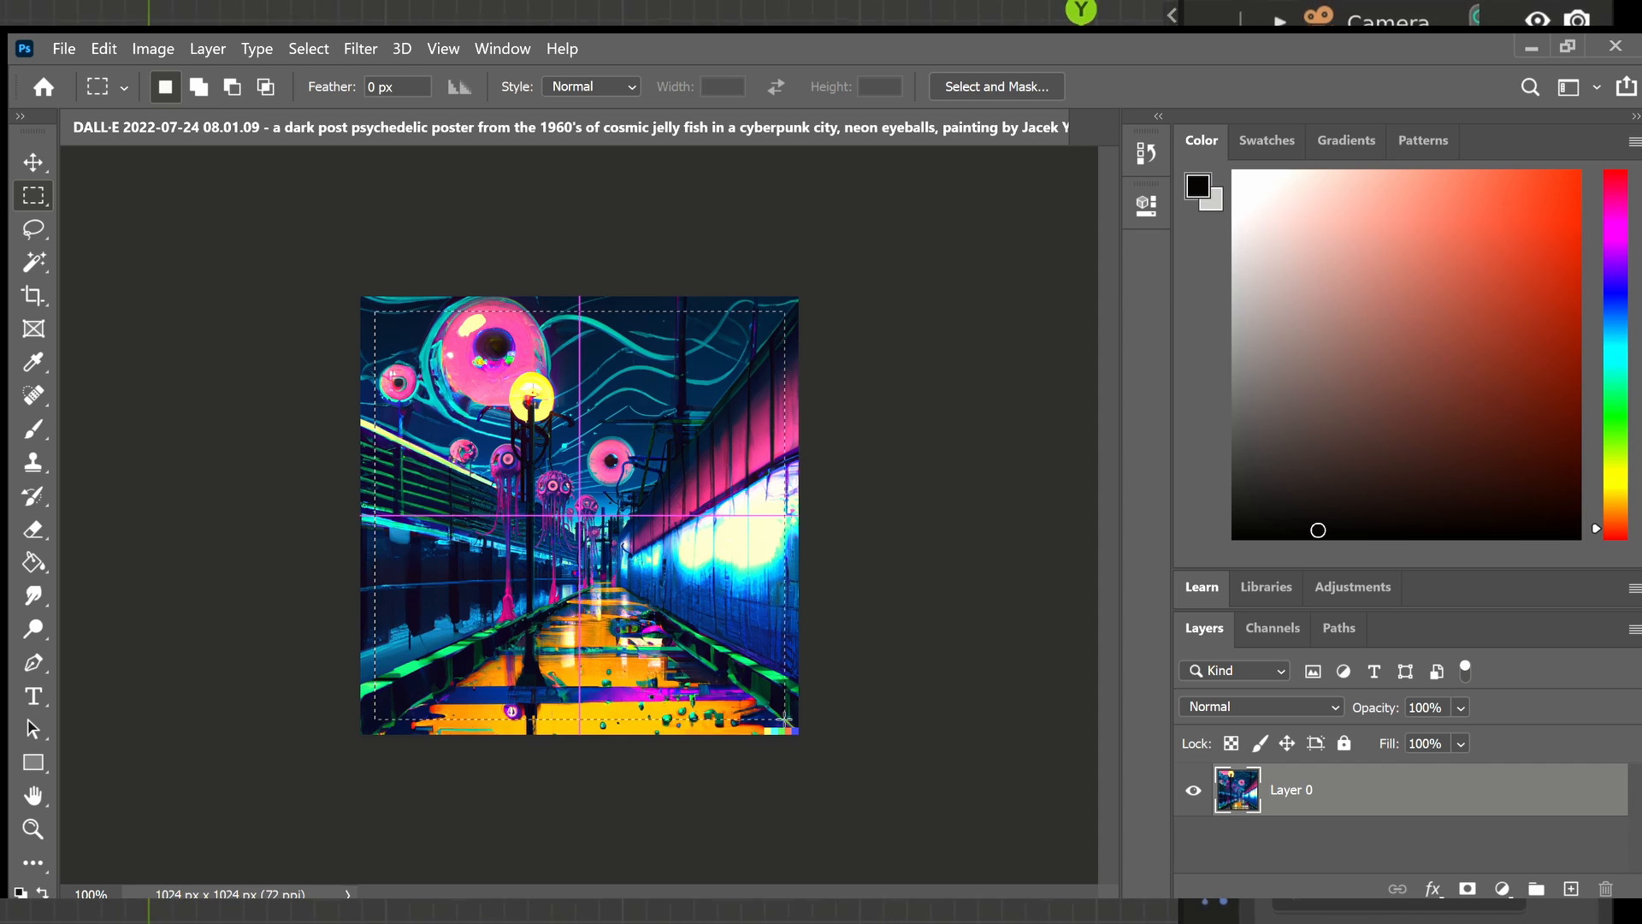
click(1466, 889)
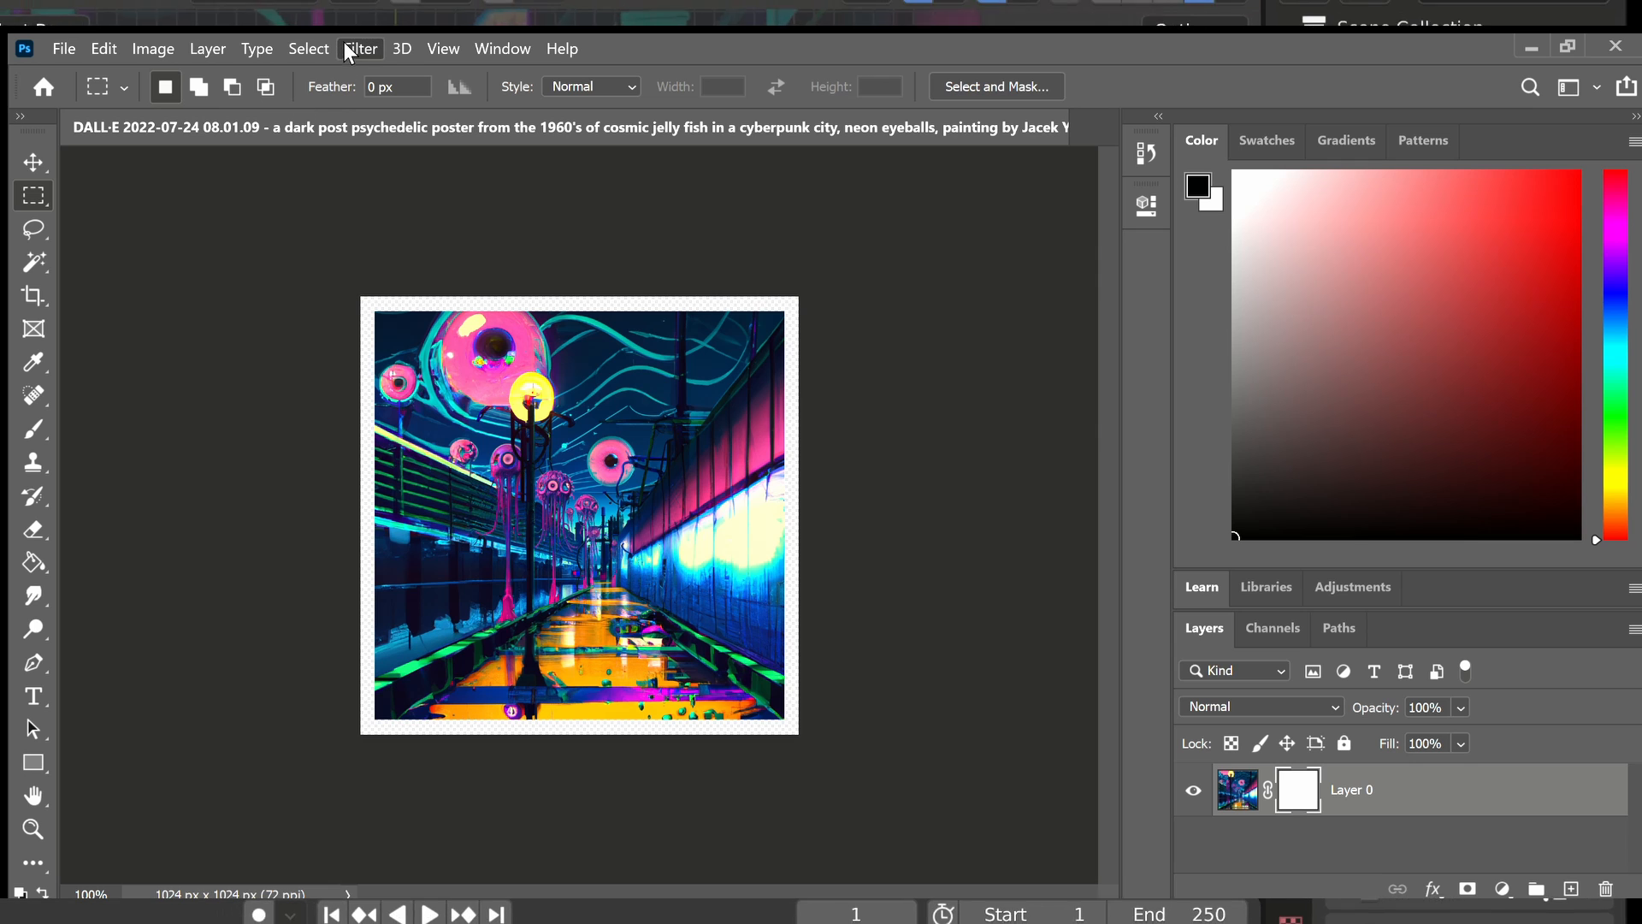
click(768, 387)
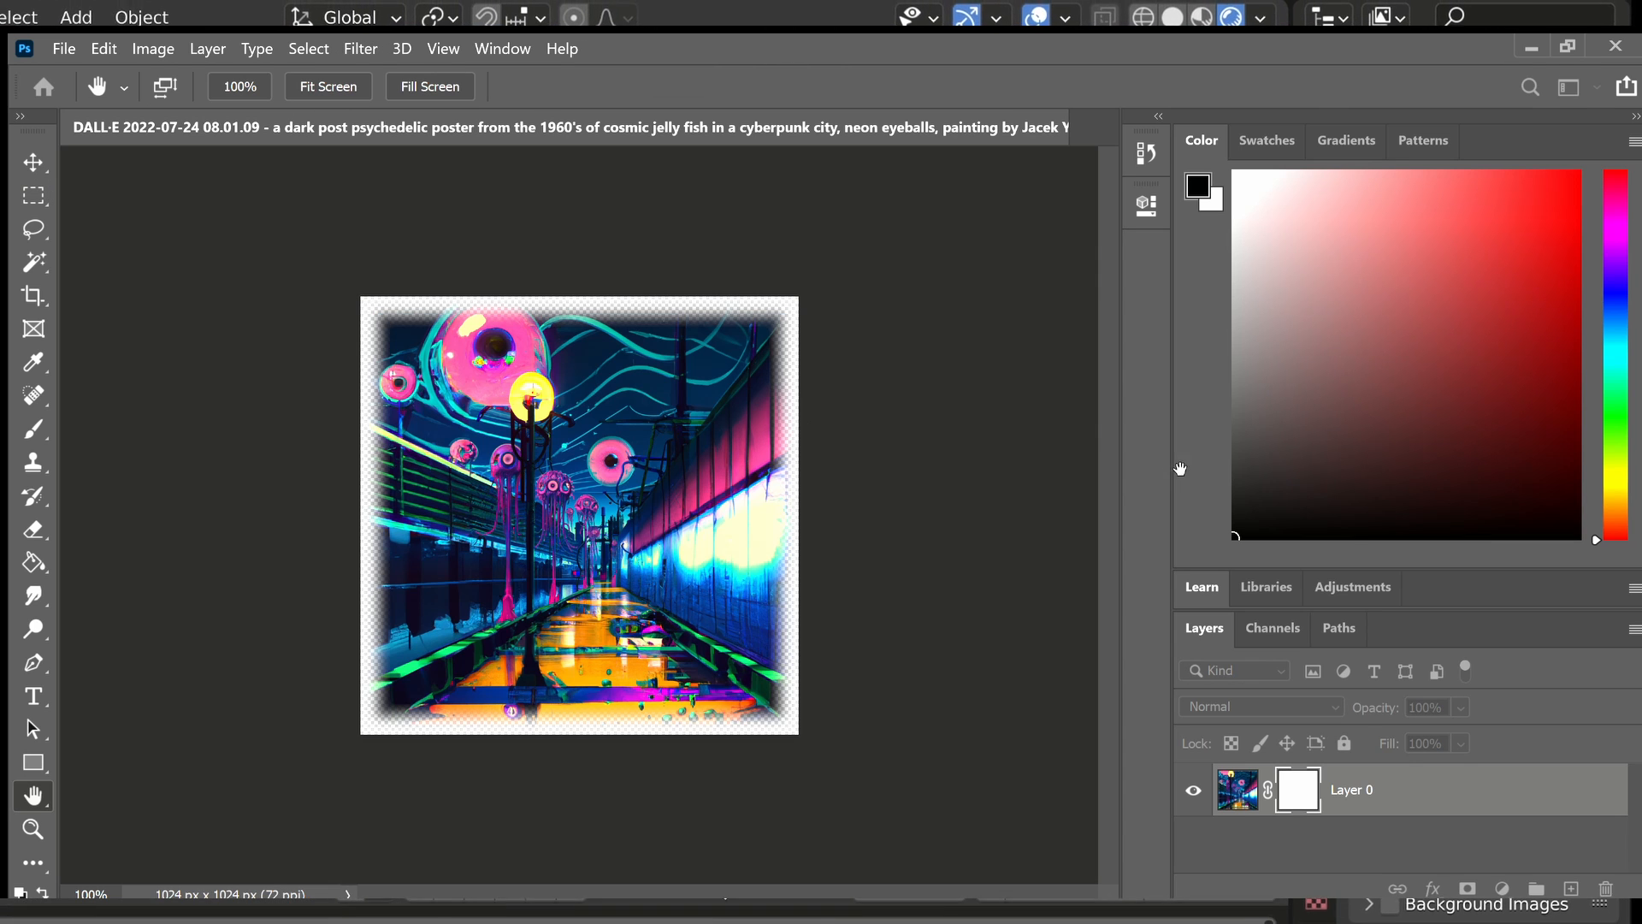
key(Return)
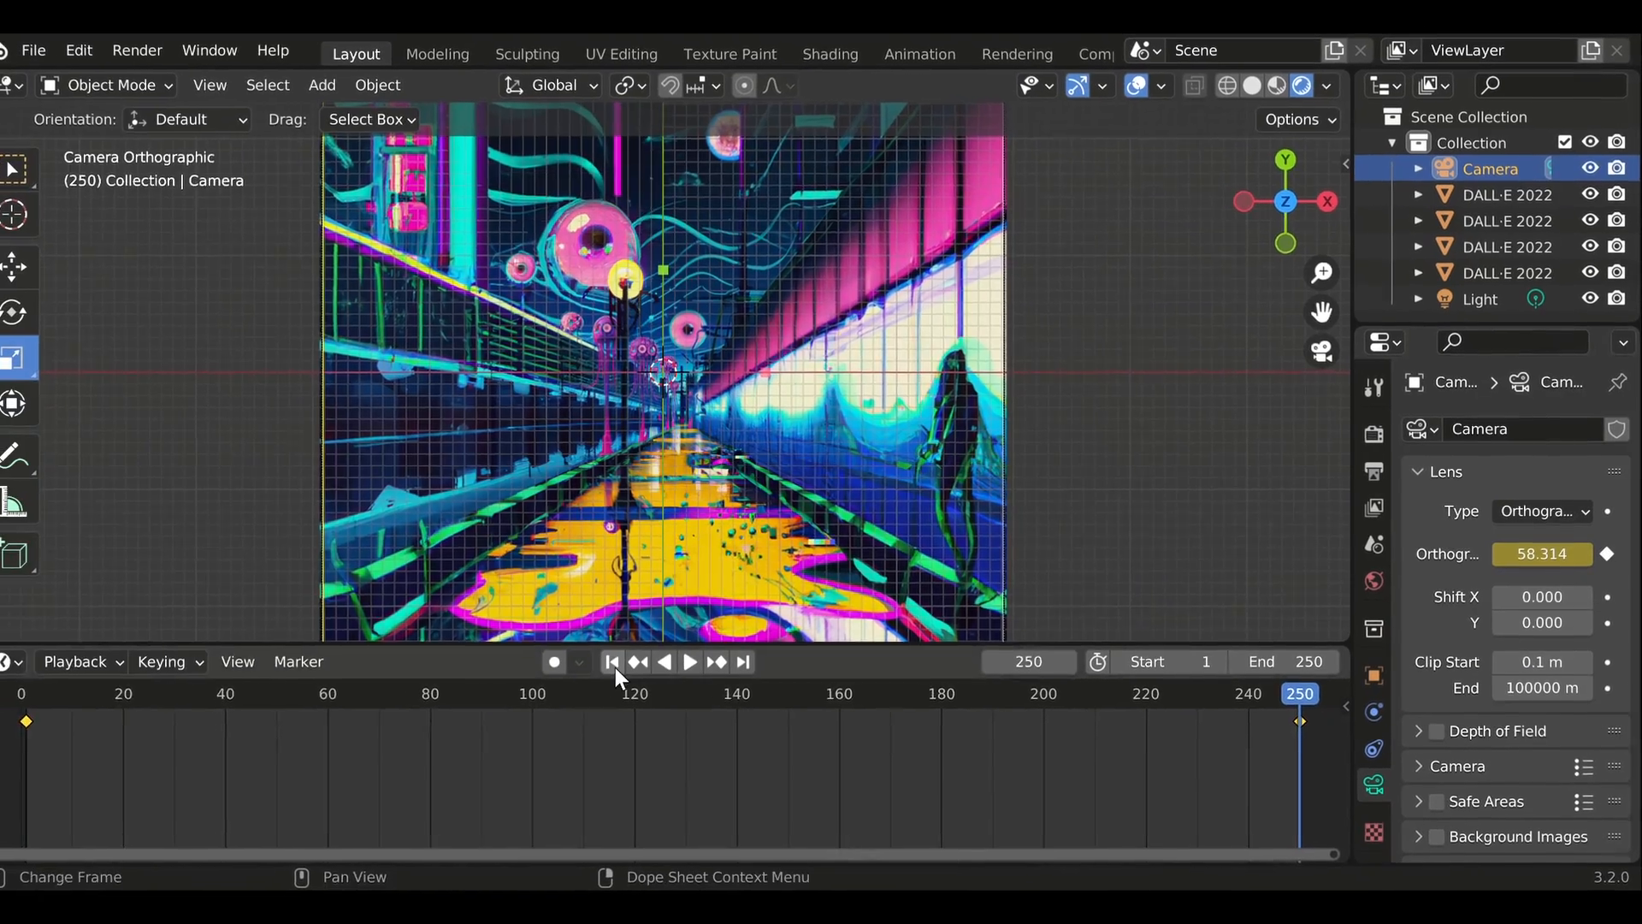
In Blender, play the finished camera zoom animation from its first frame.
click(613, 662)
click(690, 661)
click(699, 661)
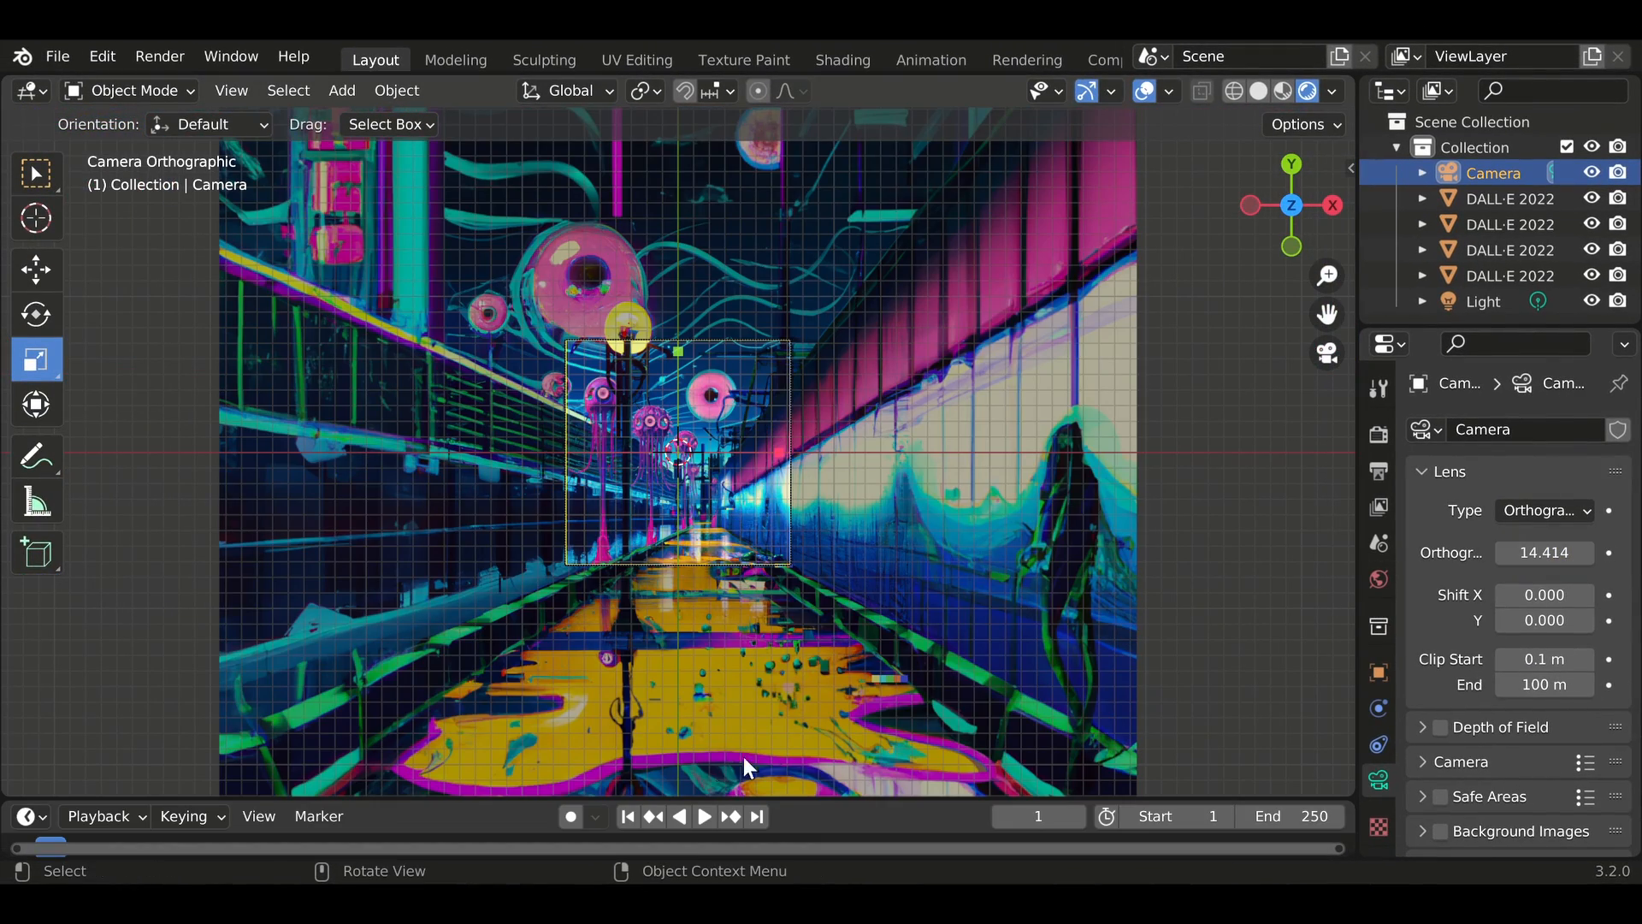
Set the camera's orthographic scale to 6.914 and keyframe it at frame 1 with Linear interpolation.
key(Home)
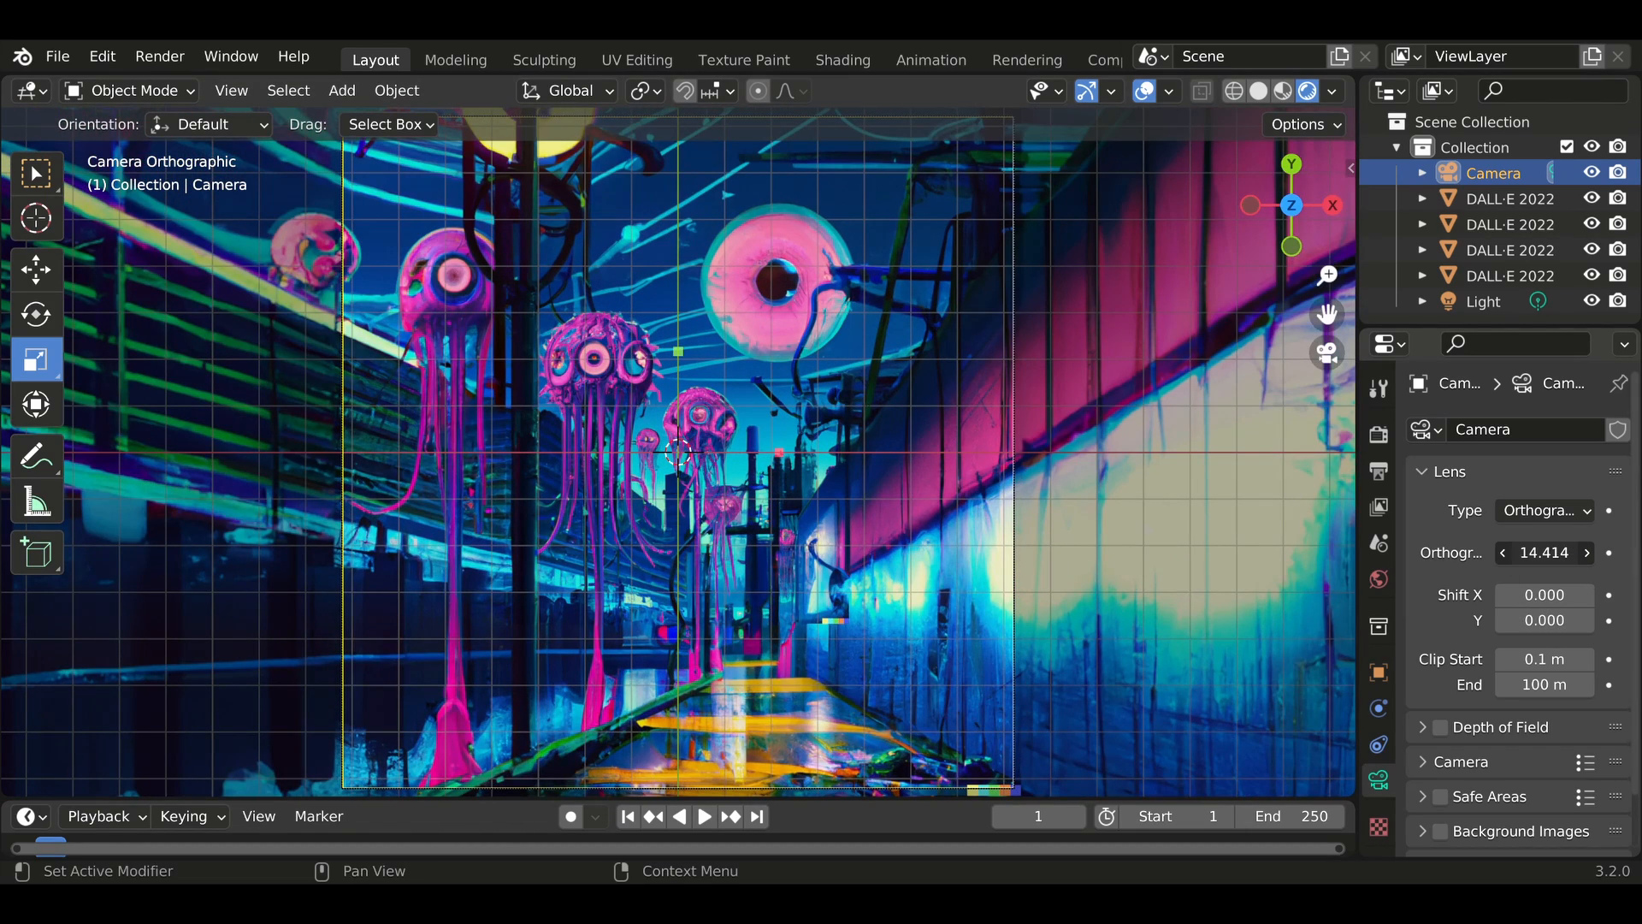
drag(1544, 552, 1447, 552)
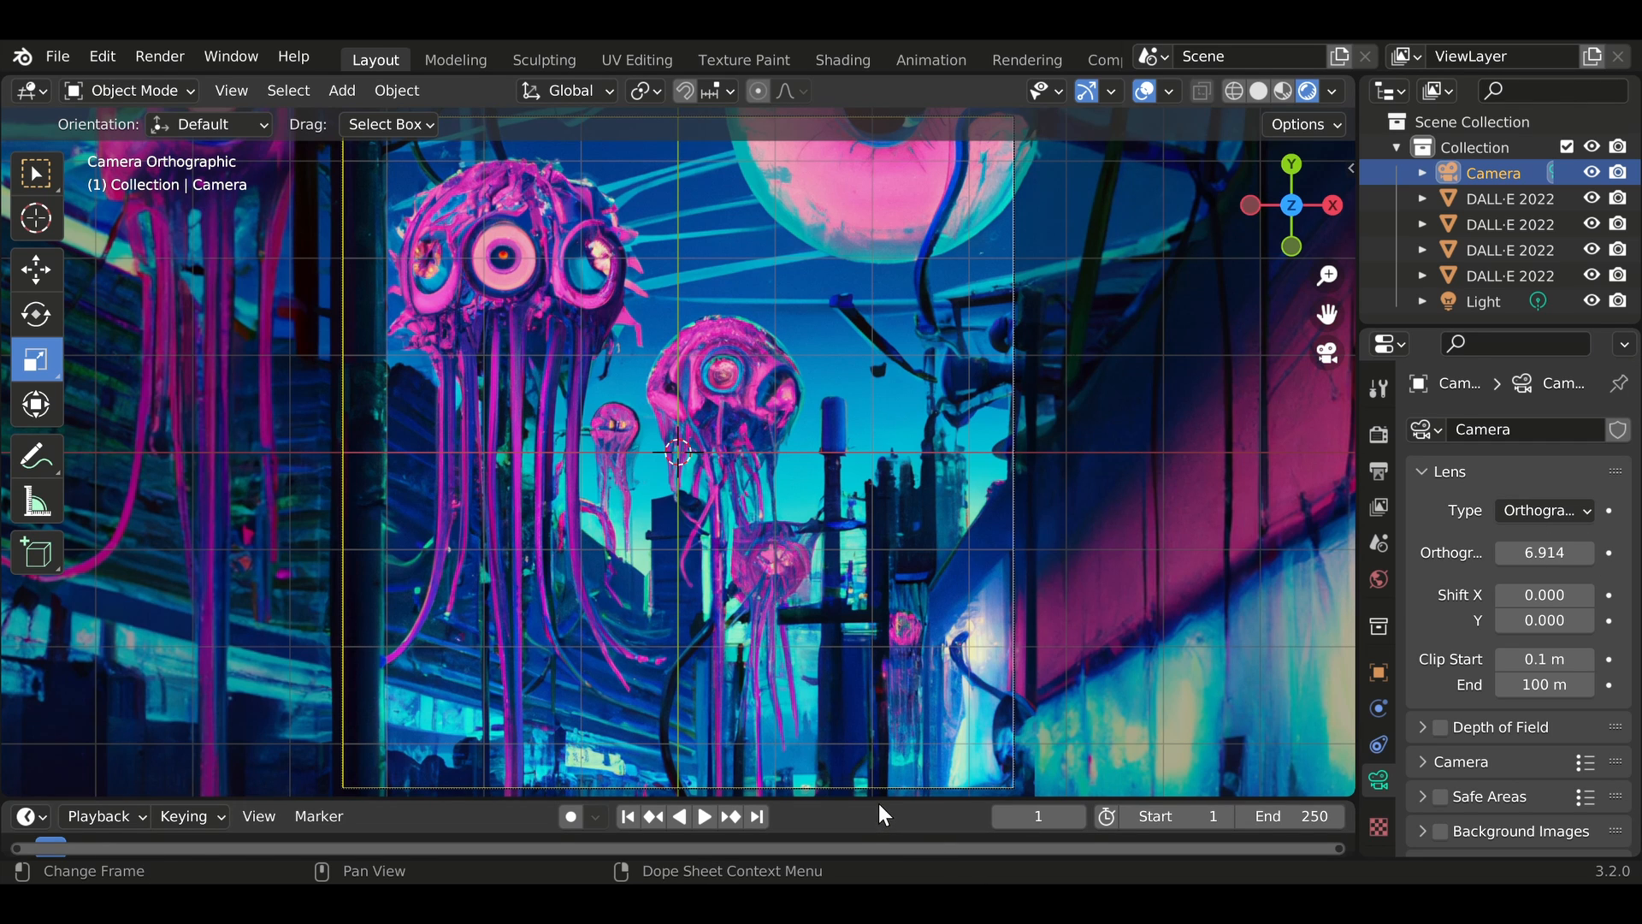
drag(879, 802, 893, 641)
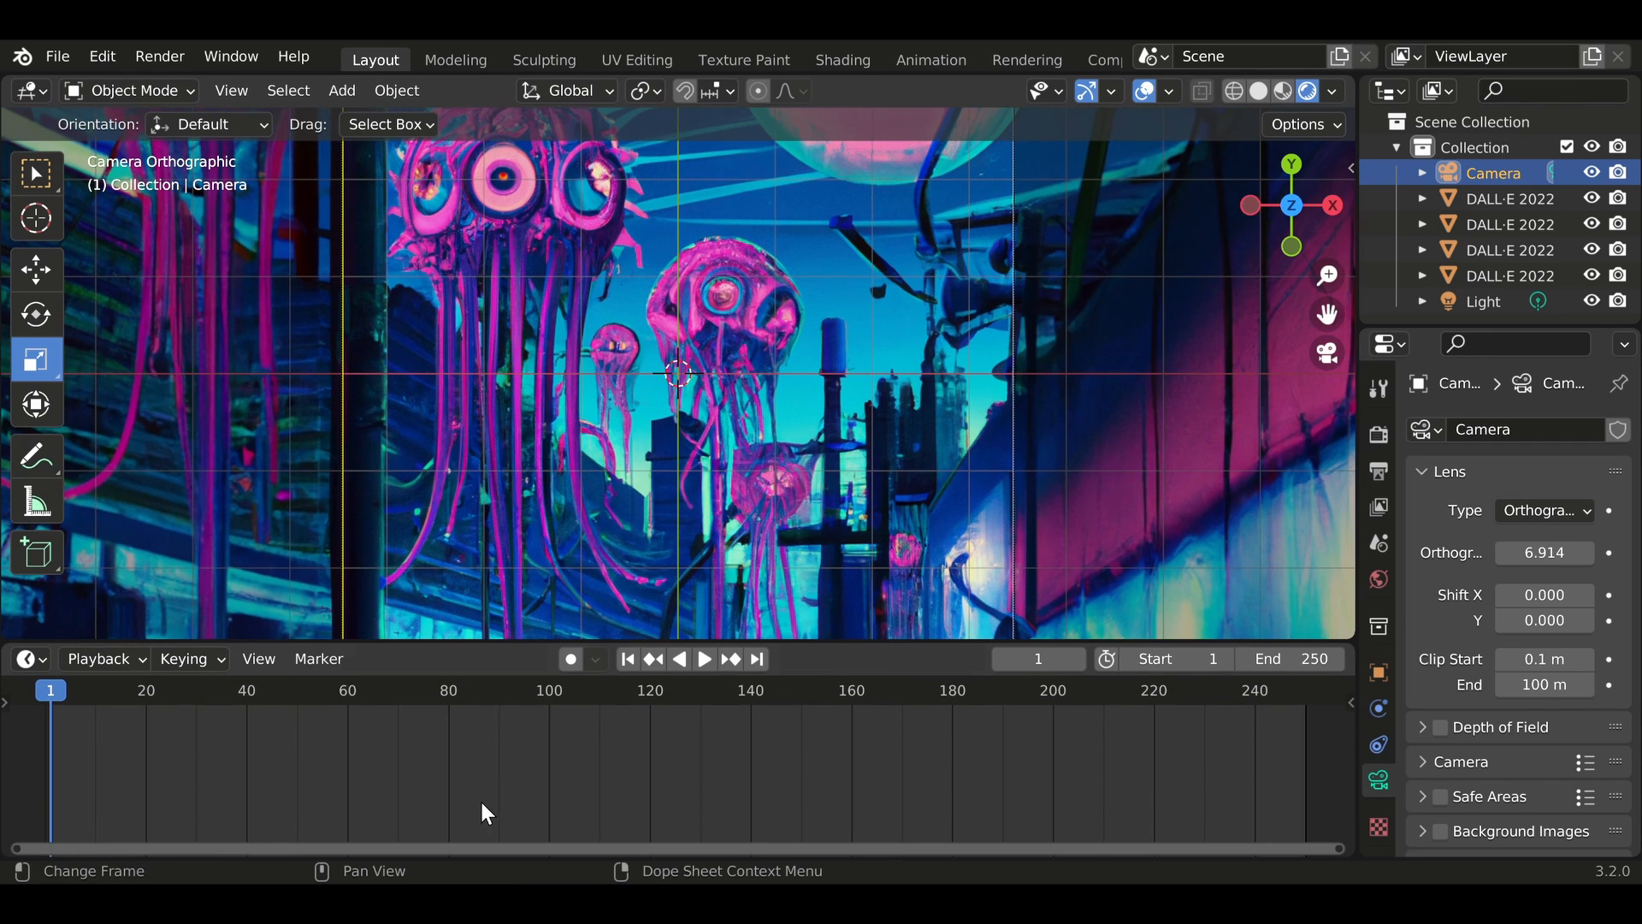
right_click(247, 743)
mouse_move(248, 687)
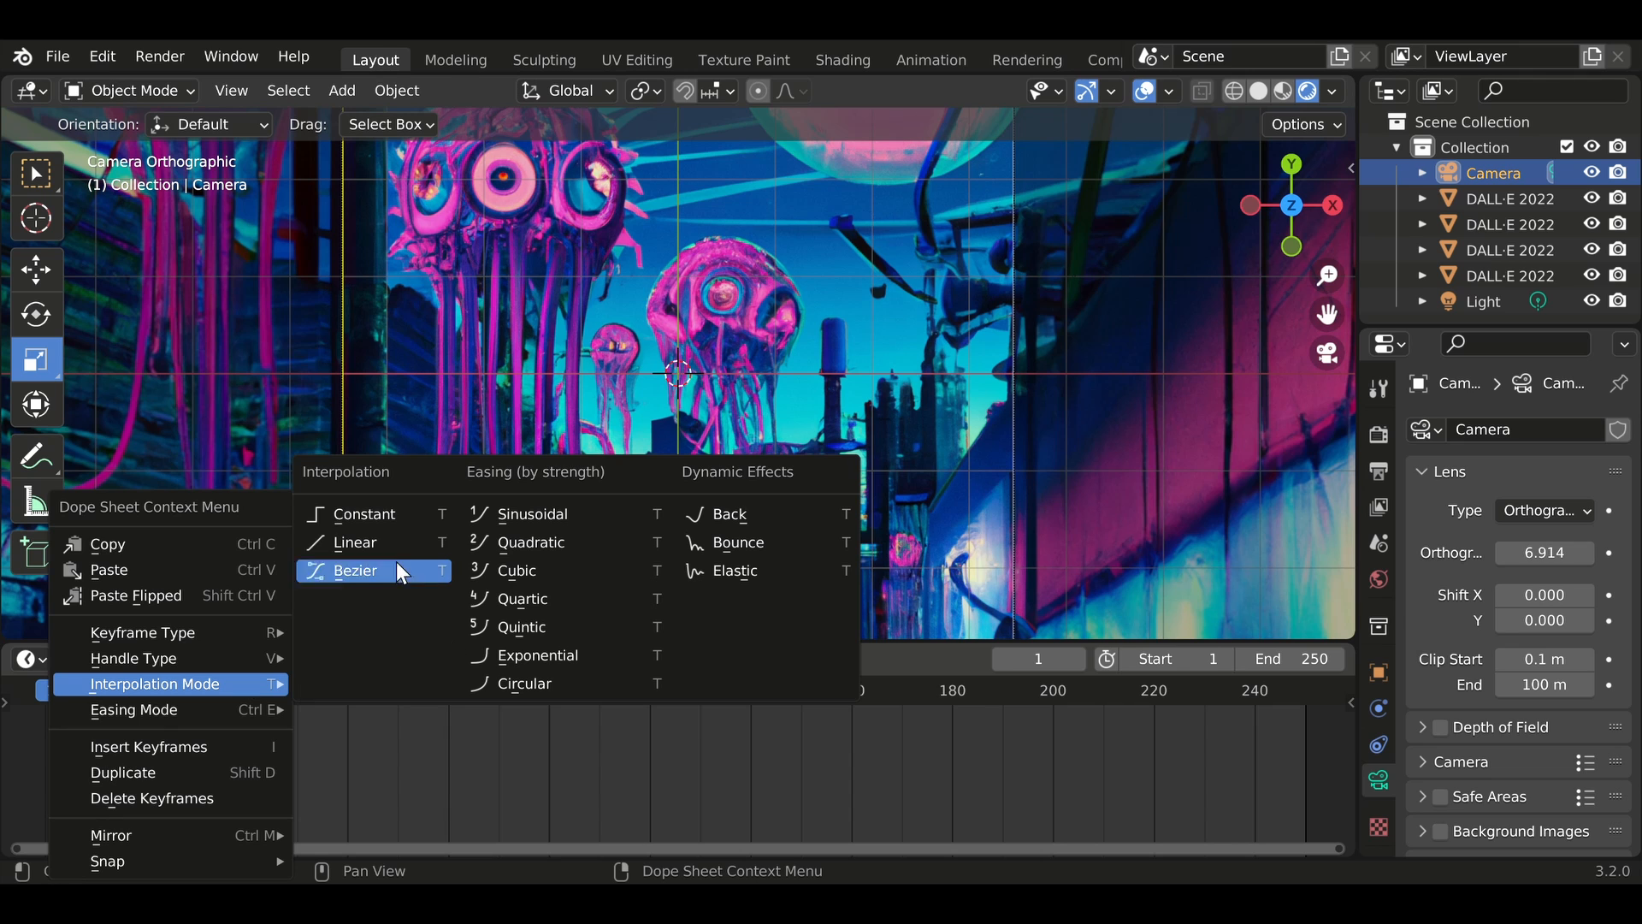
click(369, 546)
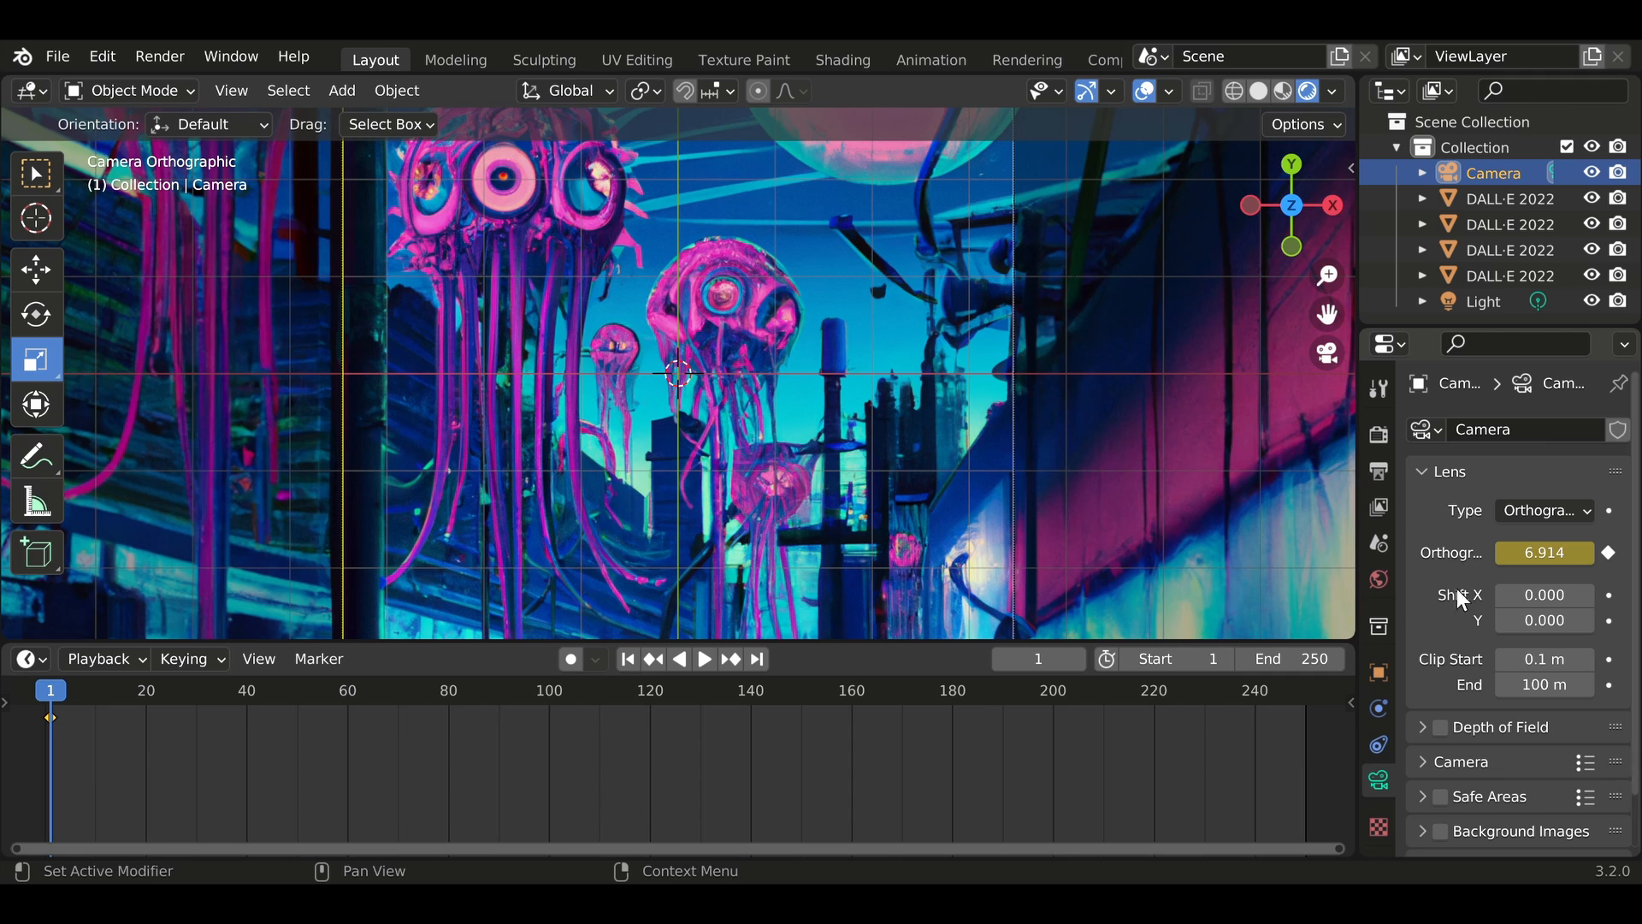
At frame 250, set the camera's orthographic scale to 58.314 and keyframe it.
click(756, 660)
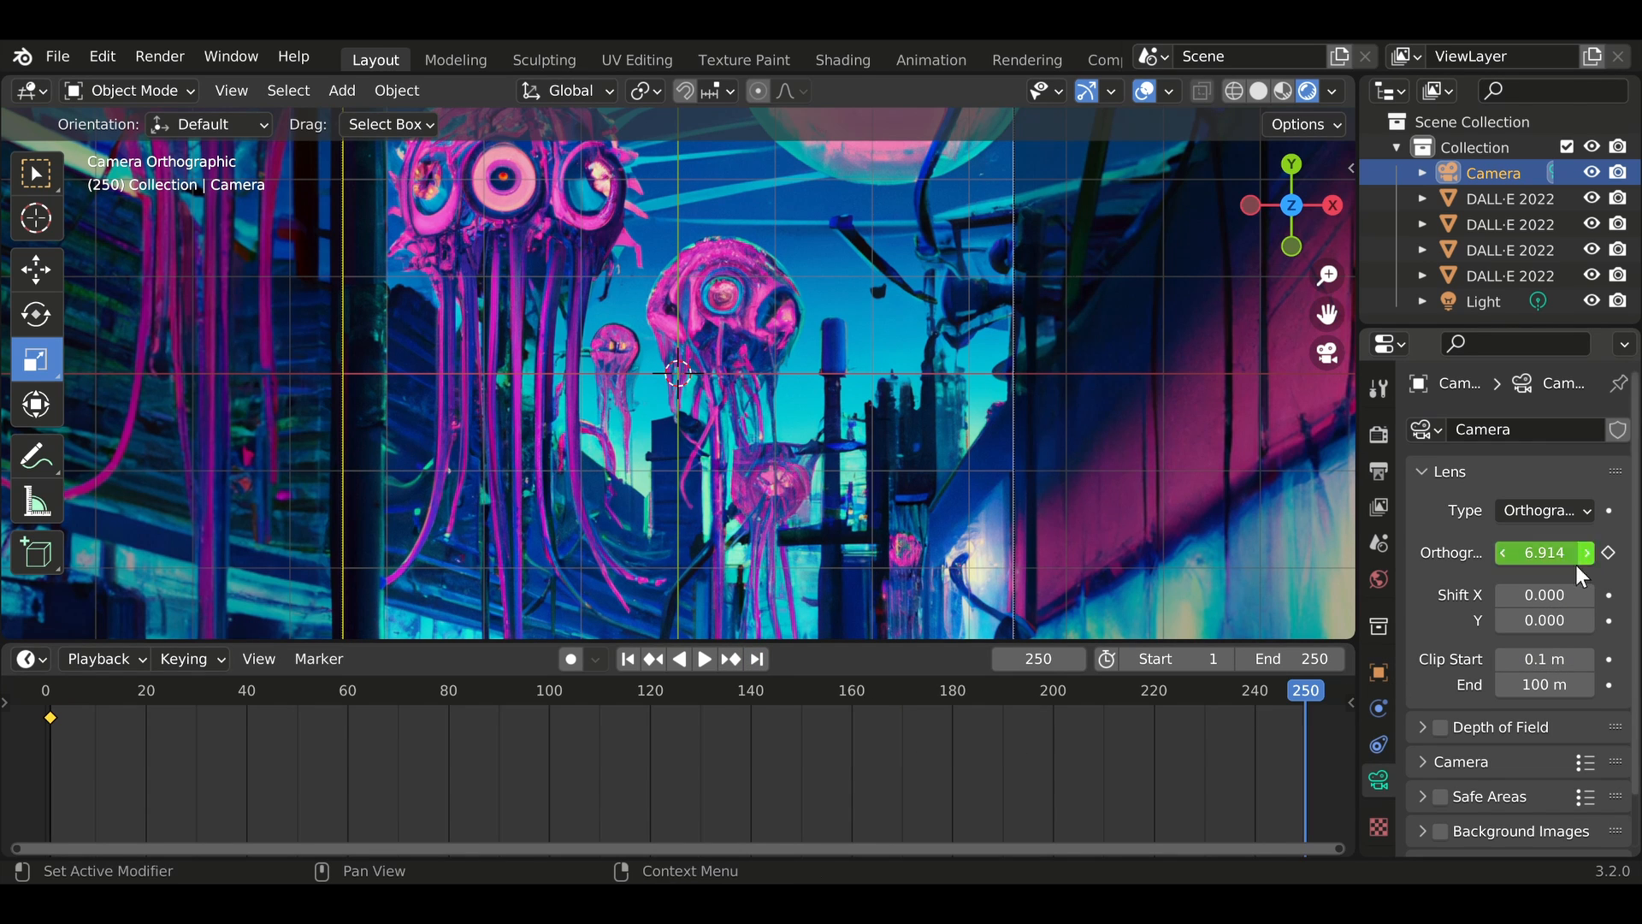
drag(1578, 556, 1641, 555)
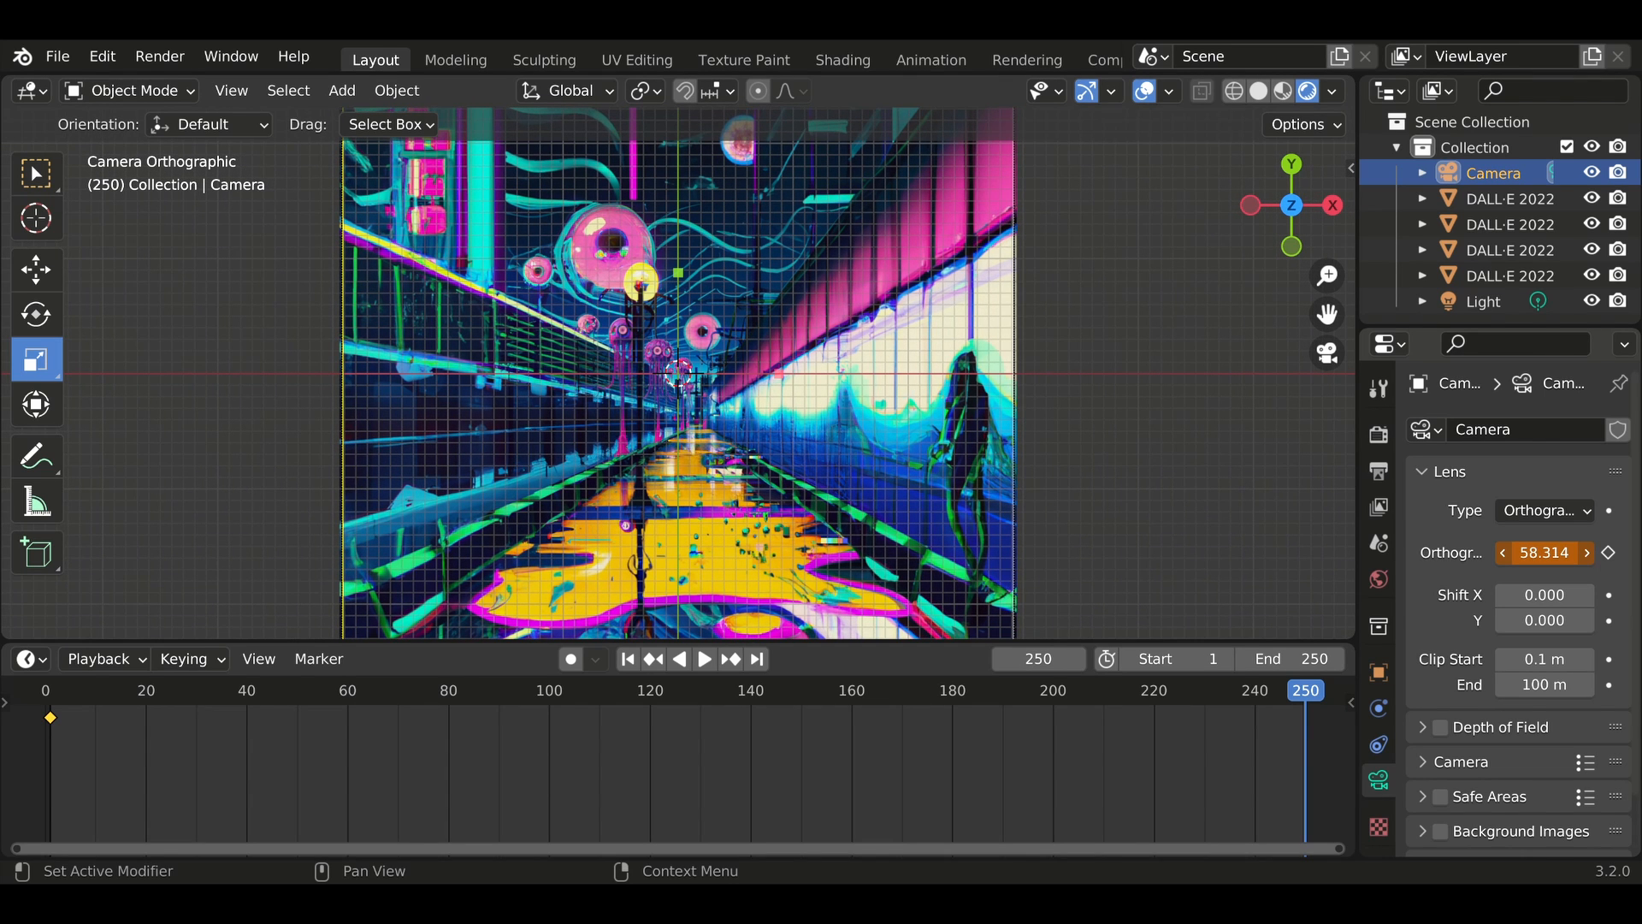
click(1610, 553)
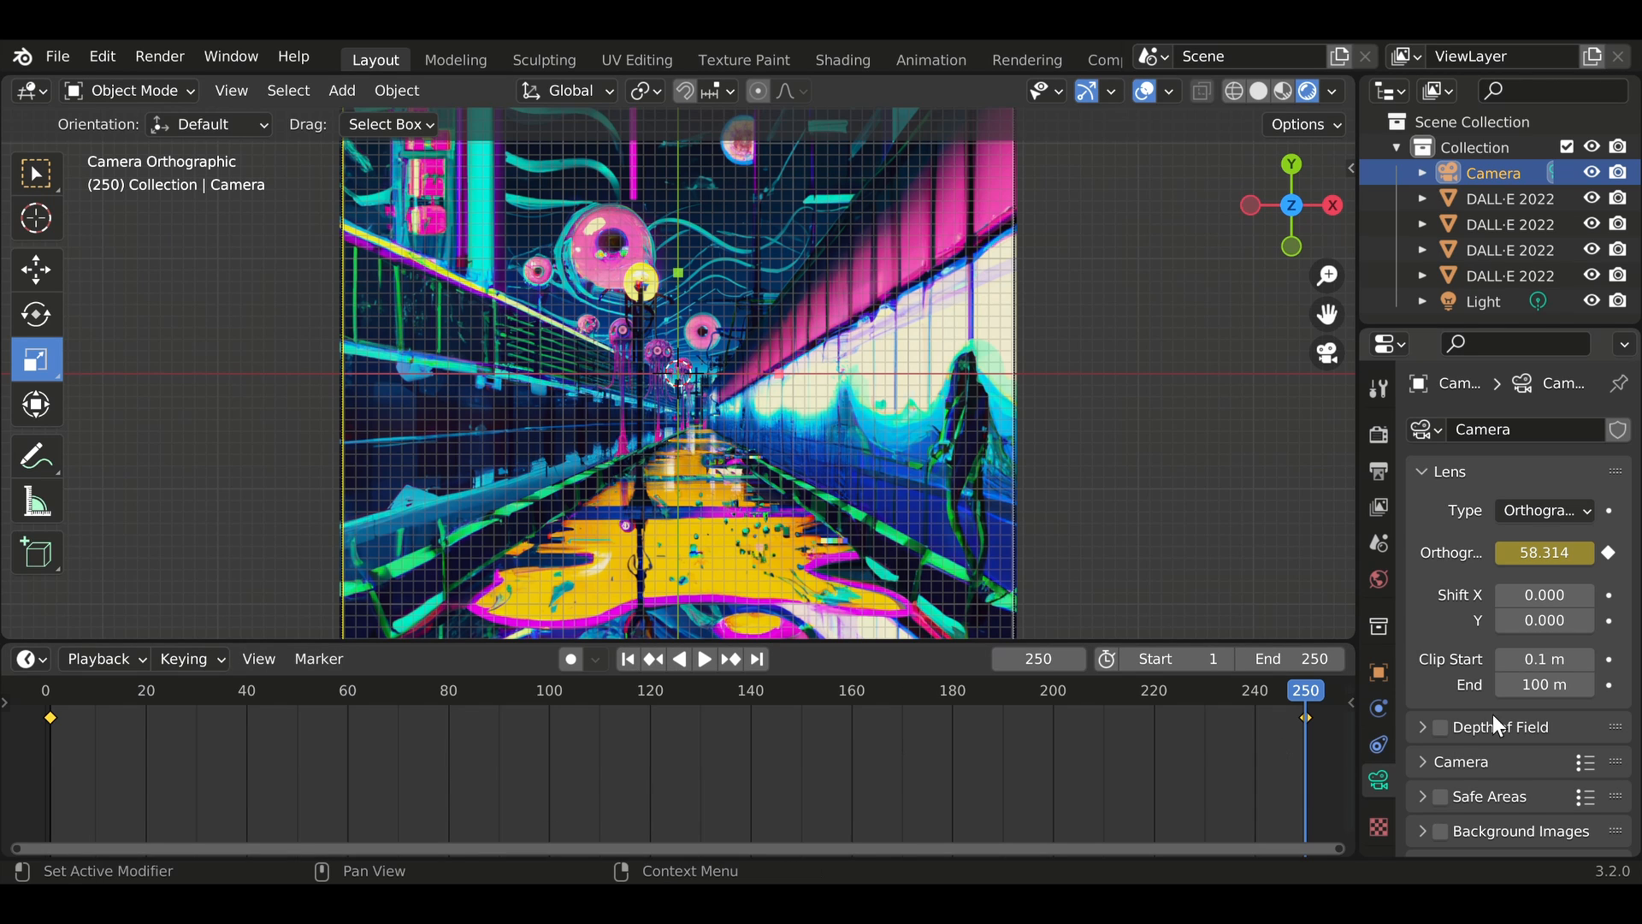
Set the camera's clip end distance to 100000 m.
click(1594, 688)
text(1000)
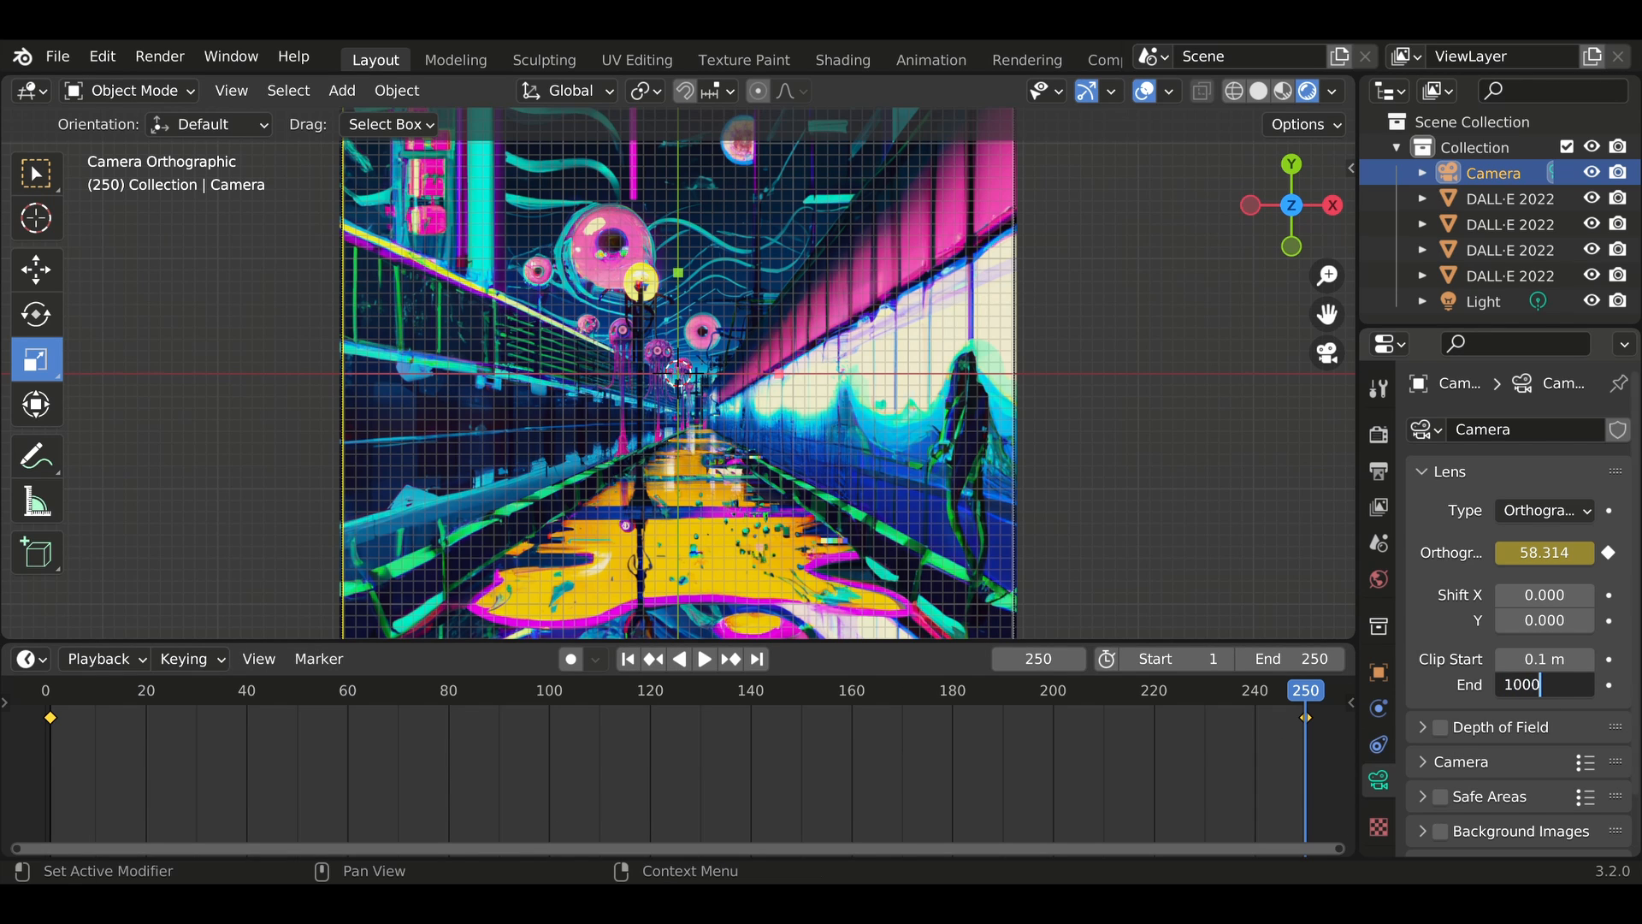
text(00)
key(Return)
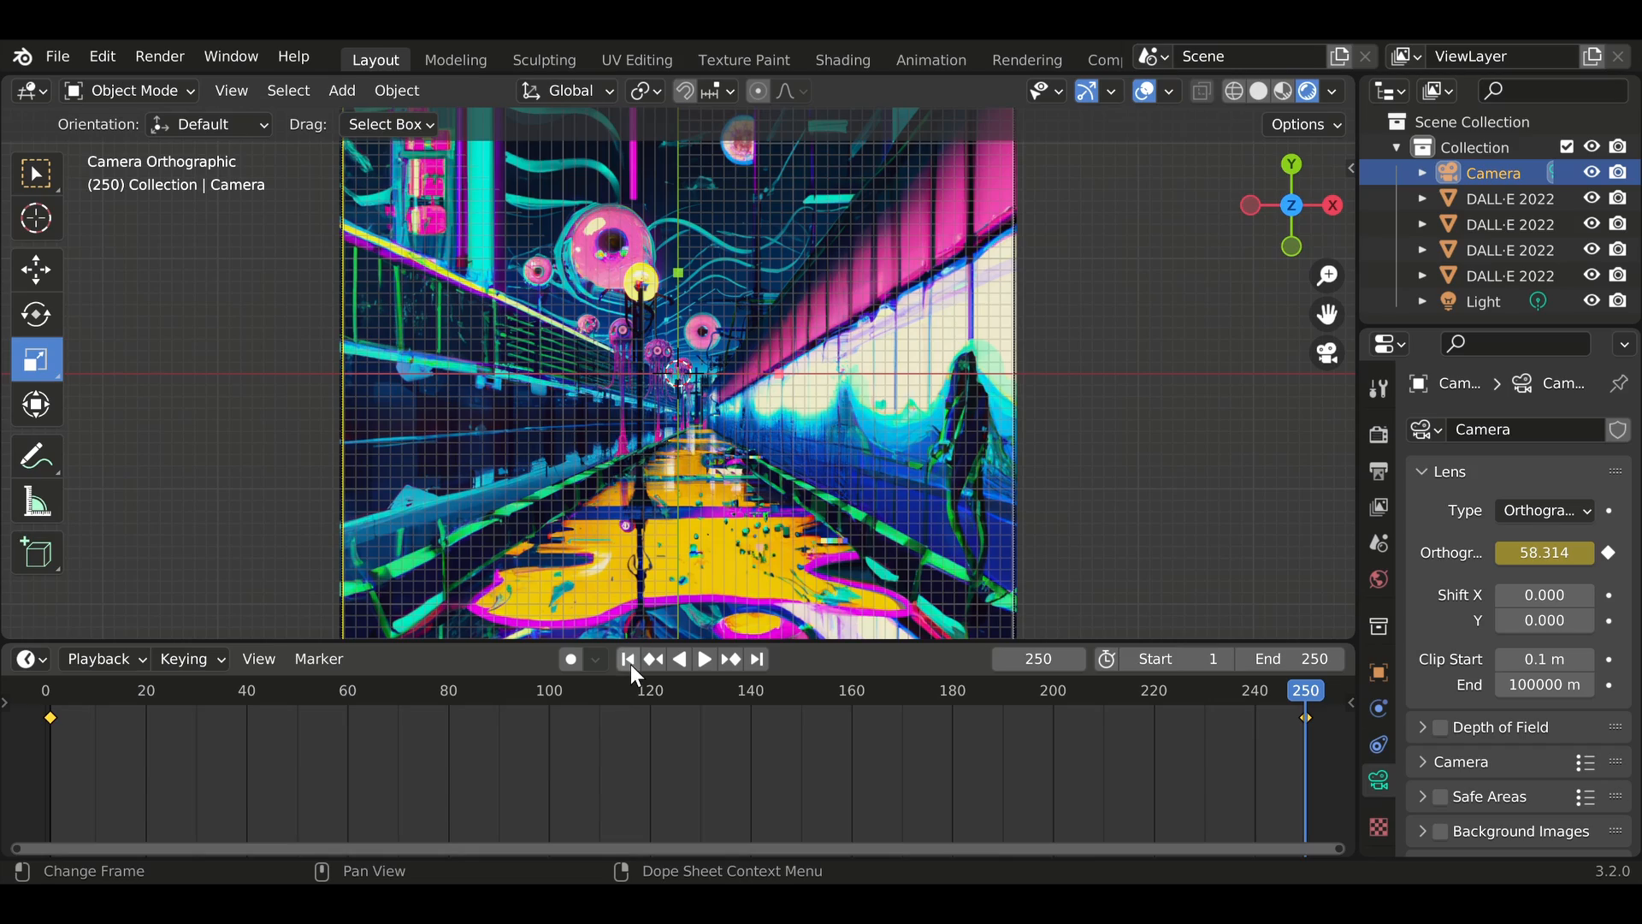
Preview the keyframed zoom-out by playing the timeline from frame 1.
click(629, 660)
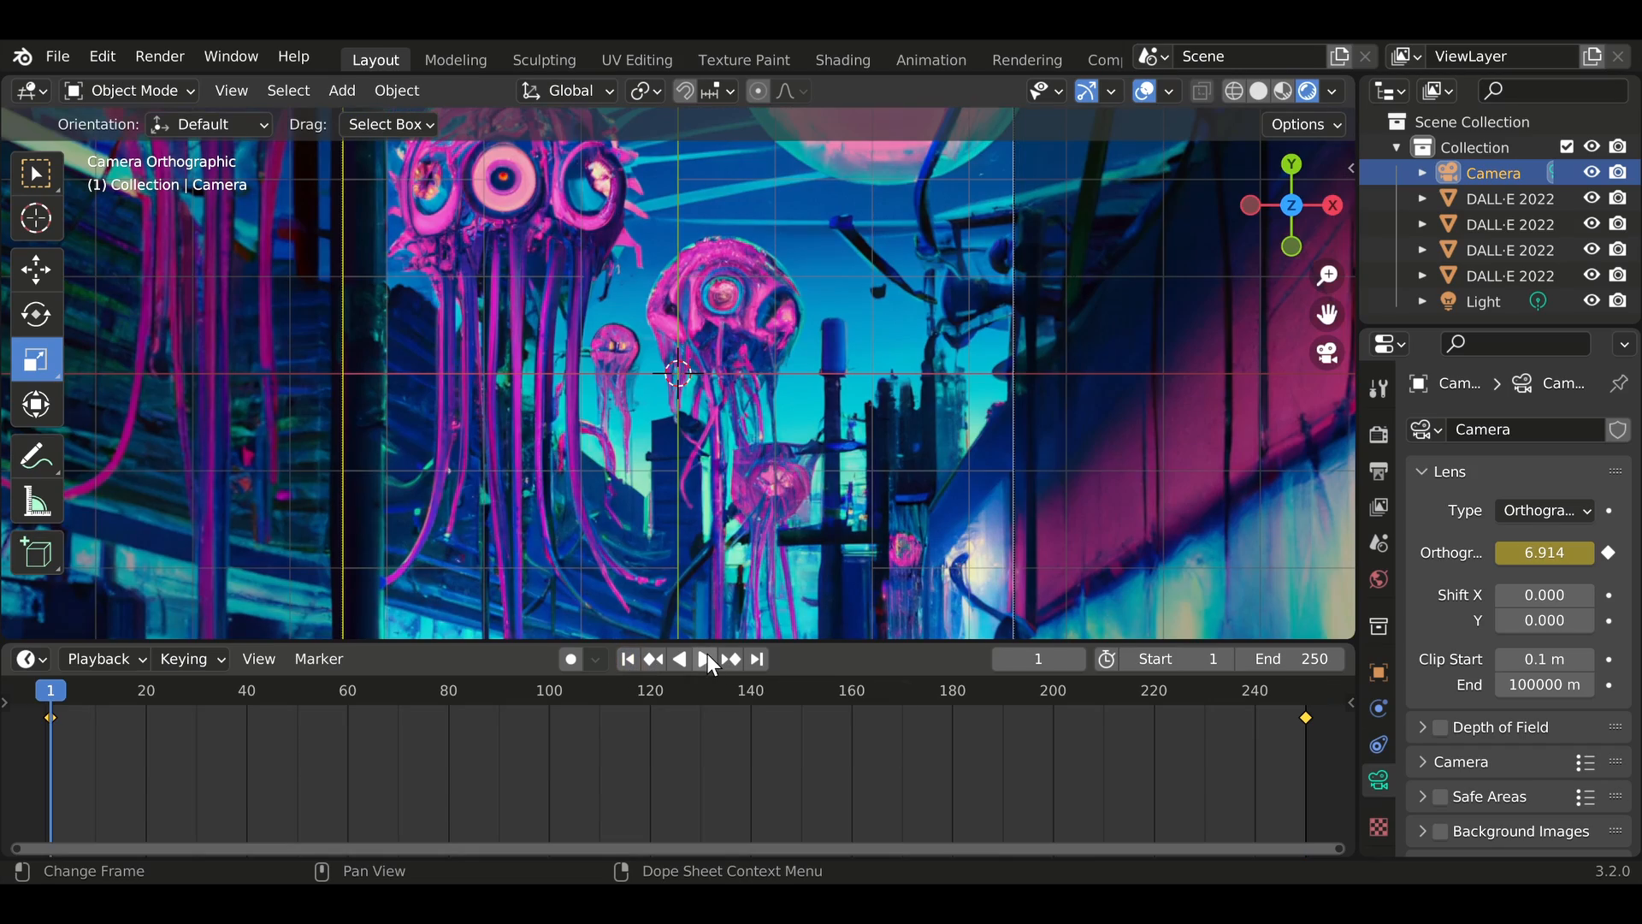
click(707, 656)
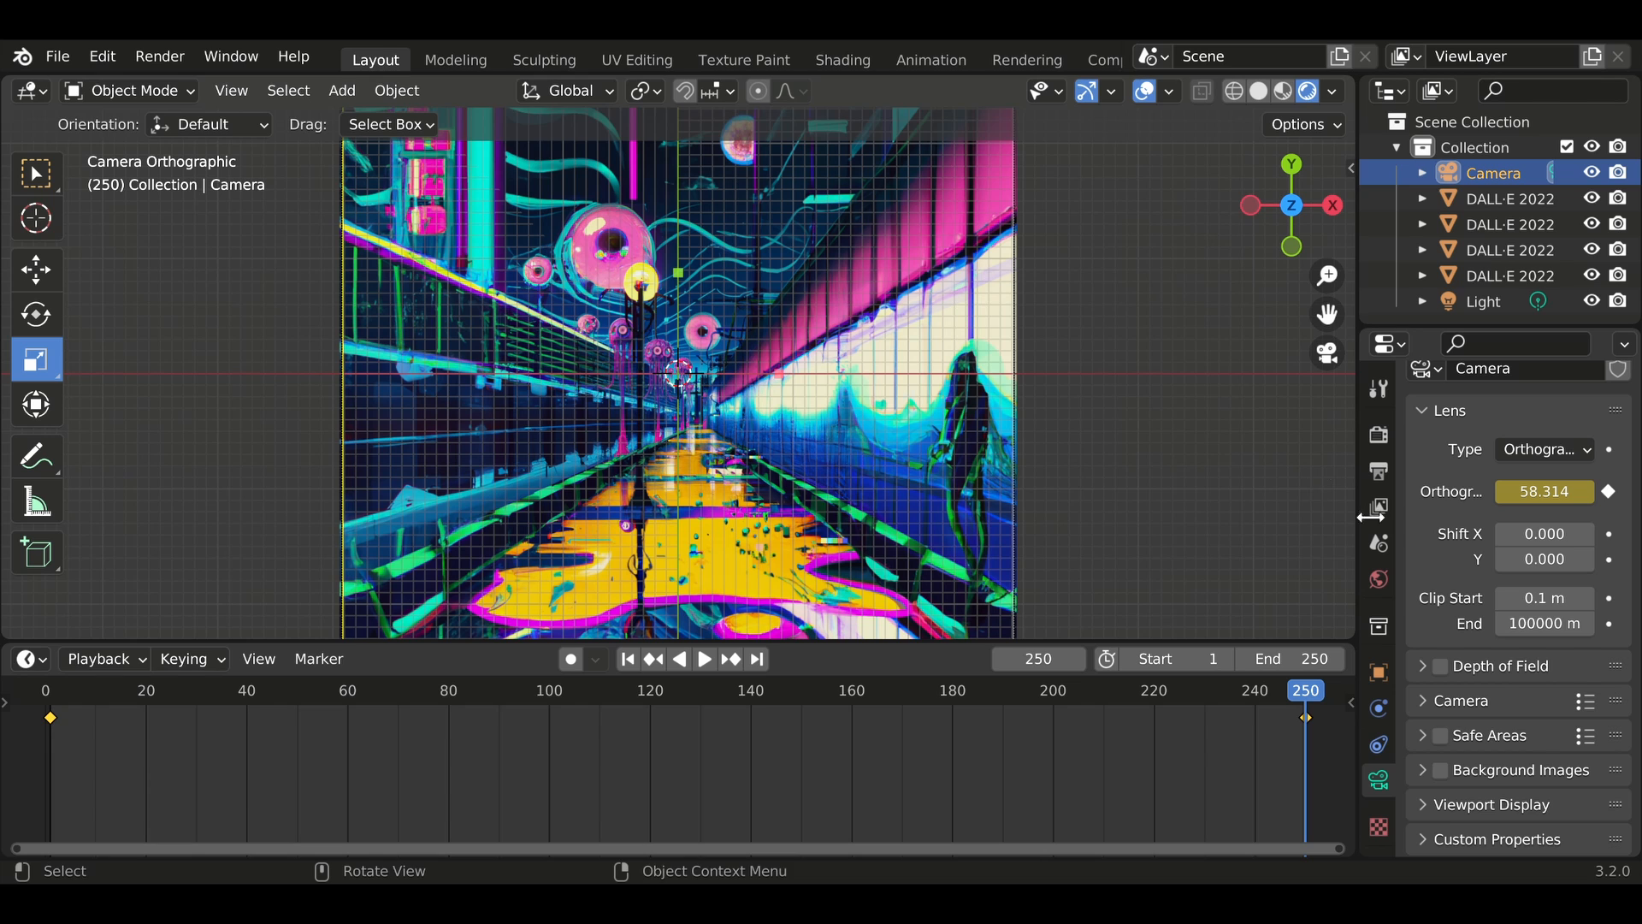
Set the video output encoding to an MPEG-4 container with Perceptually Lossless output quality.
click(1379, 472)
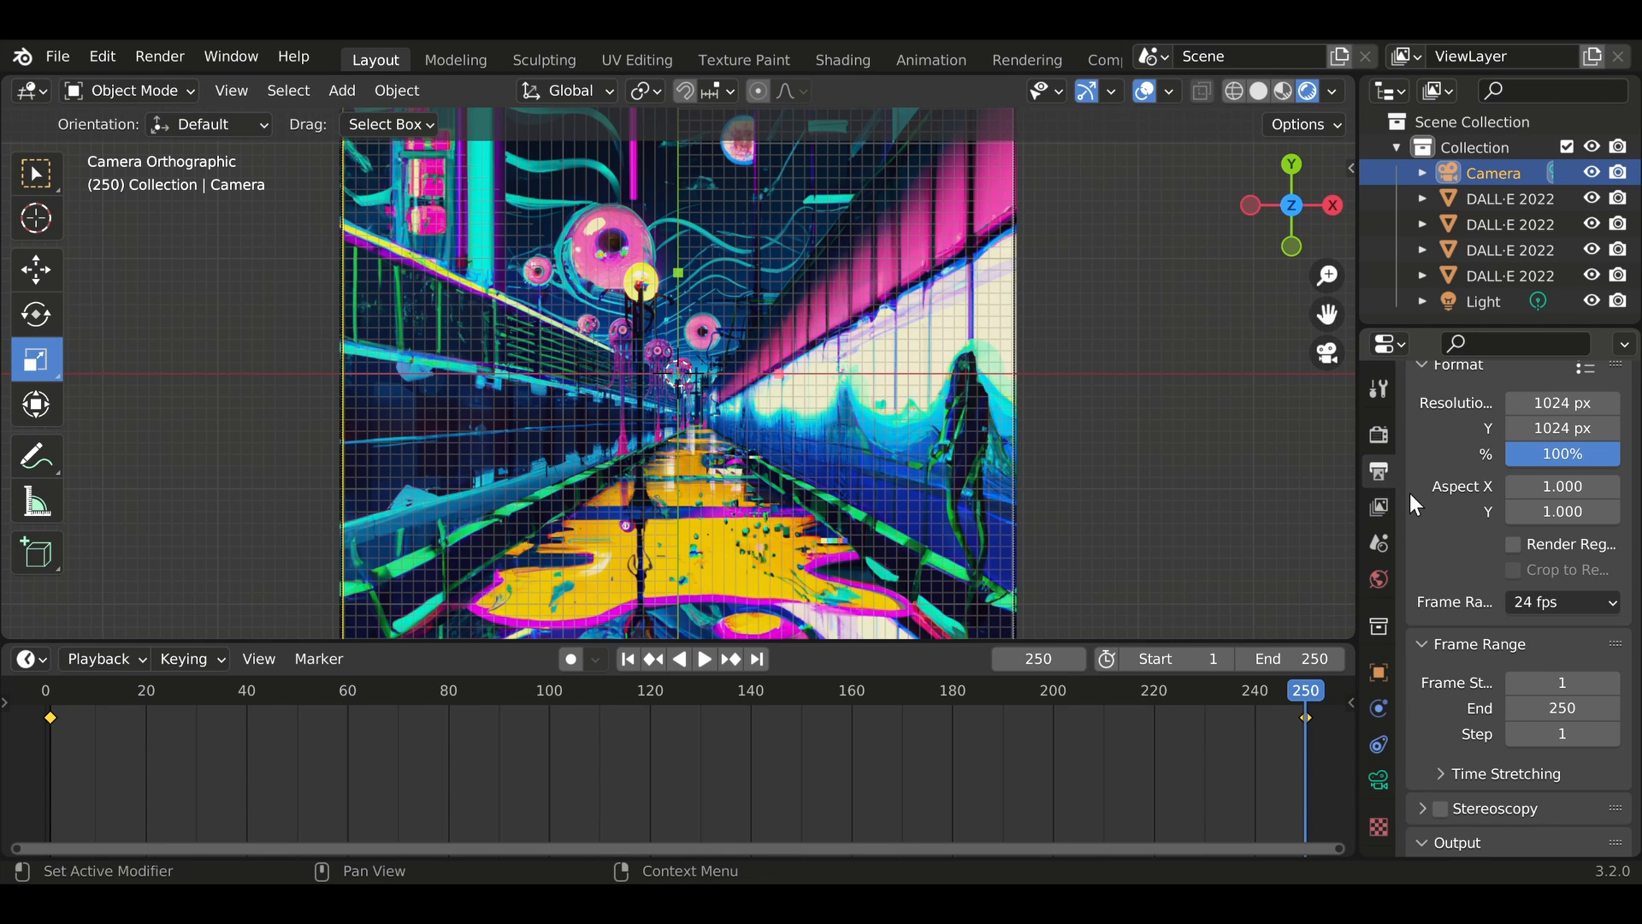
scroll(1505, 535, down, 7)
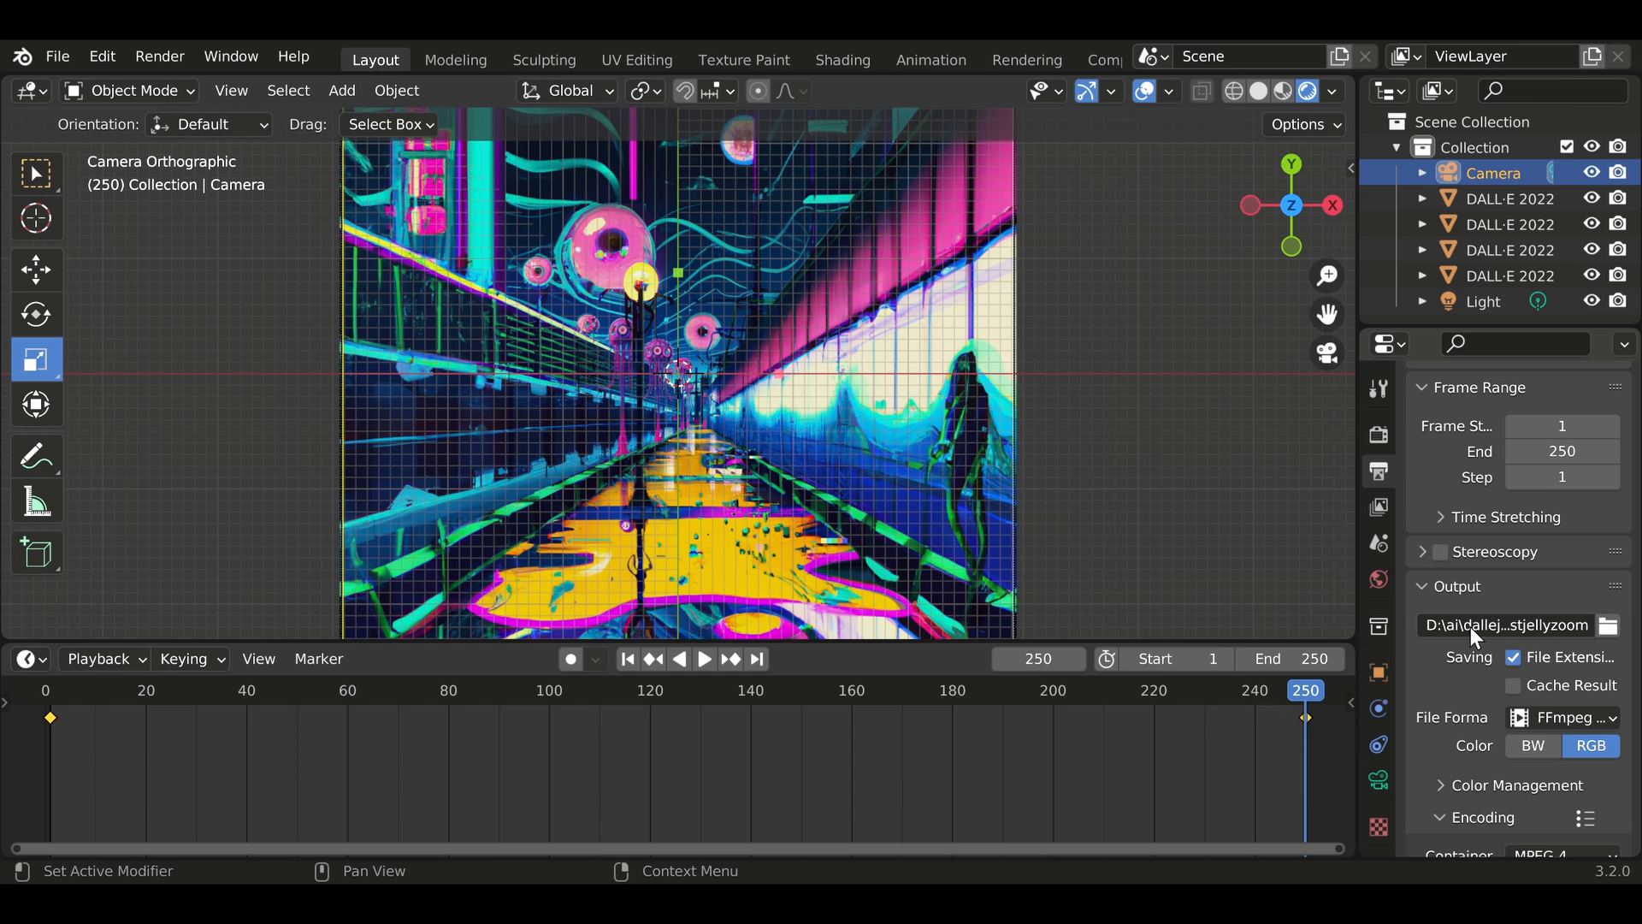
scroll(1547, 572, down, 5)
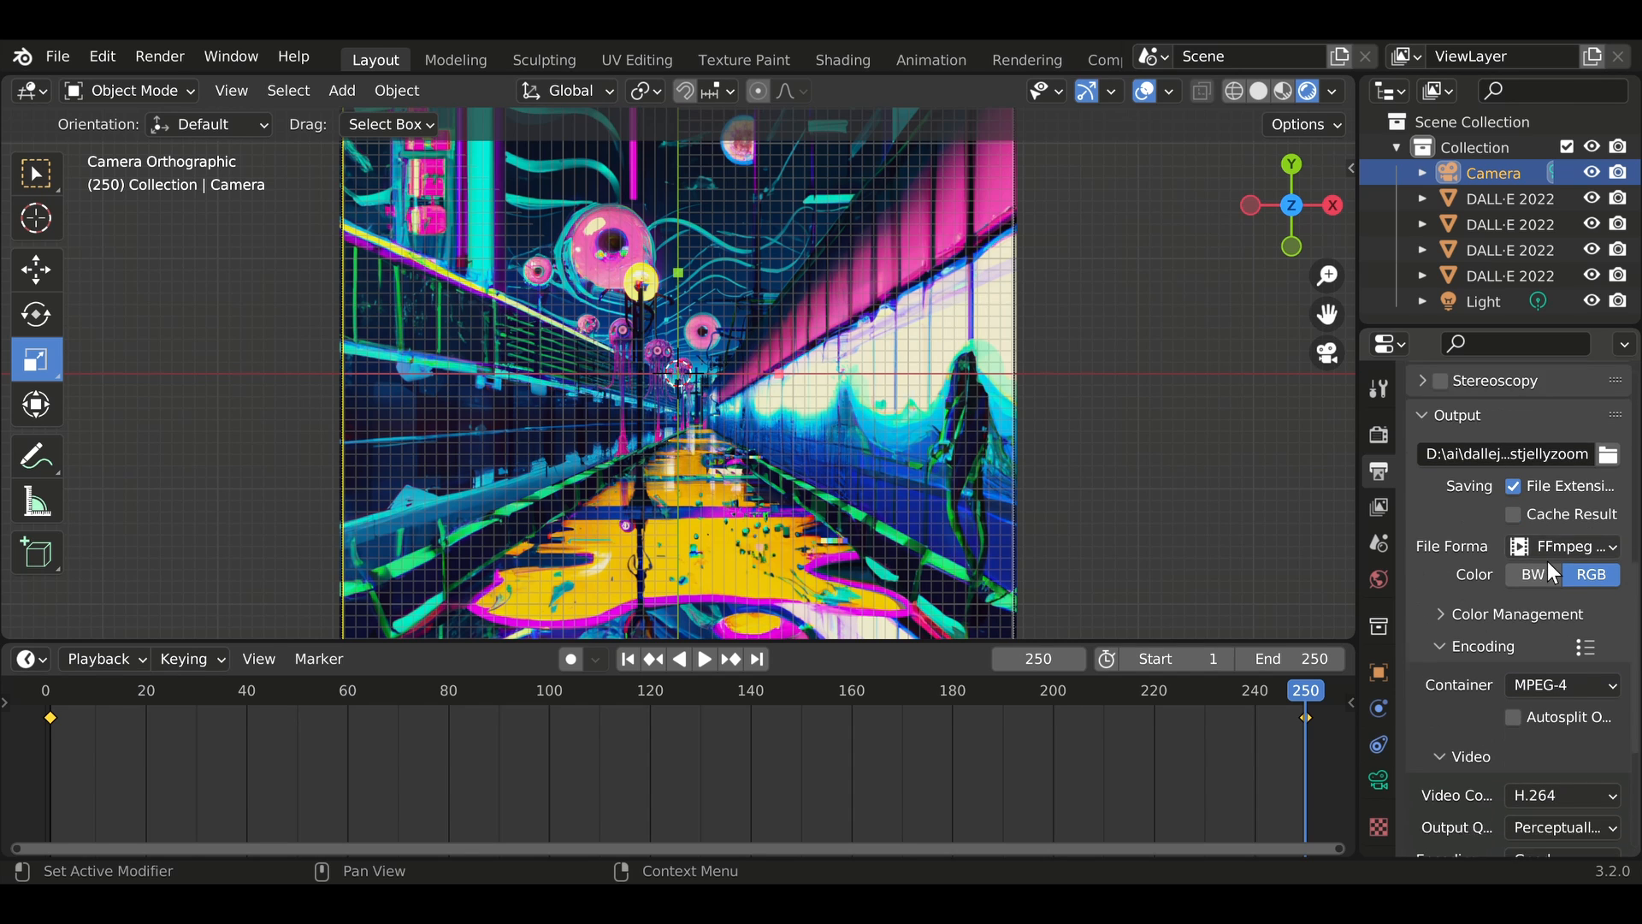
scroll(1547, 561, down, 2)
click(1583, 596)
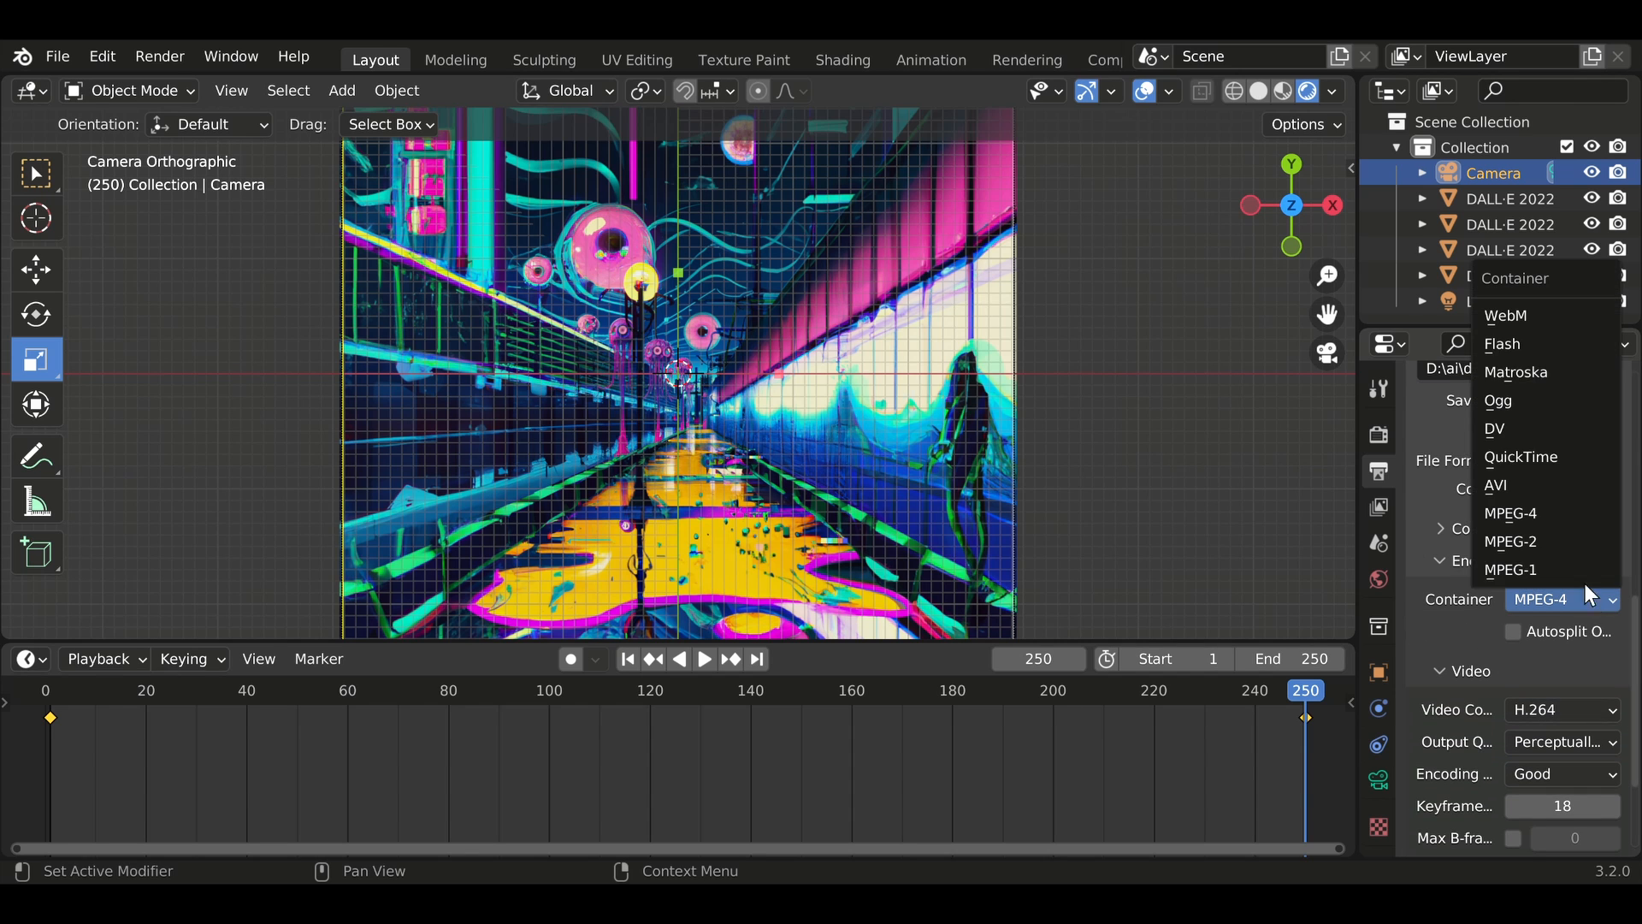
click(1572, 513)
scroll(1571, 607, down, 3)
click(1557, 618)
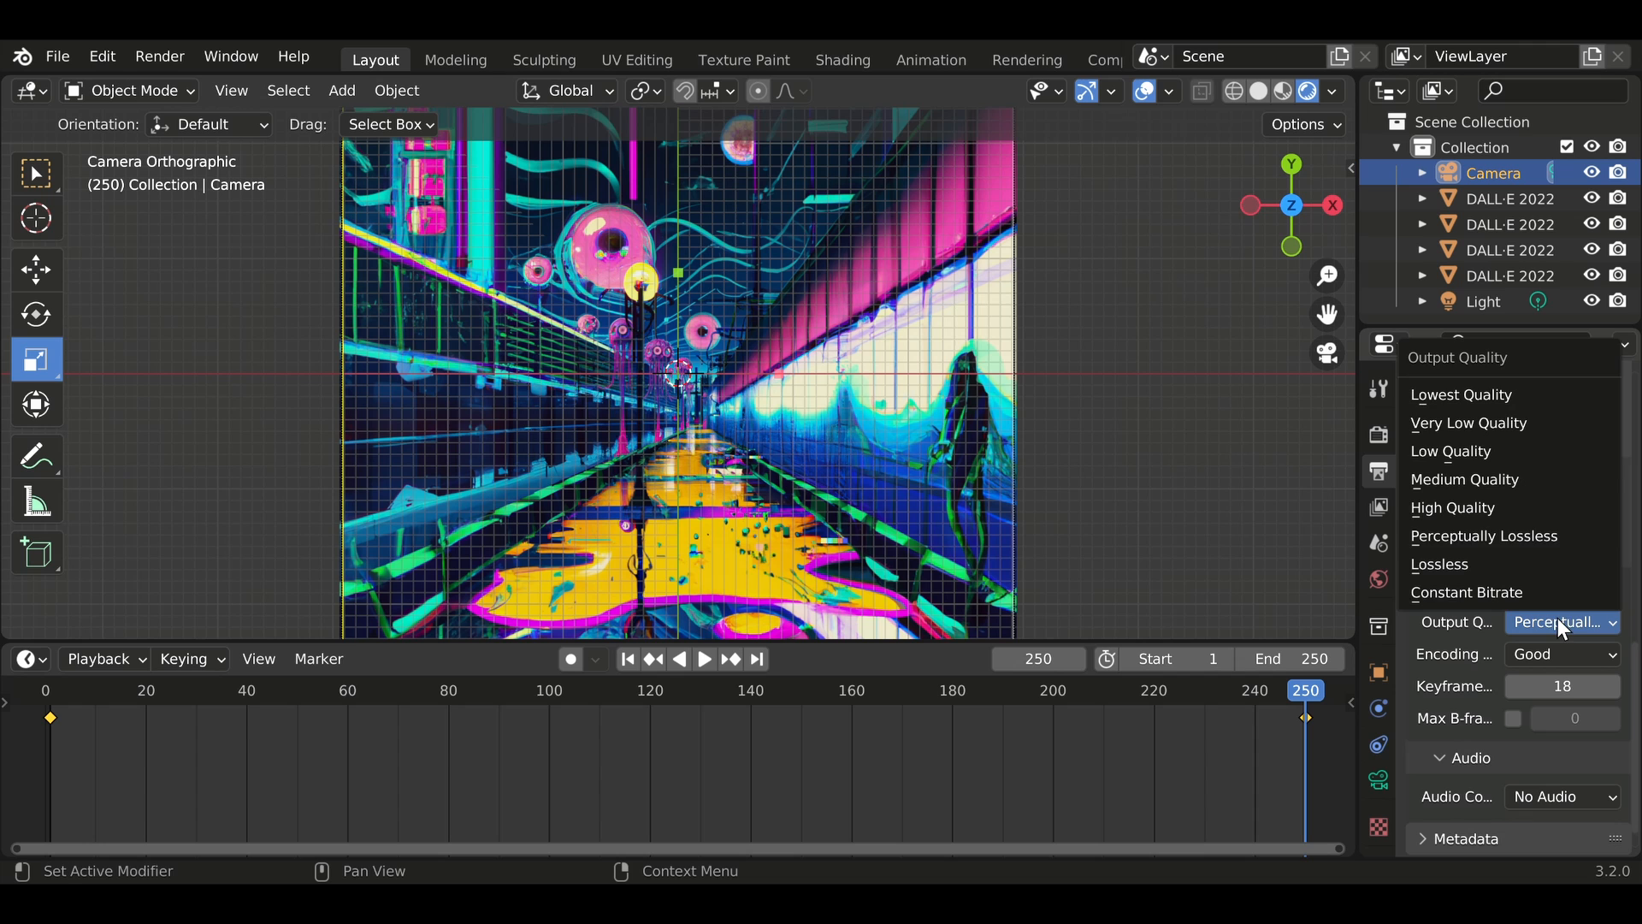
click(1537, 537)
Render the animation.
scroll(1516, 684, down, 1)
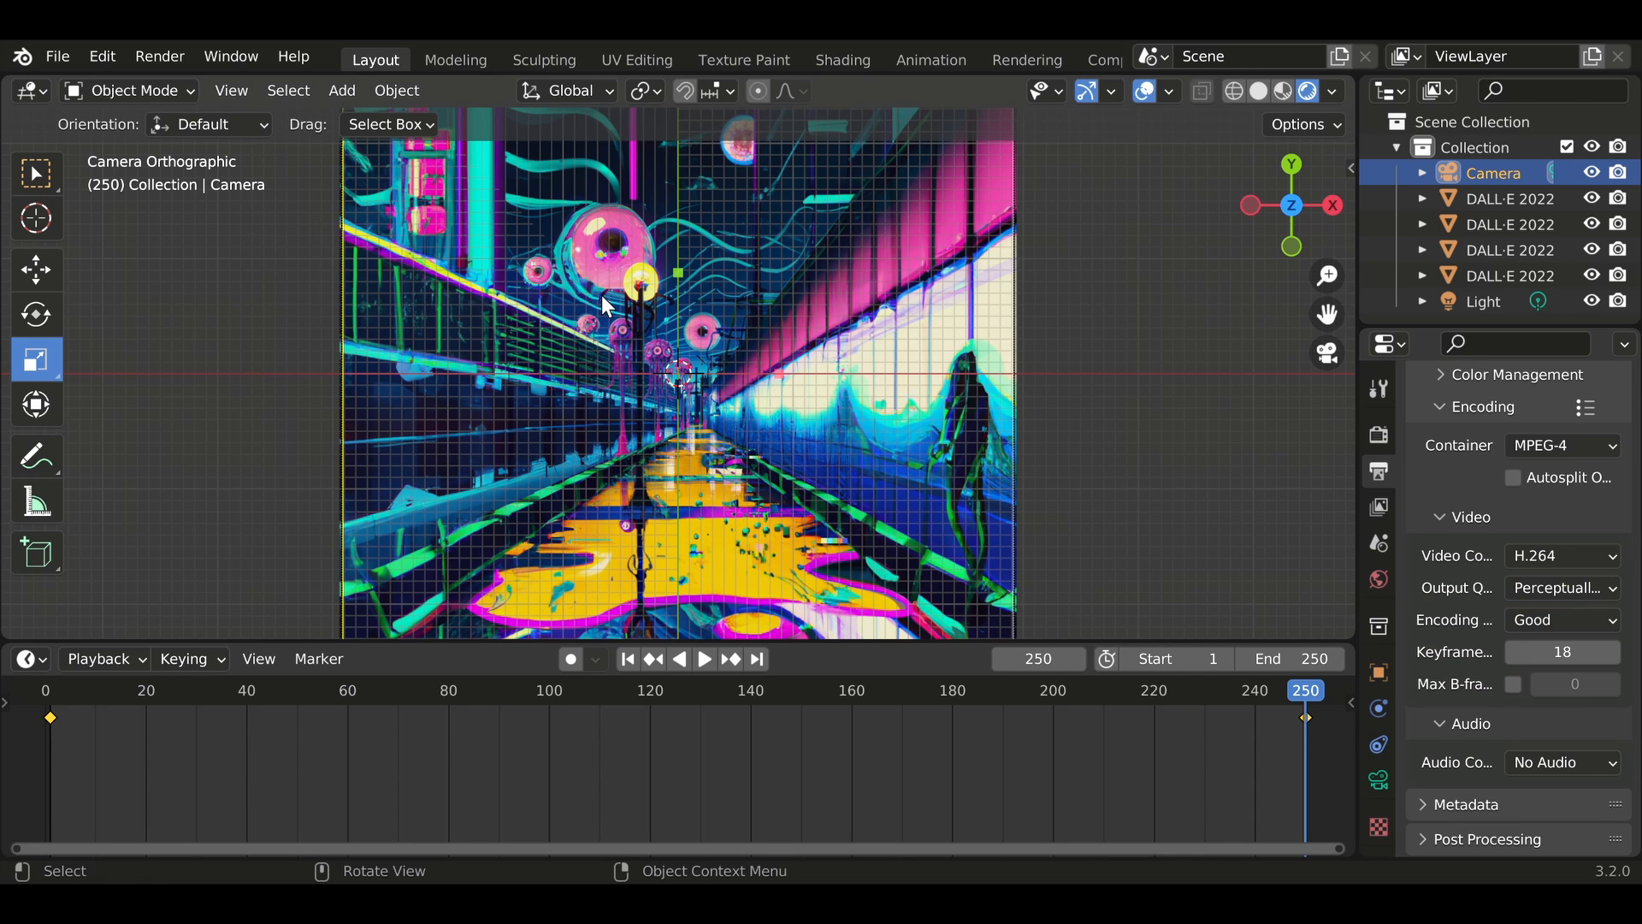
click(161, 57)
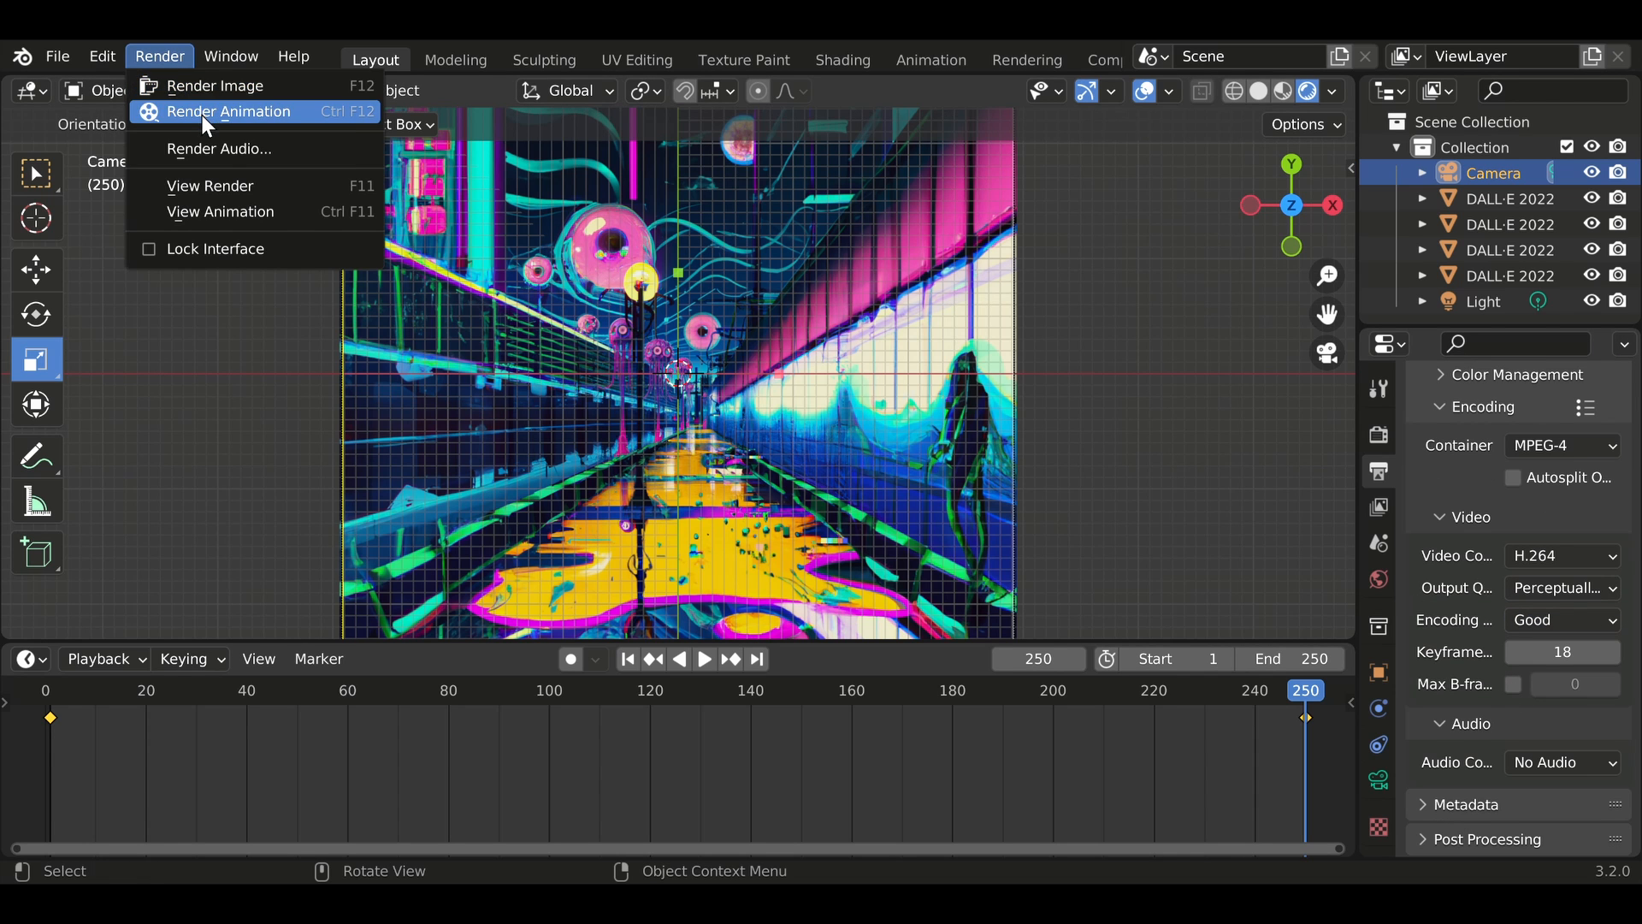